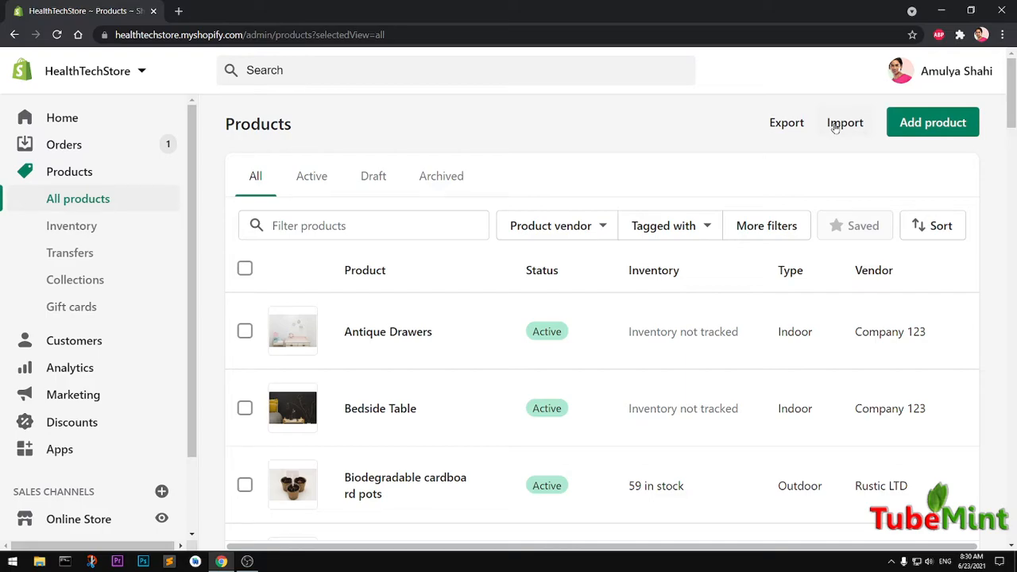
- Look at the CSV import option for products and close it without importing anything
{"action": "left_click", "coordinate": [840, 125]}
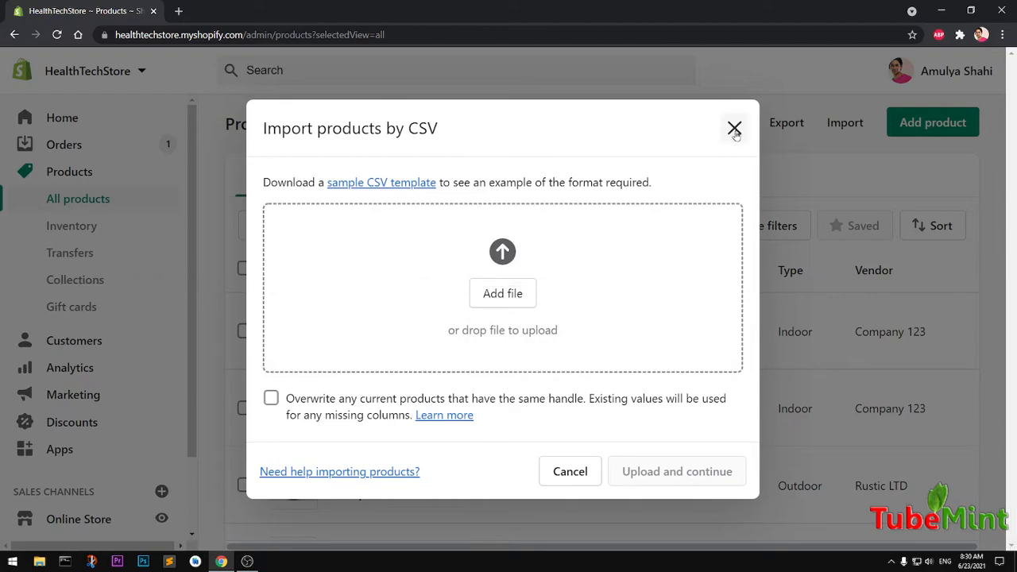
{"action": "left_click", "coordinate": [734, 130]}
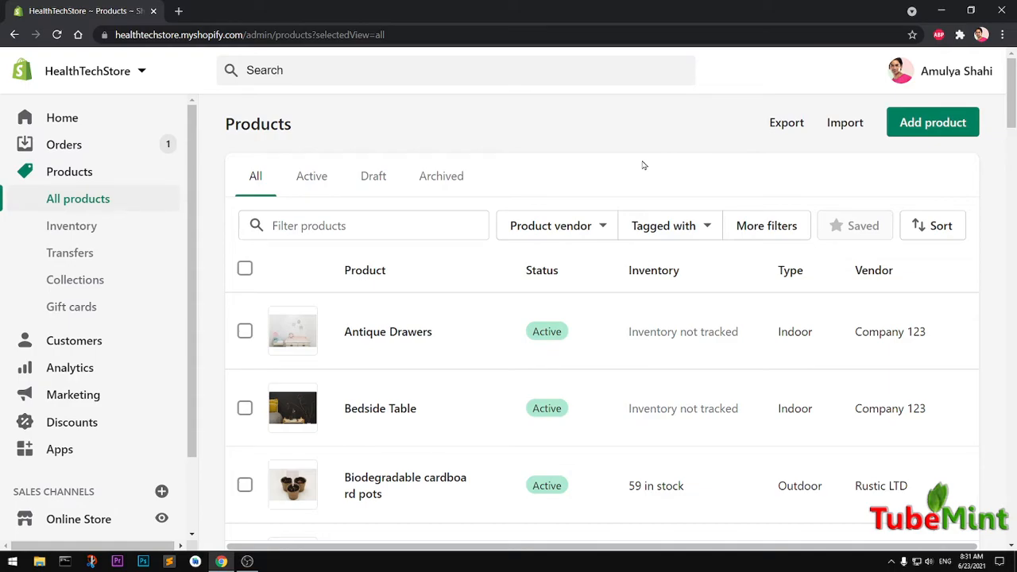
- Visit the store's home page, return to the product list and open a blank form for adding a product
{"action": "left_click", "coordinate": [79, 118]}
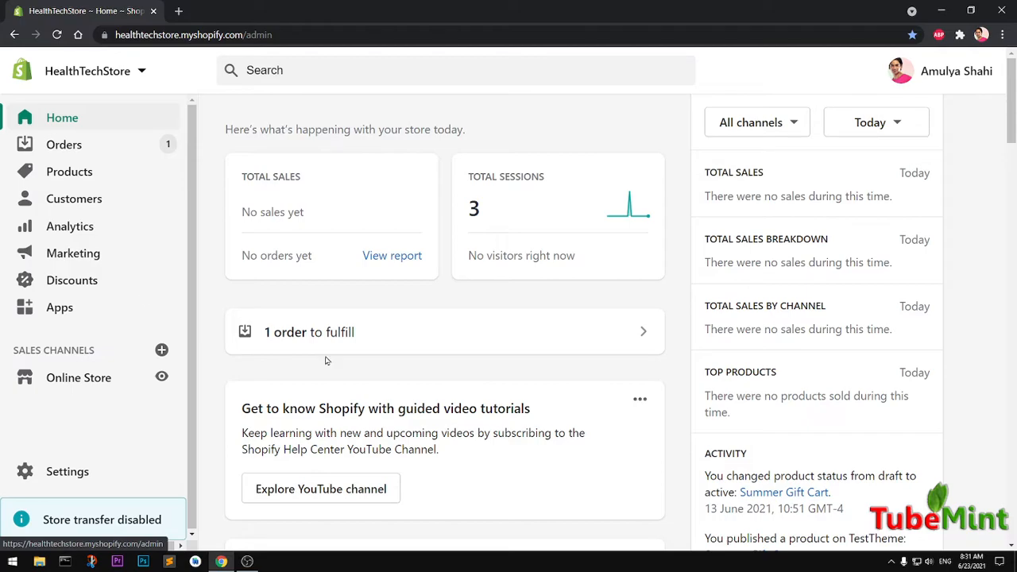
{"action": "left_click", "coordinate": [52, 174]}
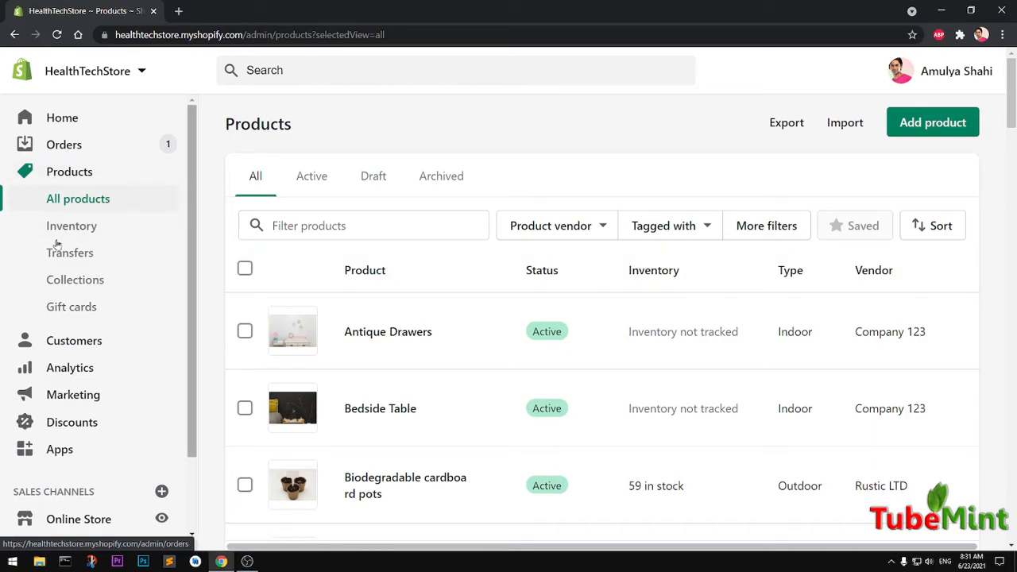
{"action": "left_click", "coordinate": [927, 127]}
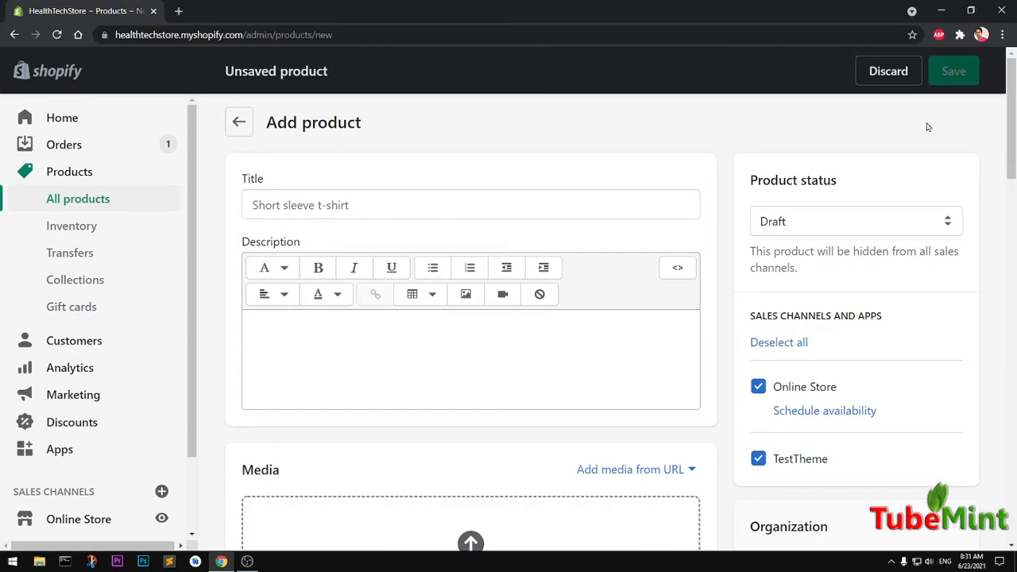
- Open the Collections page in a second browser tab and switch to it, keeping the new product form open
{"action": "left_click", "coordinate": [77, 283]}
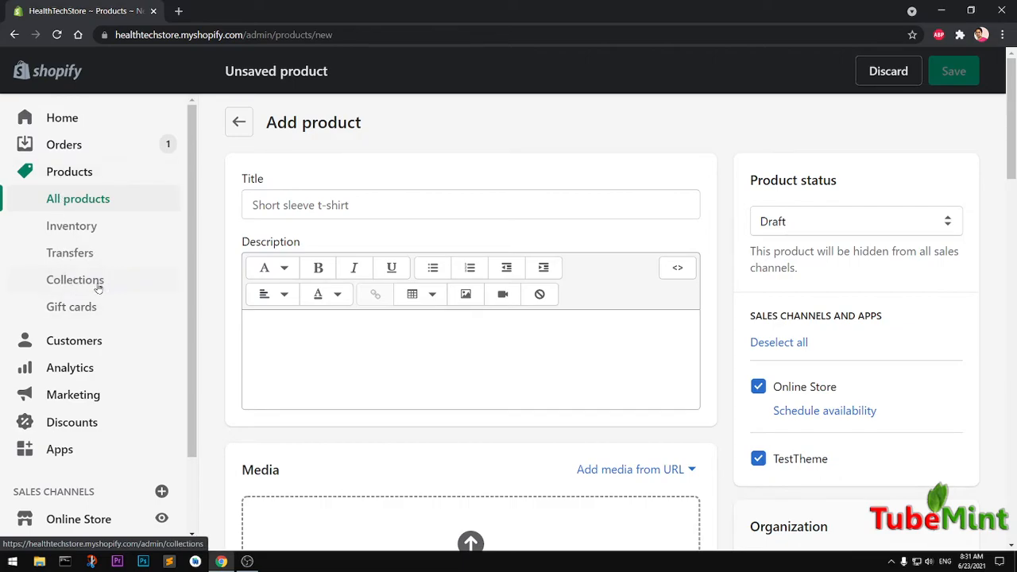
{"action": "middle_click", "coordinate": [76, 282]}
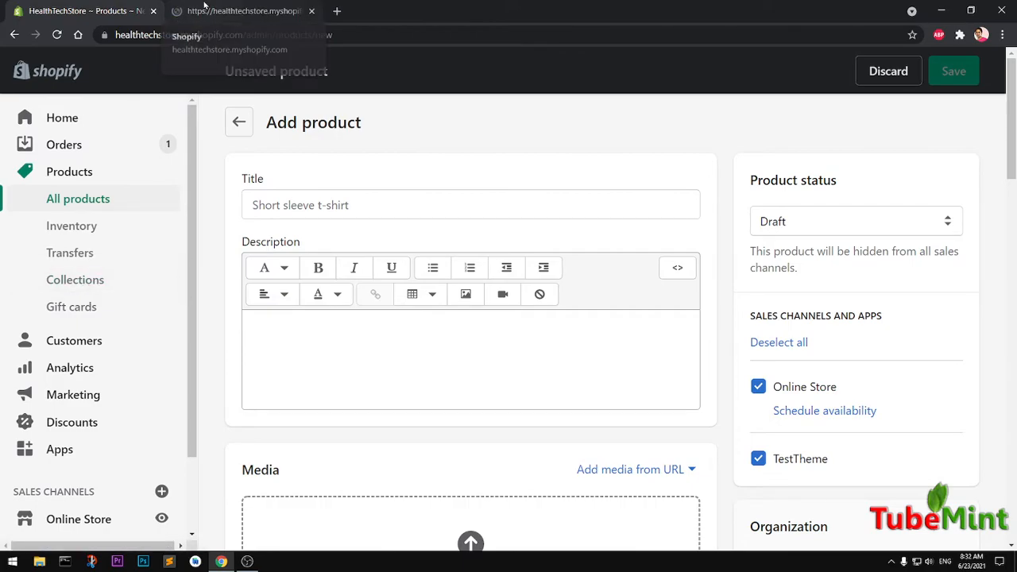
{"action": "left_click", "coordinate": [204, 8]}
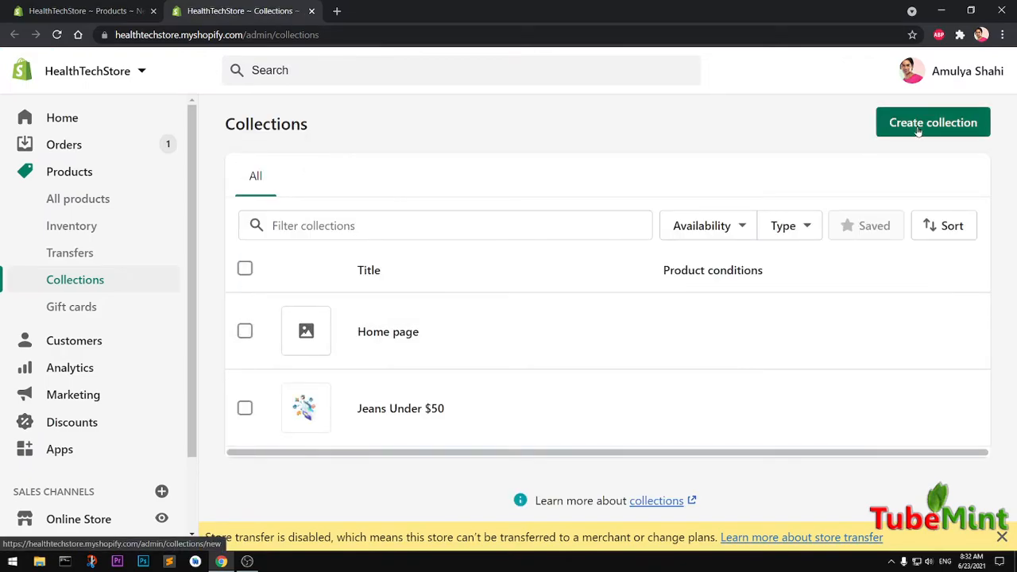
- Start a new collection and title it Health
{"action": "left_click", "coordinate": [919, 129]}
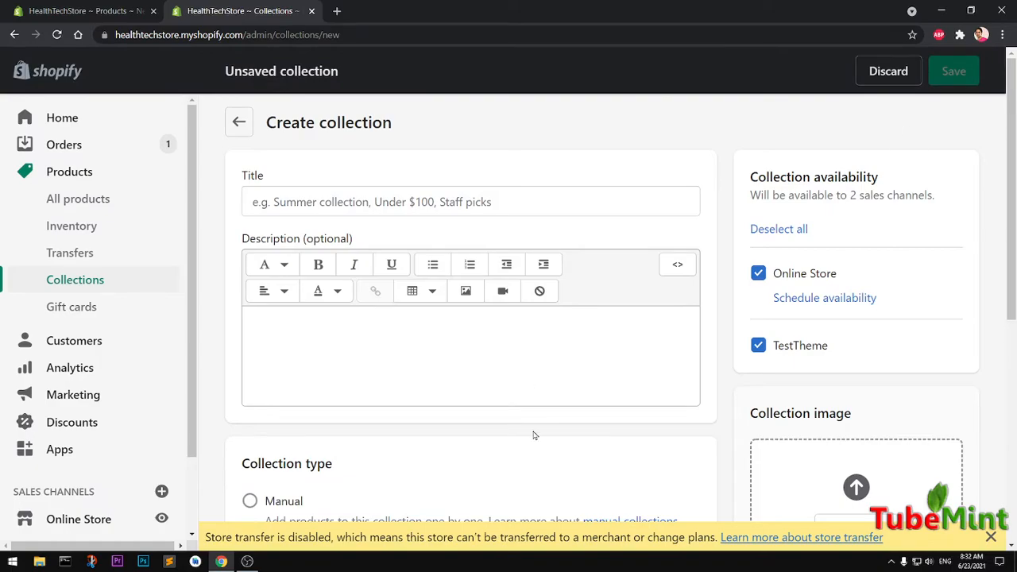
{"action": "left_click", "coordinate": [289, 200]}
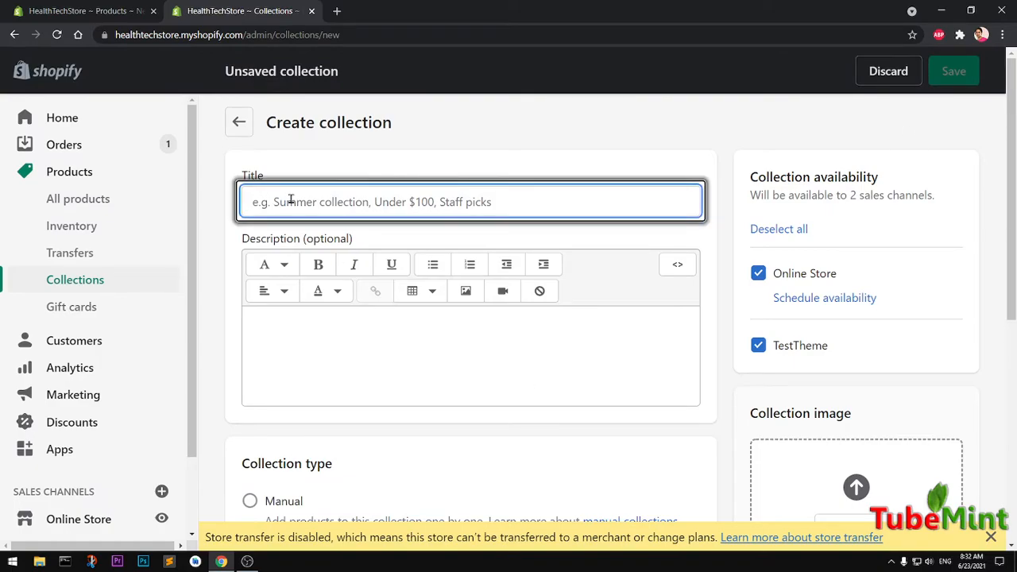
{"action": "type", "text": "Heal"}
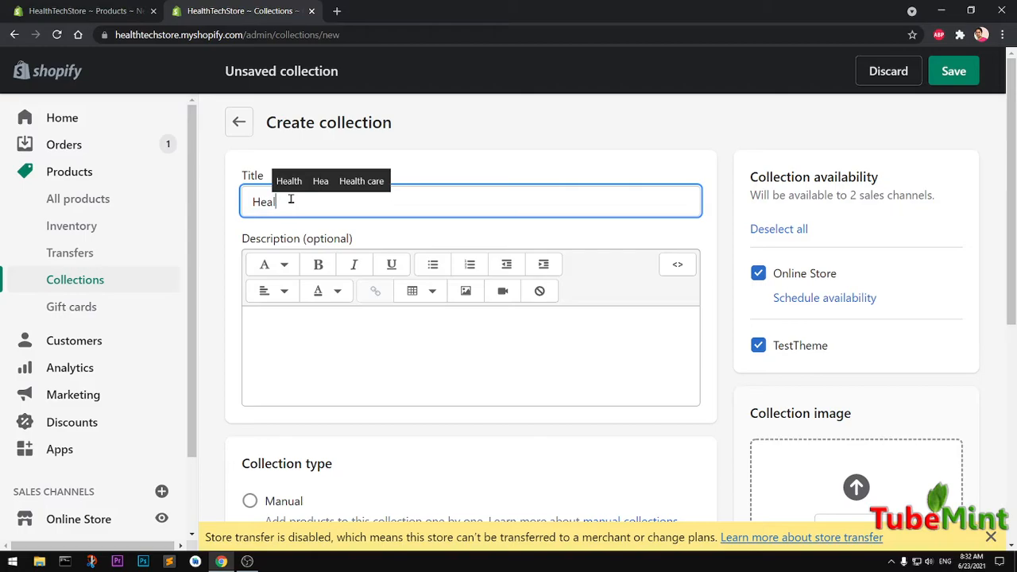
{"action": "type", "text": "th"}
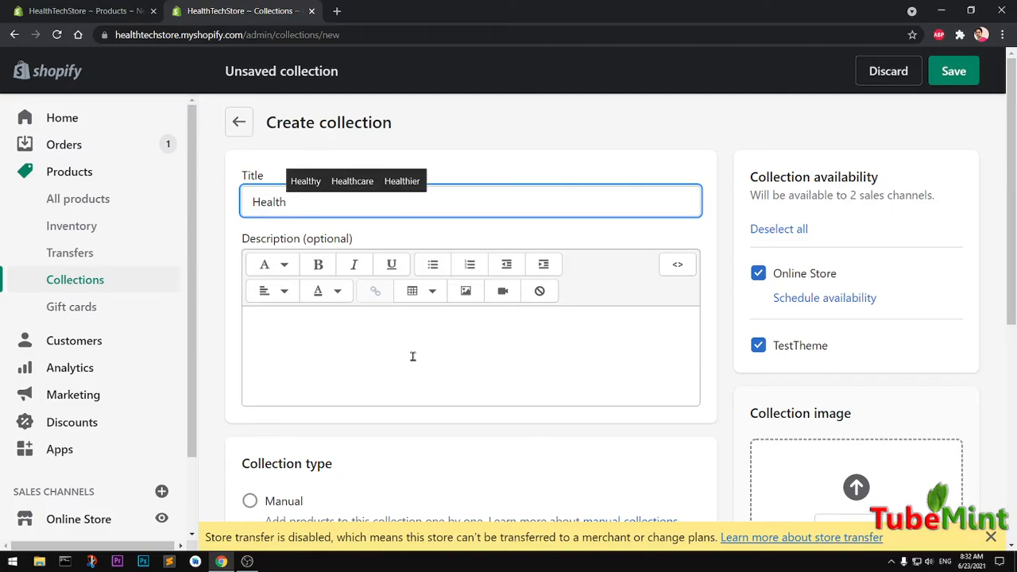
- Copy the explanatory sentence under the Manual collection type and paste it twice into the collection's description
{"action": "scroll", "coordinate": [464, 422], "scroll_direction": "down", "scroll_amount": 3}
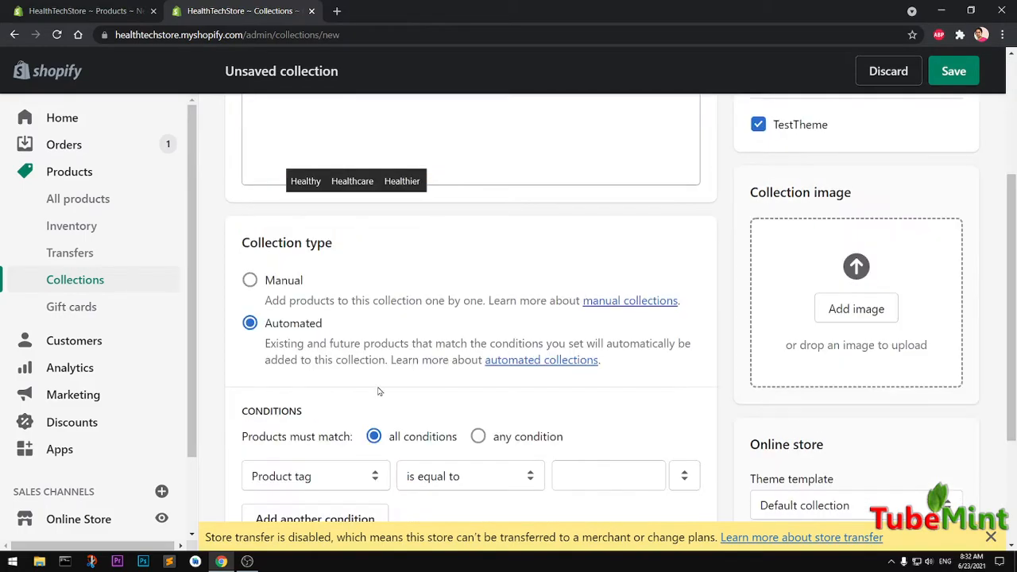
{"action": "left_click_drag", "start_coordinate": [265, 302], "coordinate": [691, 302]}
{"action": "key", "text": "ctrl+c"}
{"action": "left_click", "coordinate": [389, 152]}
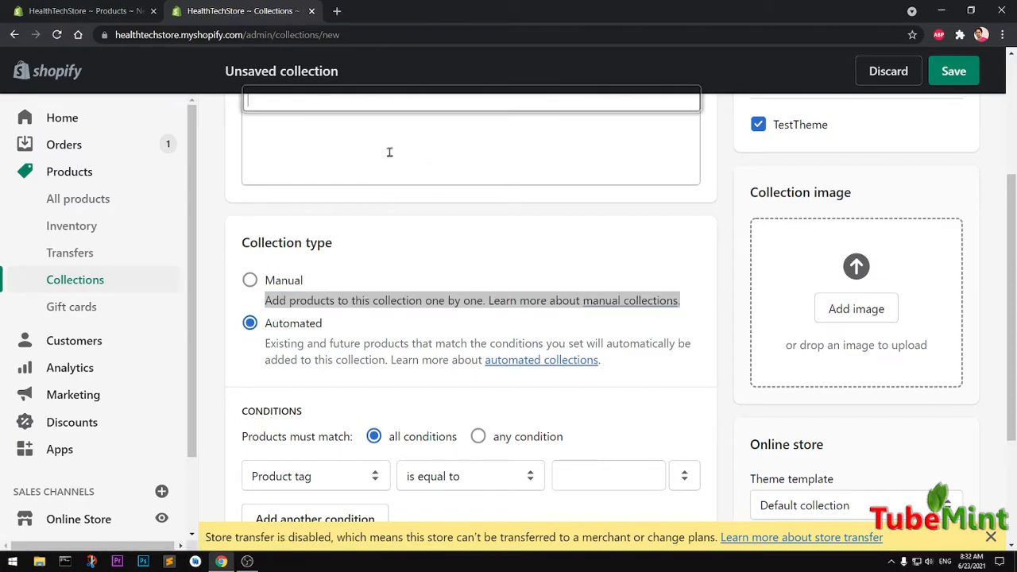
{"action": "key", "text": "ctrl+v"}
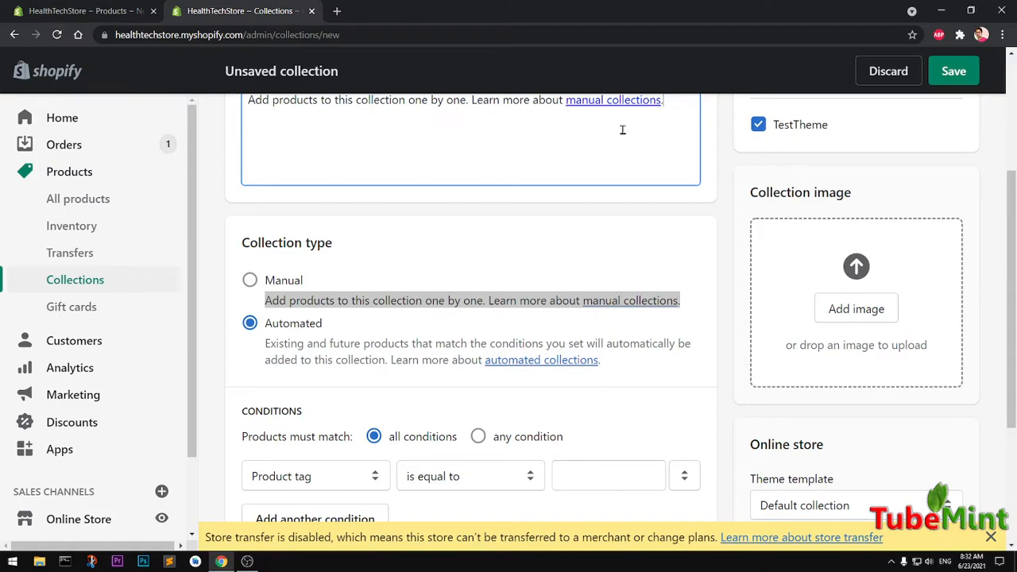
{"action": "key", "text": "ctrl+v"}
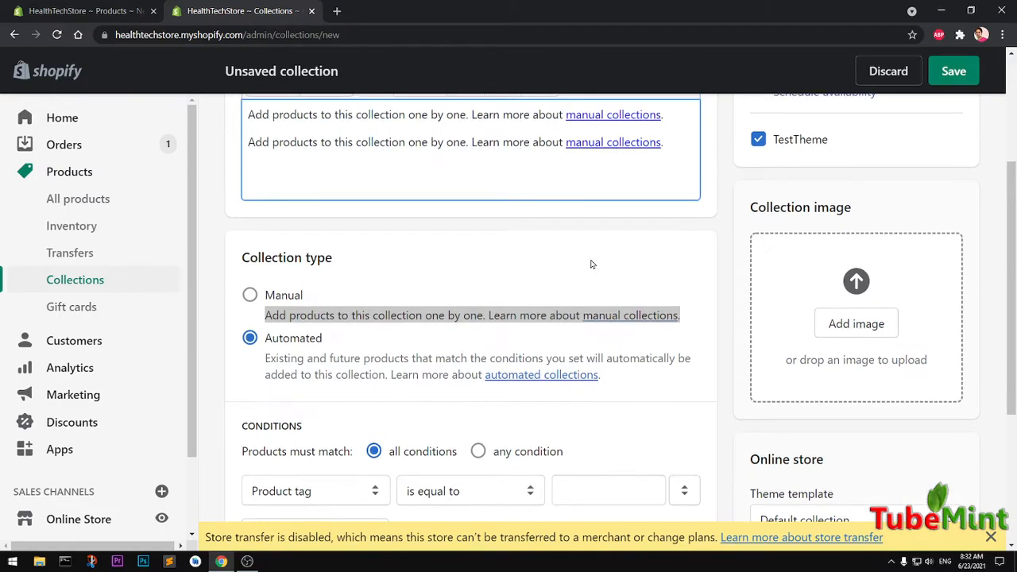
- Check the HTML source of the collection description and return to the formatted view
{"action": "scroll", "coordinate": [591, 266], "scroll_direction": "up", "scroll_amount": 2}
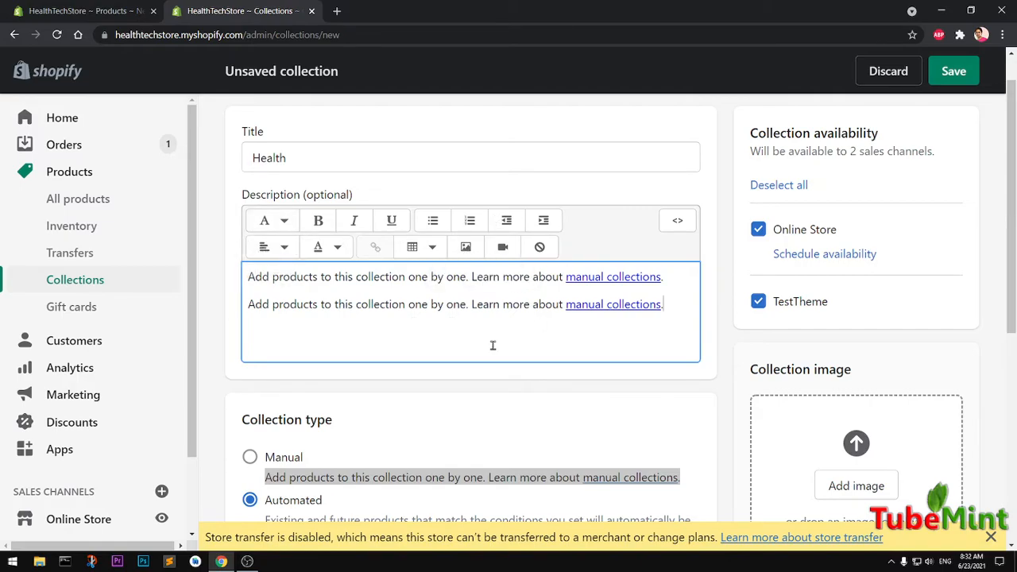
{"action": "left_click", "coordinate": [677, 221]}
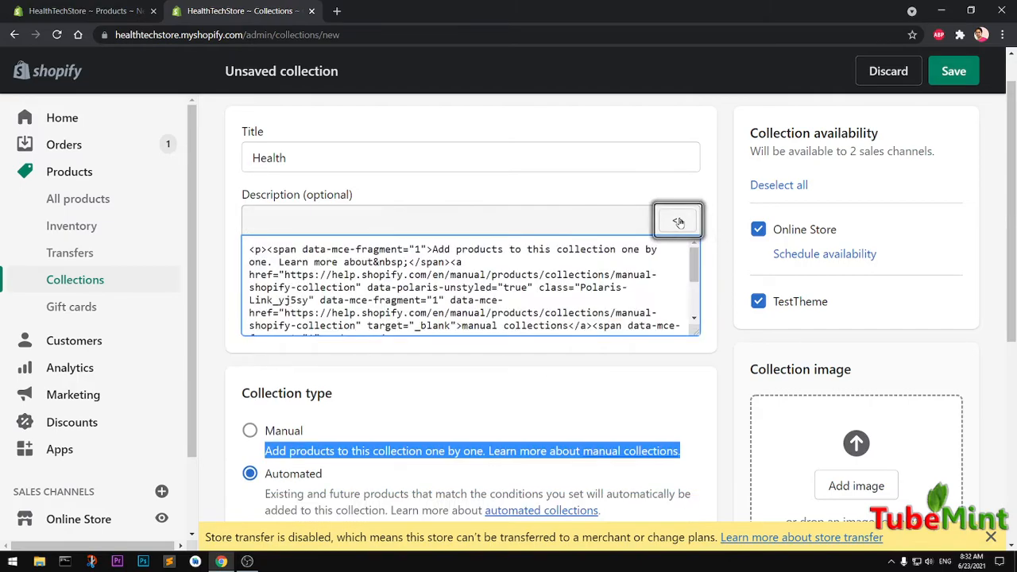
{"action": "left_click", "coordinate": [677, 221]}
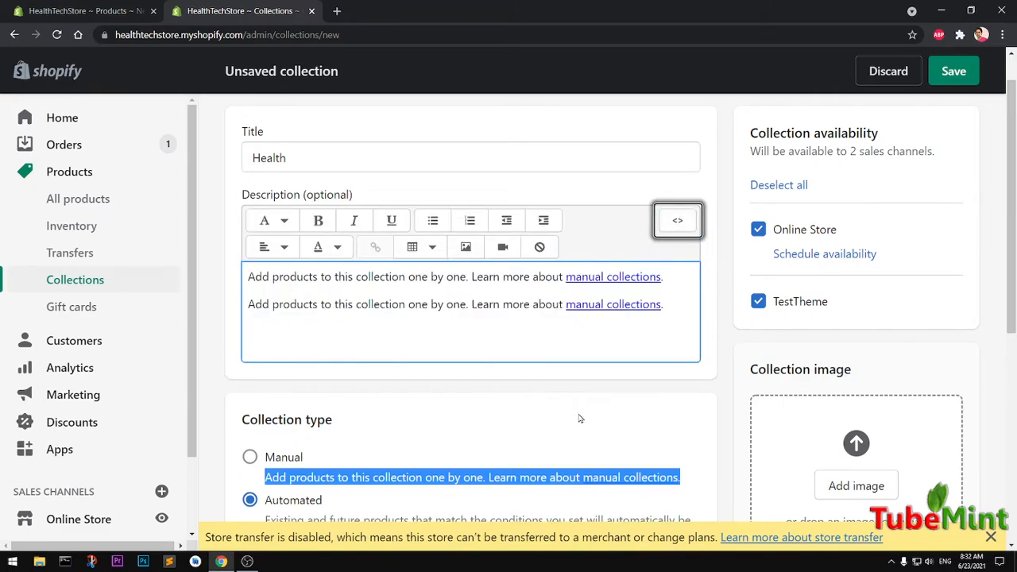
- Set the collection type to Manual
{"action": "scroll", "coordinate": [579, 420], "scroll_direction": "down", "scroll_amount": 2}
{"action": "left_click", "coordinate": [229, 253]}
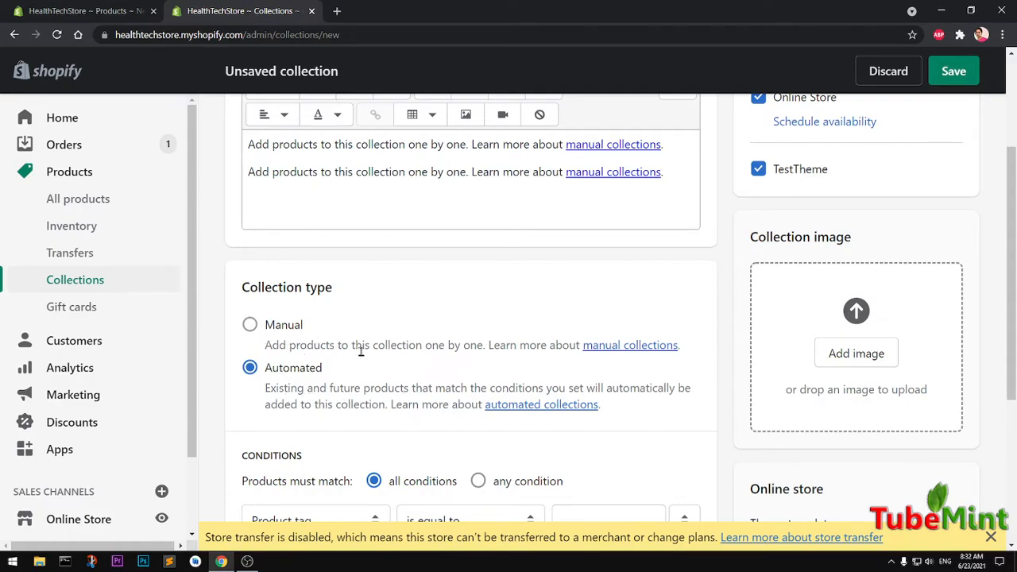
{"action": "left_click", "coordinate": [250, 325]}
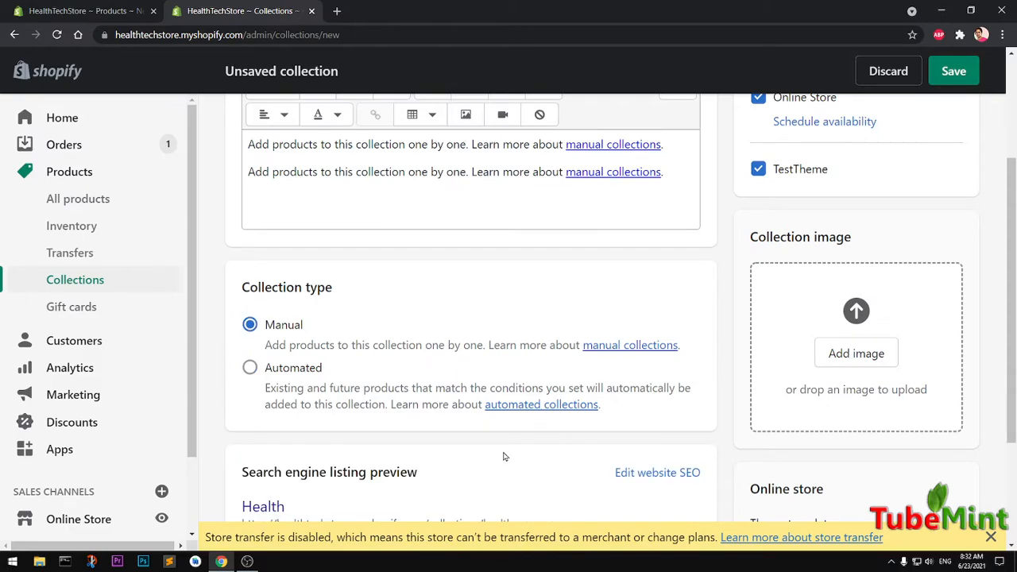
- Edit the website SEO and fill its description solely with the text copied from the search engine listing preview
{"action": "scroll", "coordinate": [503, 457], "scroll_direction": "down", "scroll_amount": 1}
{"action": "scroll", "coordinate": [503, 457], "scroll_direction": "down", "scroll_amount": 2}
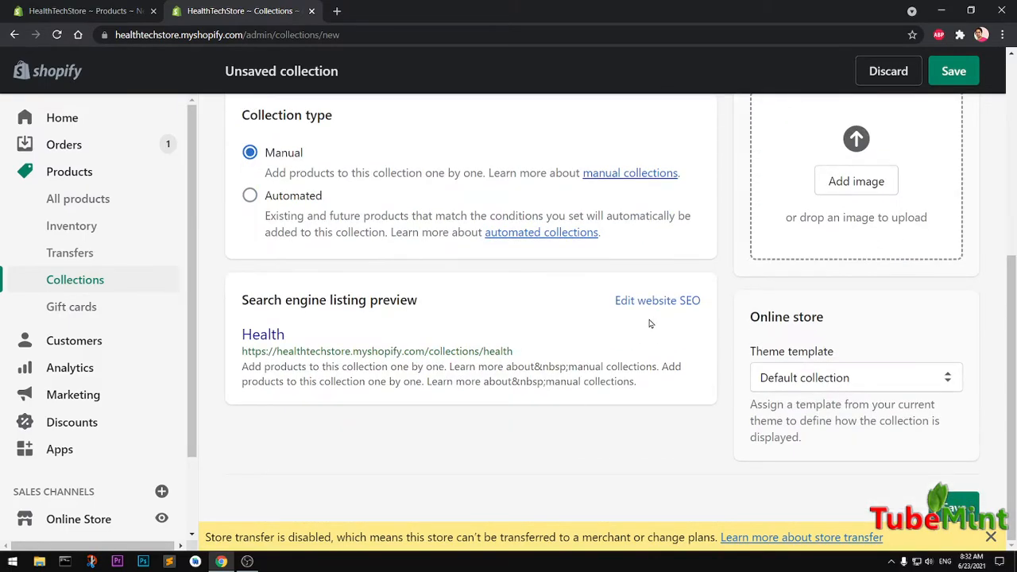
{"action": "left_click", "coordinate": [650, 302]}
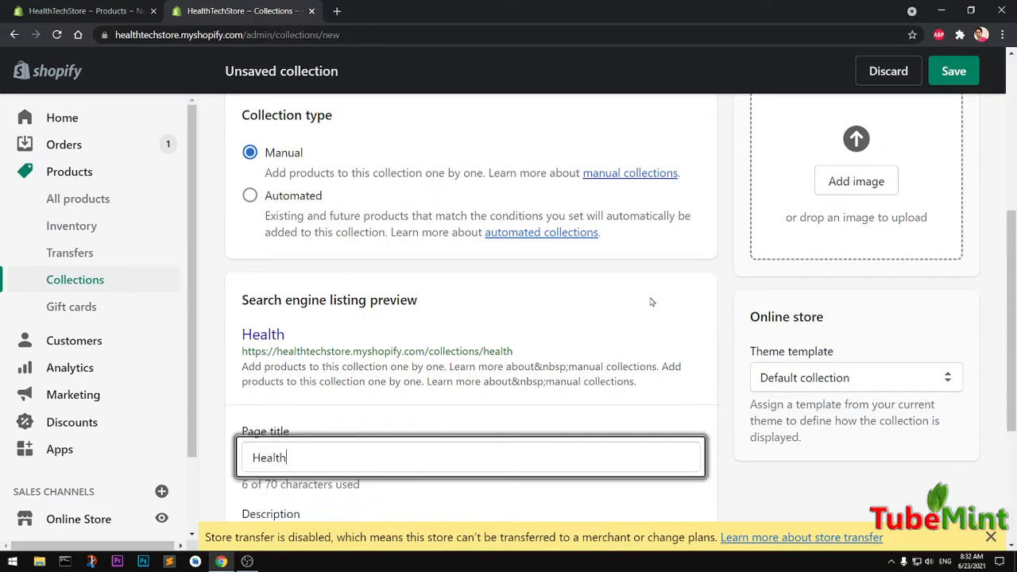
{"action": "scroll", "coordinate": [477, 433], "scroll_direction": "down", "scroll_amount": 2}
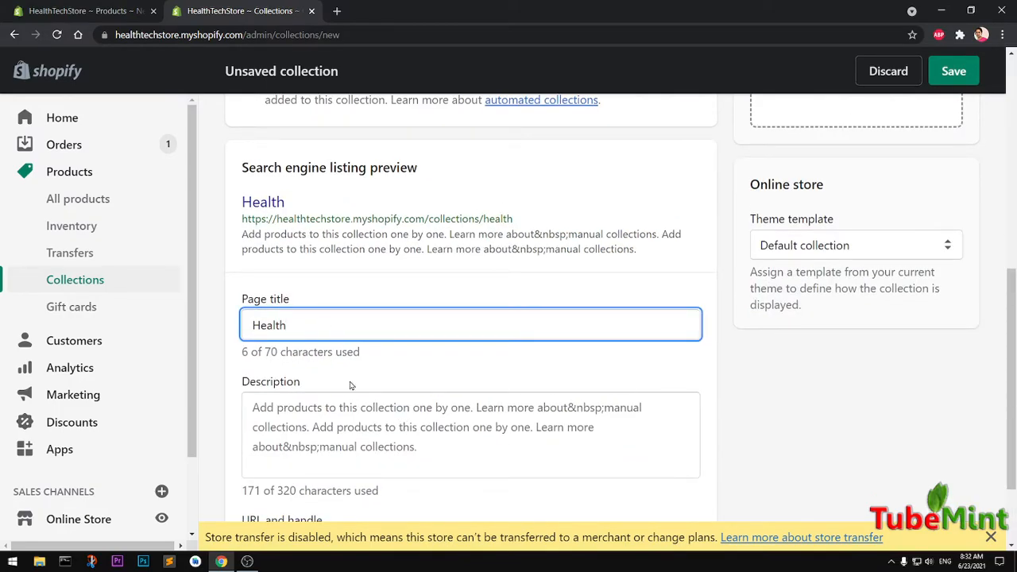
{"action": "left_click_drag", "start_coordinate": [636, 249], "coordinate": [241, 245]}
{"action": "key", "text": "ctrl+c"}
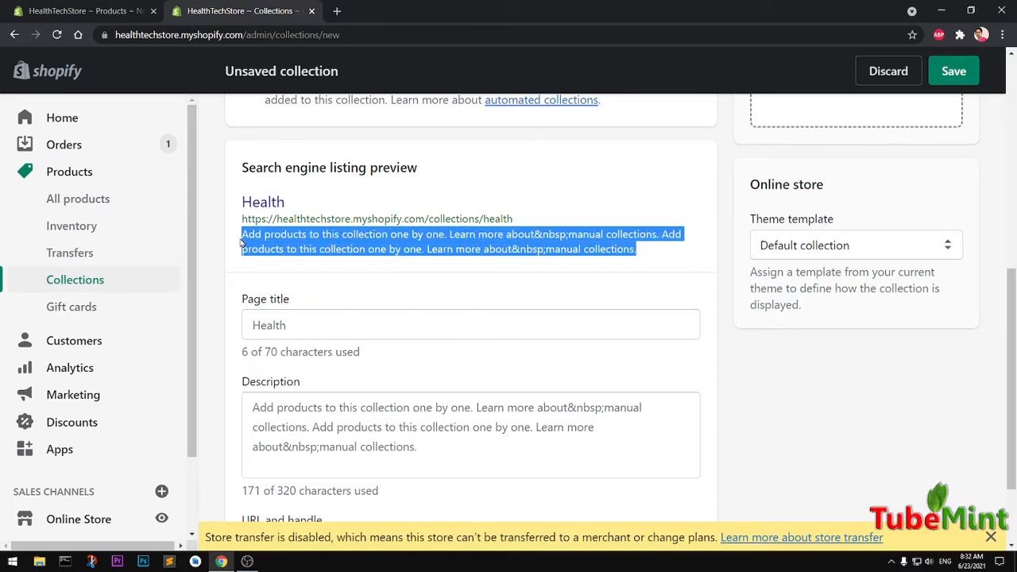
{"action": "left_click", "coordinate": [365, 443]}
{"action": "key", "text": "ctrl+v"}
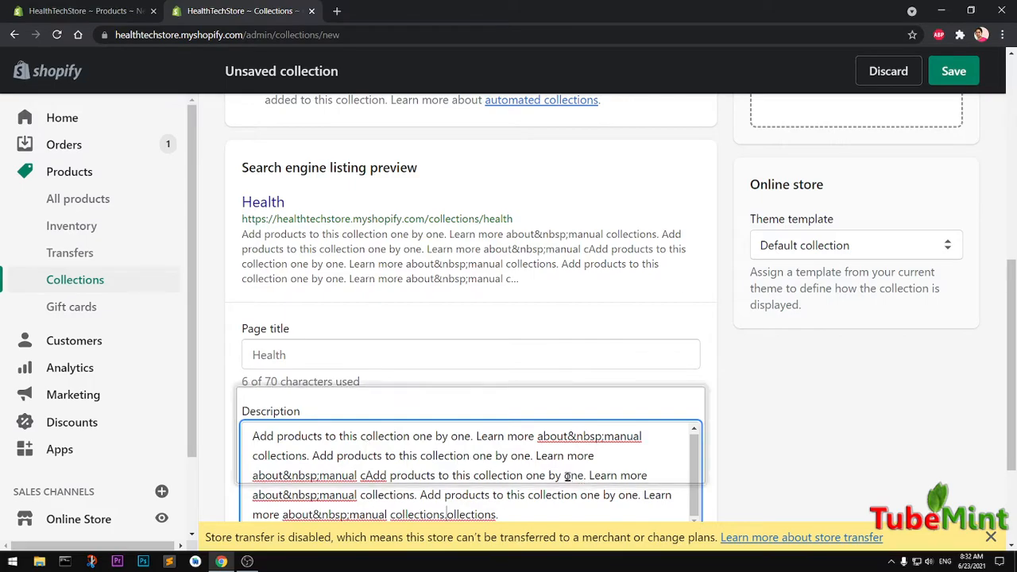
{"action": "scroll", "coordinate": [567, 477], "scroll_direction": "down", "scroll_amount": 2}
{"action": "left_click", "coordinate": [533, 384]}
{"action": "left_click_drag", "start_coordinate": [534, 384], "coordinate": [229, 301]}
{"action": "key", "text": "ctrl+v"}
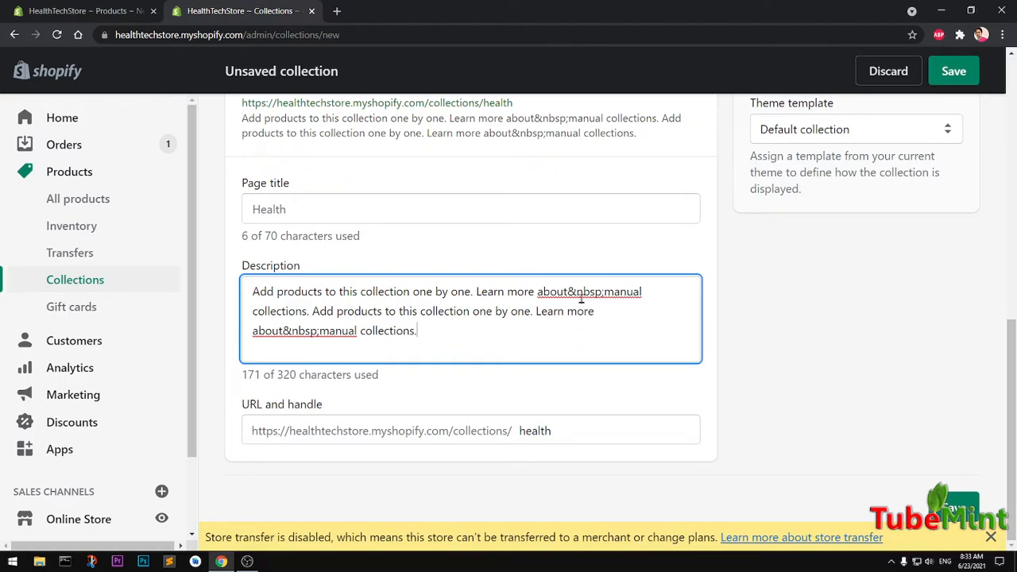
- In the SEO description, delete "about&nbsp" from its first occurrence and replace the "&" in the second with a space
{"action": "left_click_drag", "start_coordinate": [602, 294], "coordinate": [548, 312]}
{"action": "key", "text": "BackSpace"}
{"action": "key", "text": "BackSpace"}
- Review the collection's sales channel availability, the available theme templates, and the URL and handle
{"action": "scroll", "coordinate": [890, 442], "scroll_direction": "up", "scroll_amount": 6}
{"action": "scroll", "coordinate": [902, 444], "scroll_direction": "up", "scroll_amount": 3}
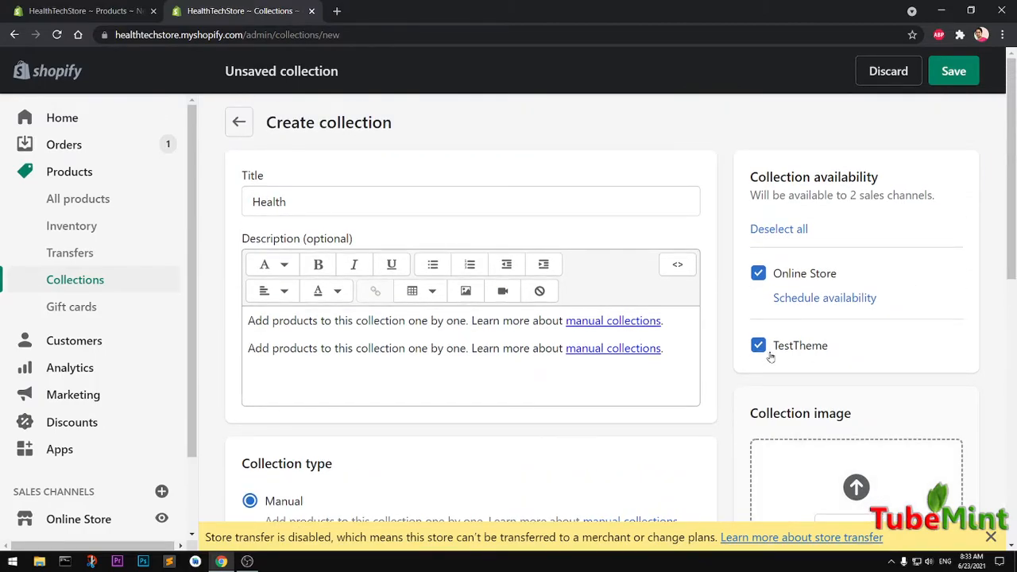
{"action": "scroll", "coordinate": [935, 405], "scroll_direction": "down", "scroll_amount": 1}
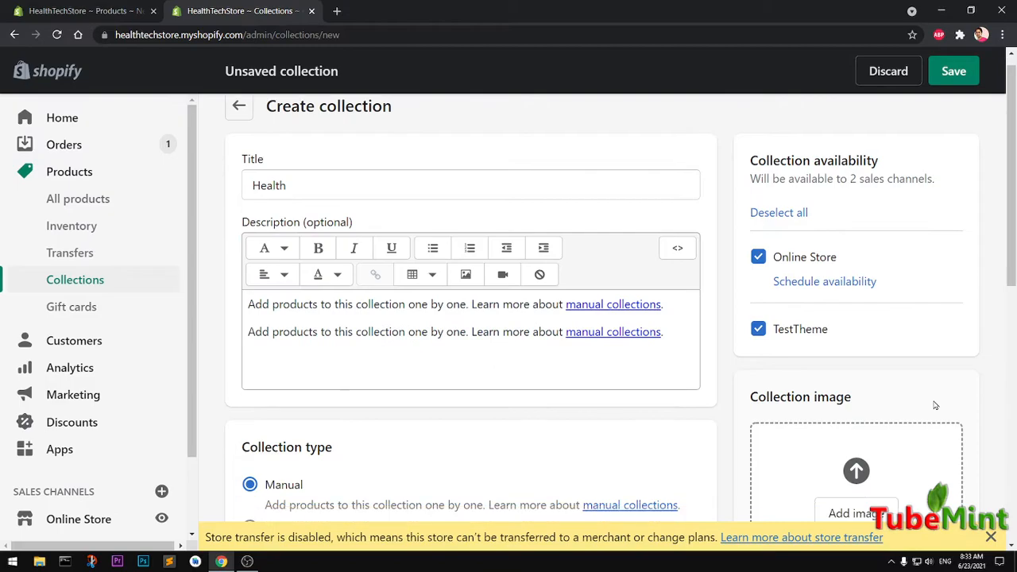
{"action": "scroll", "coordinate": [935, 405], "scroll_direction": "down", "scroll_amount": 10}
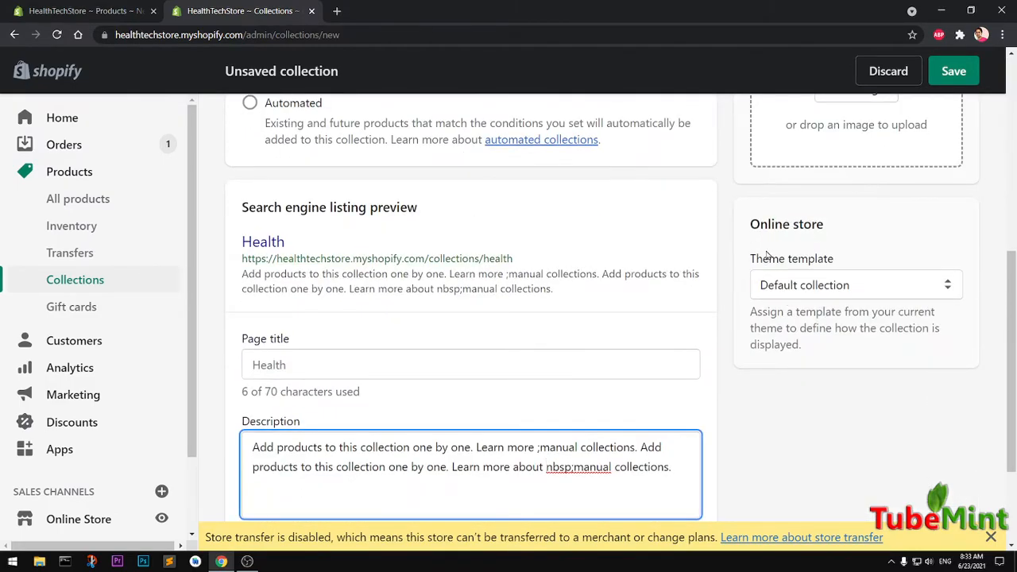
{"action": "left_click", "coordinate": [827, 294]}
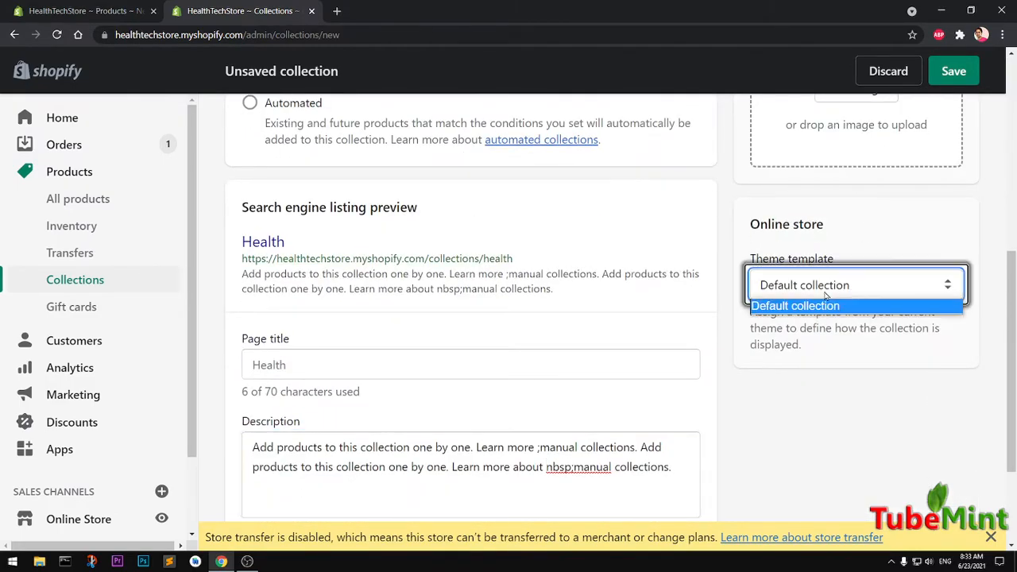
{"action": "left_click", "coordinate": [882, 442]}
{"action": "scroll", "coordinate": [898, 459], "scroll_direction": "down", "scroll_amount": 3}
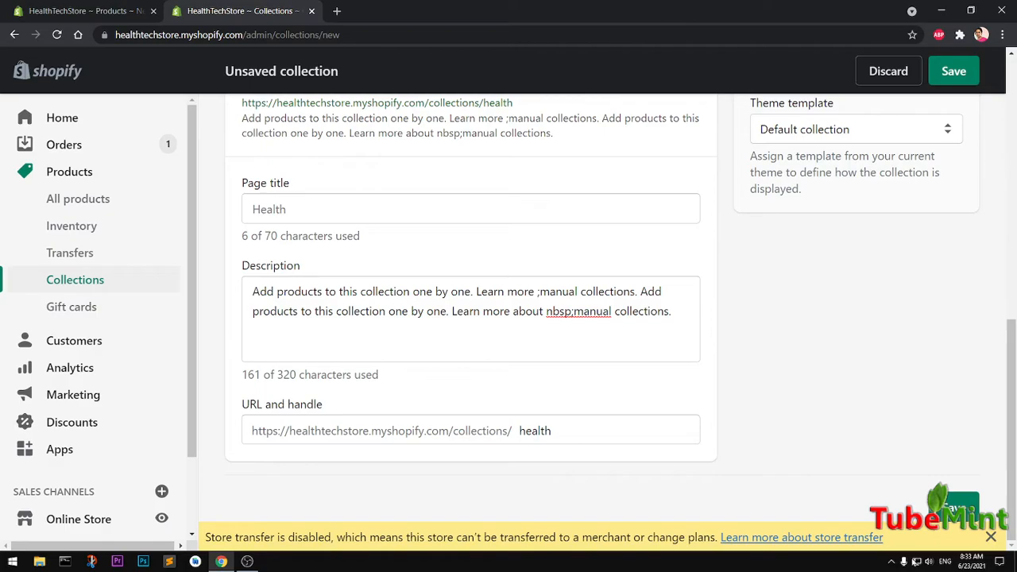
- Save the Health collection, check the new product form in the other tab, and return to the collection's page
{"action": "left_click", "coordinate": [952, 73]}
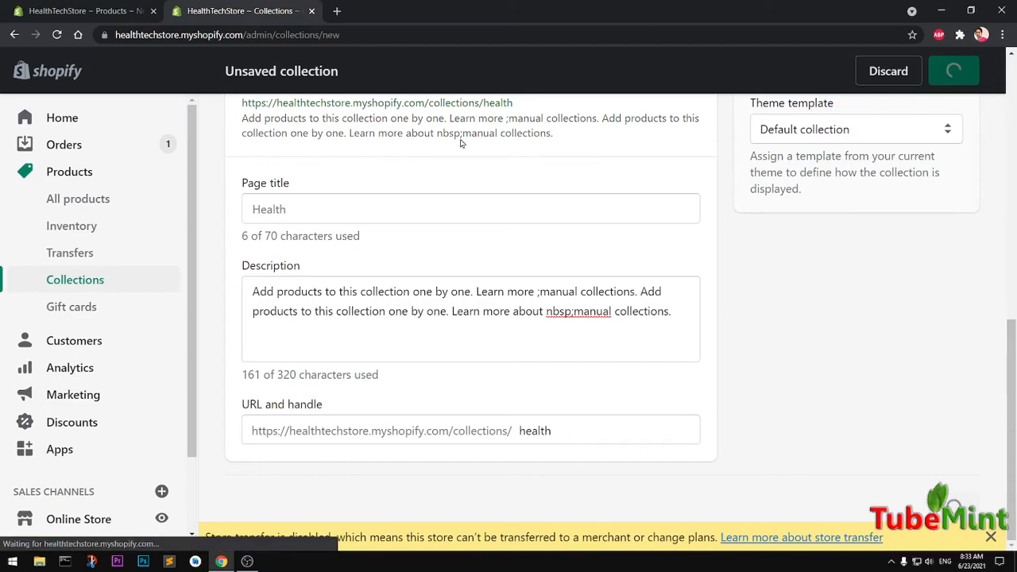
{"action": "left_click", "coordinate": [75, 7]}
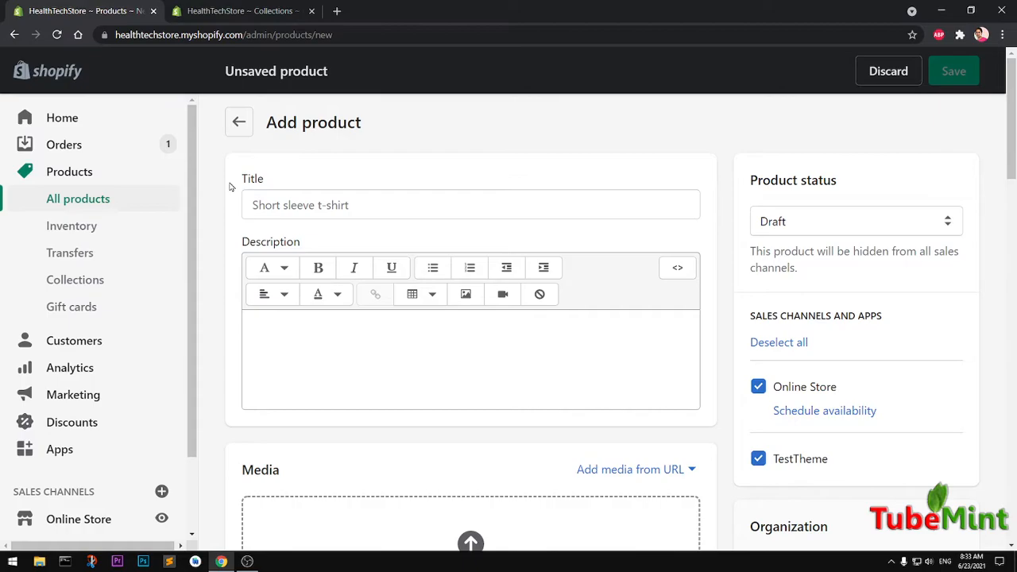
{"action": "left_click", "coordinate": [232, 9]}
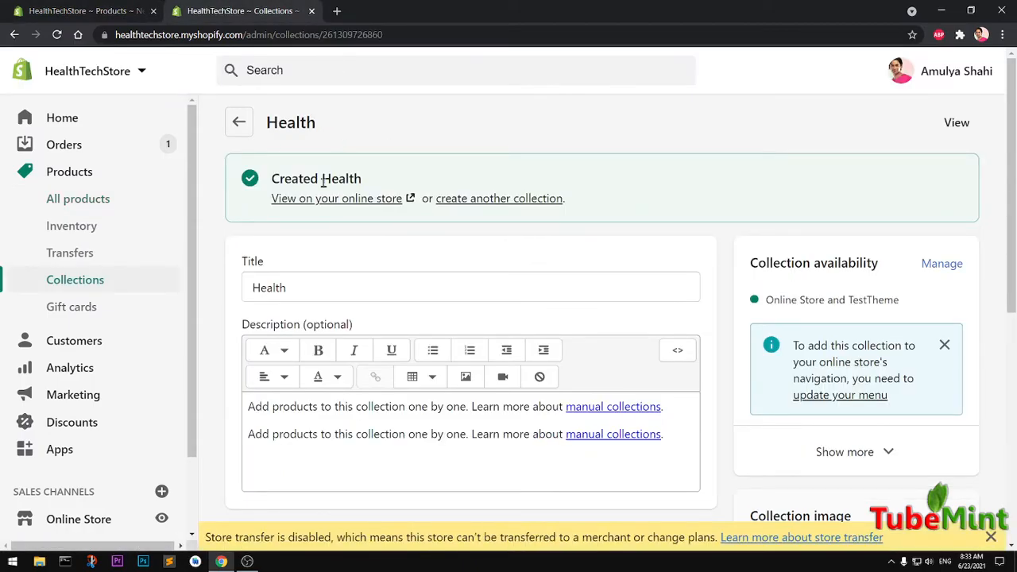
- Close the collection's browser tab, reload the store's admin home page, and start adding a new product from the product list
{"action": "left_click", "coordinate": [312, 12]}
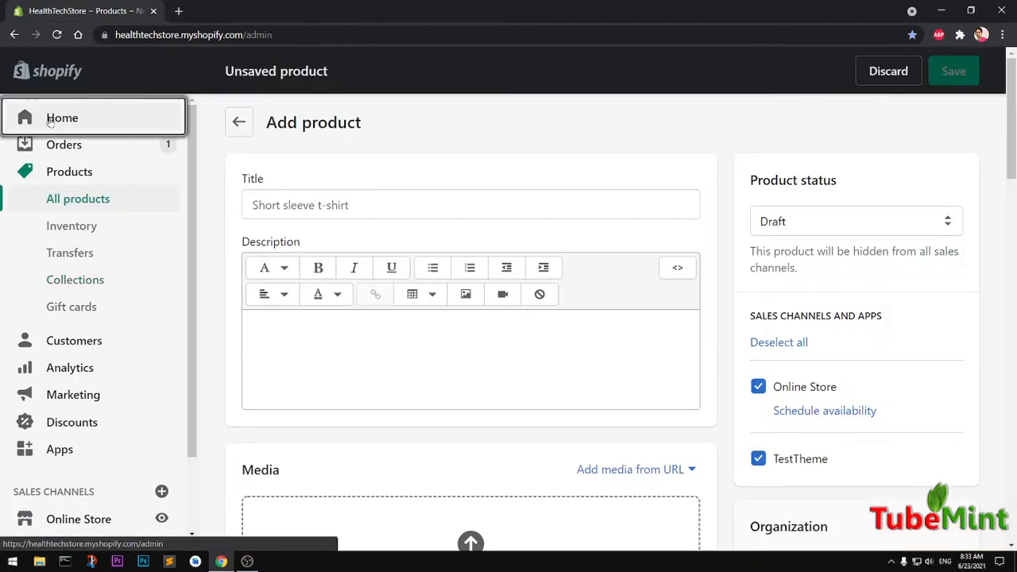
{"action": "left_click", "coordinate": [49, 121]}
{"action": "left_click", "coordinate": [57, 34]}
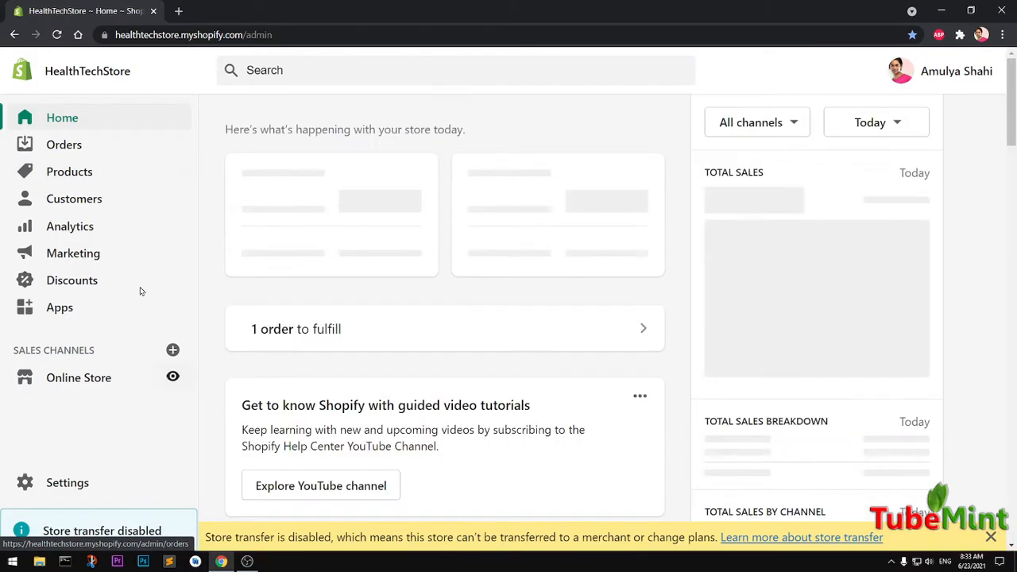
{"action": "left_click", "coordinate": [68, 173]}
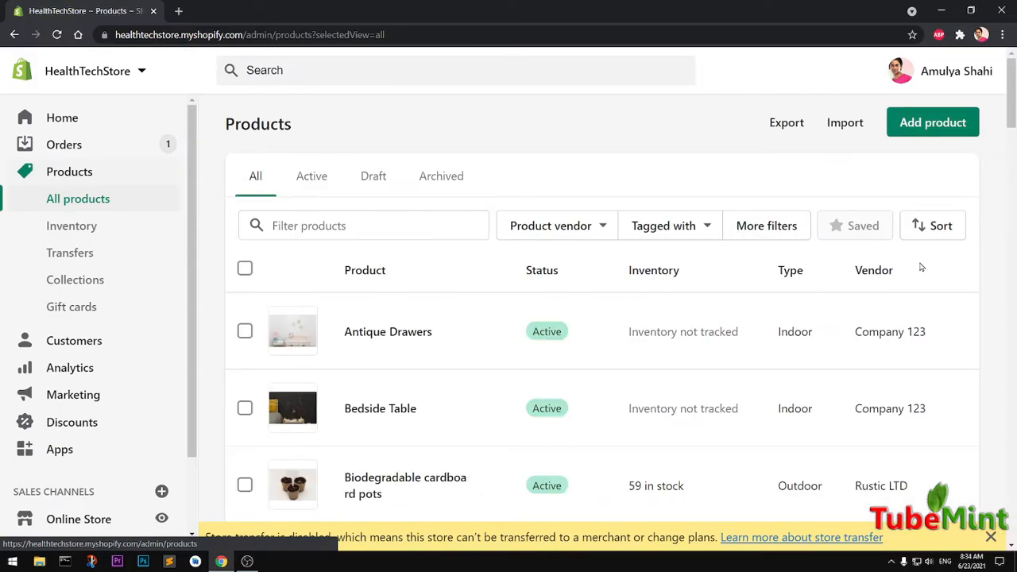
{"action": "left_click", "coordinate": [927, 127]}
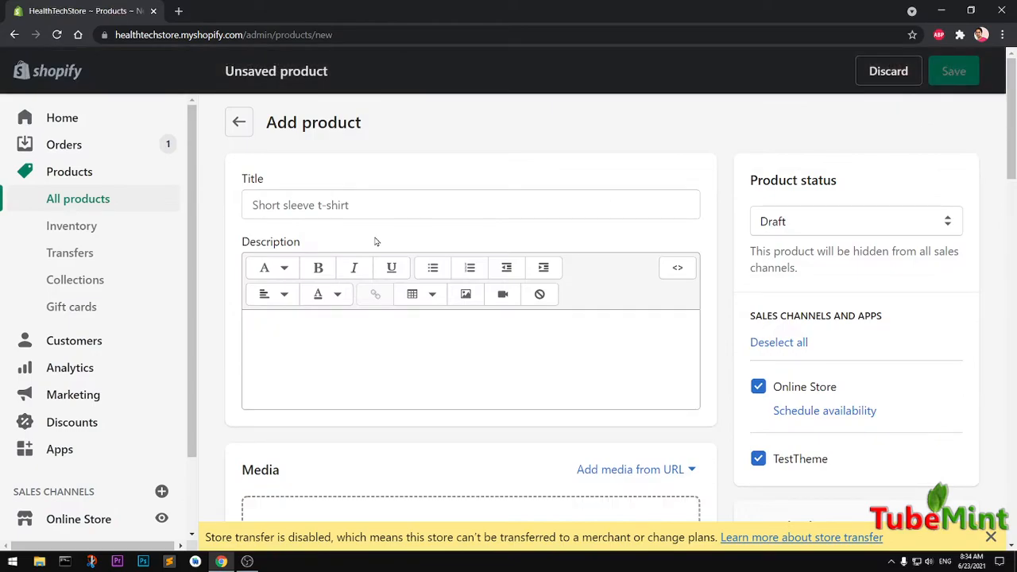
- Set the new product's status to Active
{"action": "left_click", "coordinate": [335, 206]}
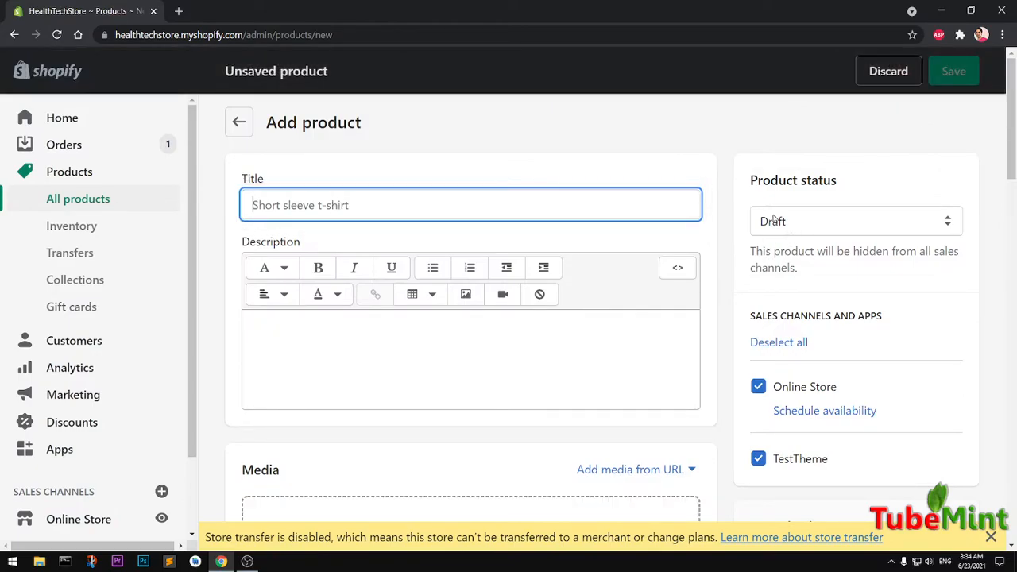
{"action": "left_click", "coordinate": [810, 228]}
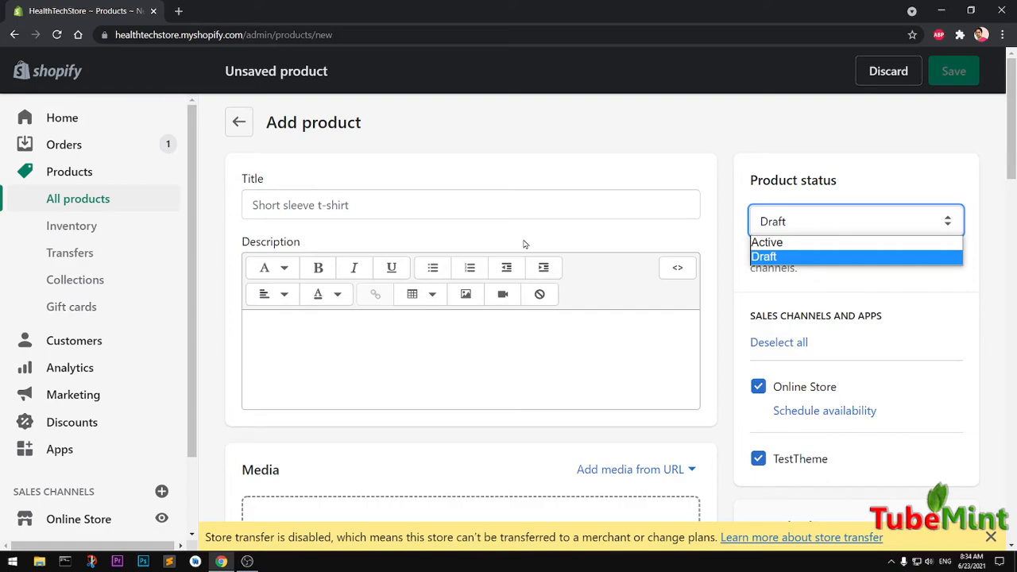
{"action": "left_click", "coordinate": [766, 242]}
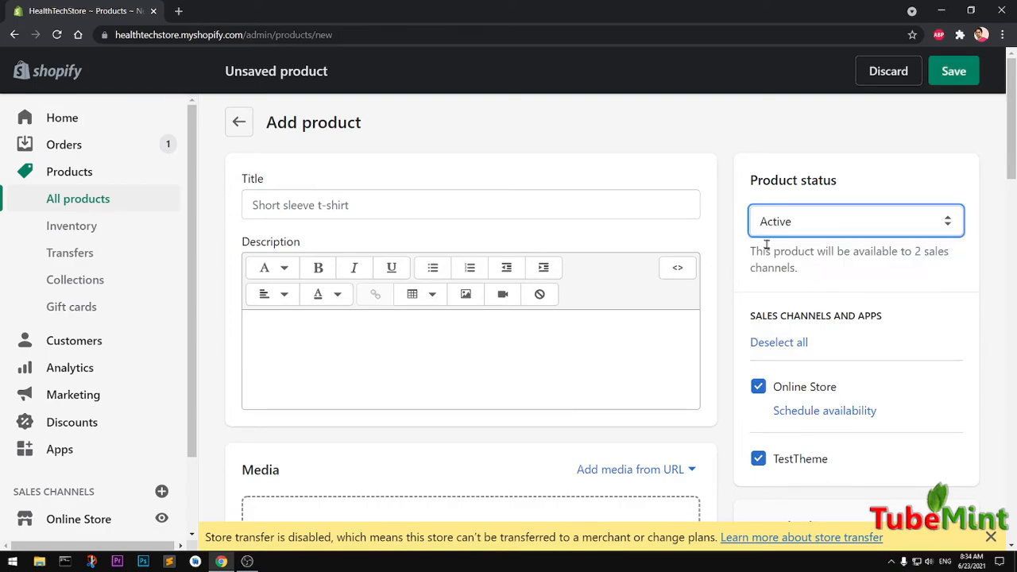
- Enter "Healthy Mineral Rich Gel" as the product title
{"action": "left_click", "coordinate": [350, 205]}
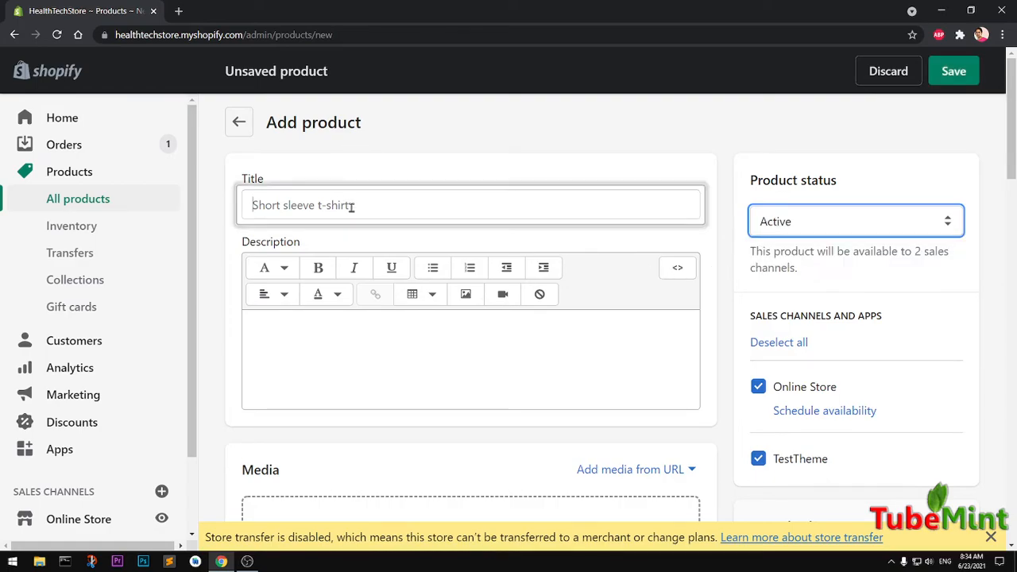
{"action": "type", "text": "Heal"}
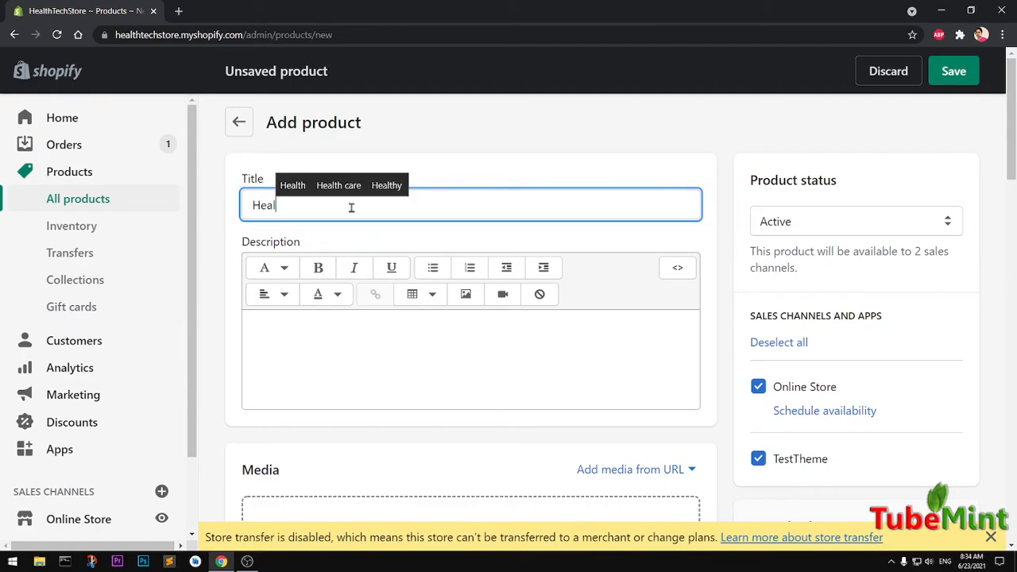
{"action": "type", "text": "thy "}
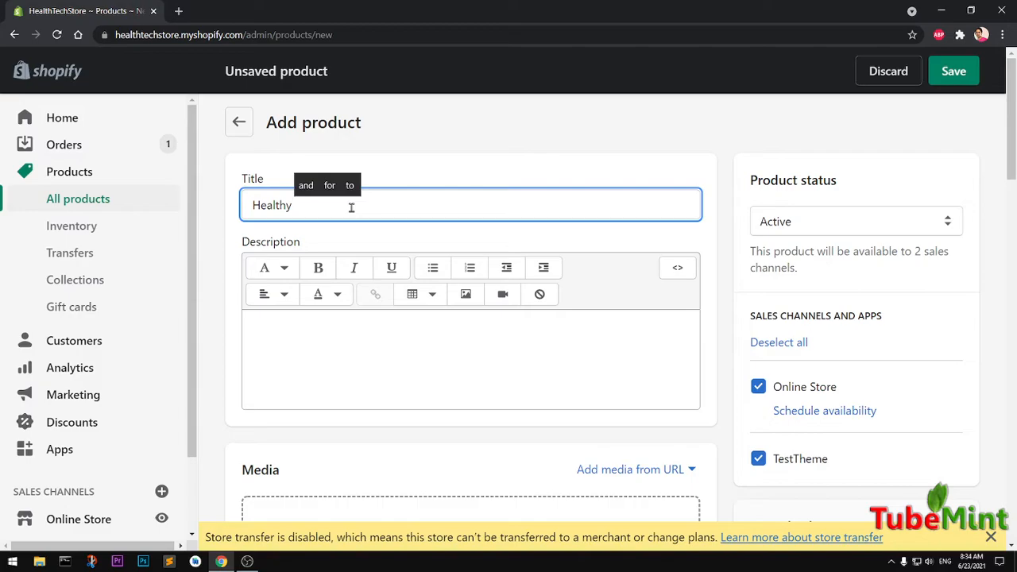
{"action": "type", "text": "Mine"}
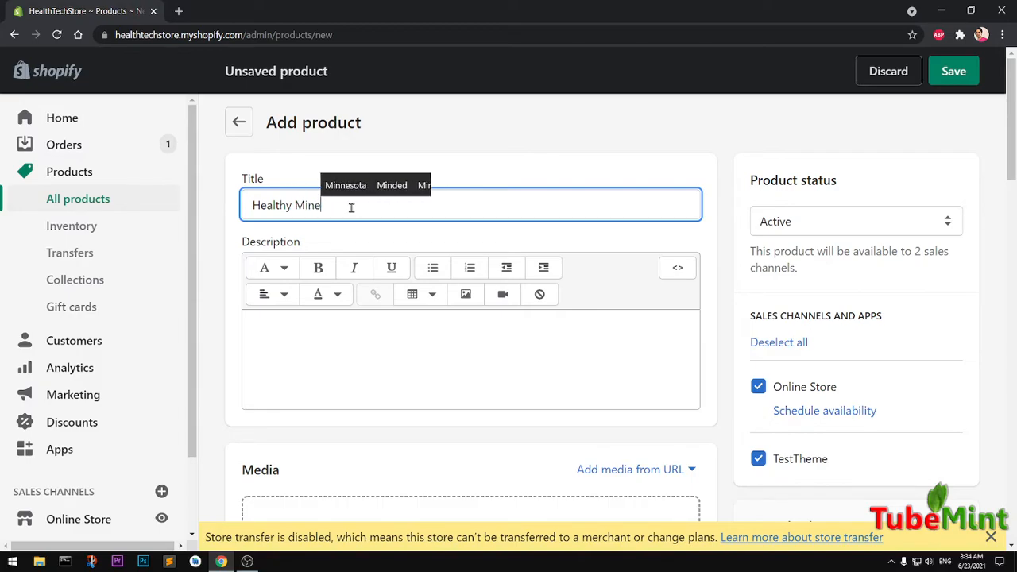
{"action": "type", "text": "ral rich "}
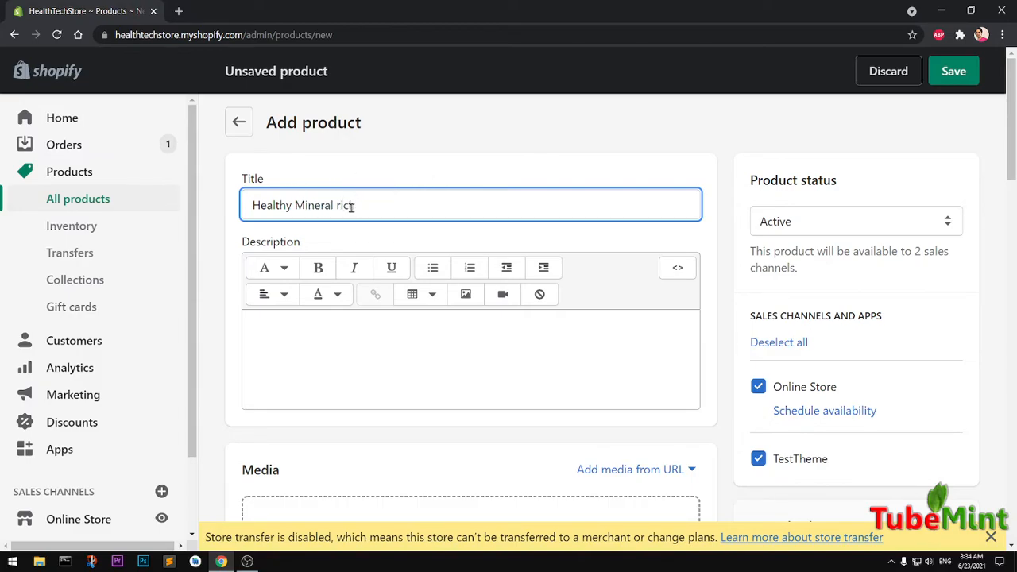
{"action": "type", "text": "Rich GEl"}
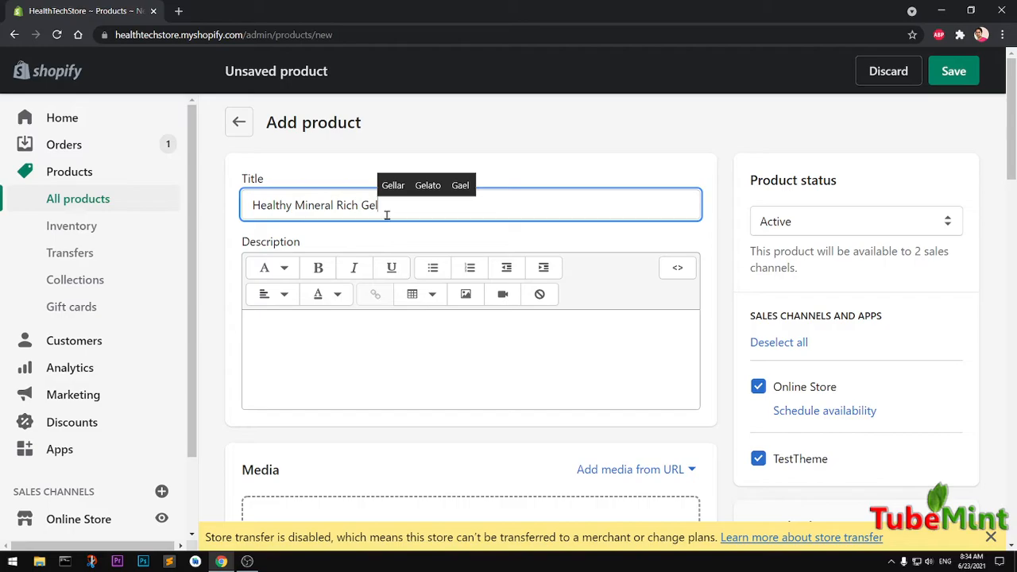
- Copy the product title and paste it four times into the description, separating the repetitions with periods
{"action": "key", "text": "ctrl+a"}
{"action": "key", "text": "ctrl+c"}
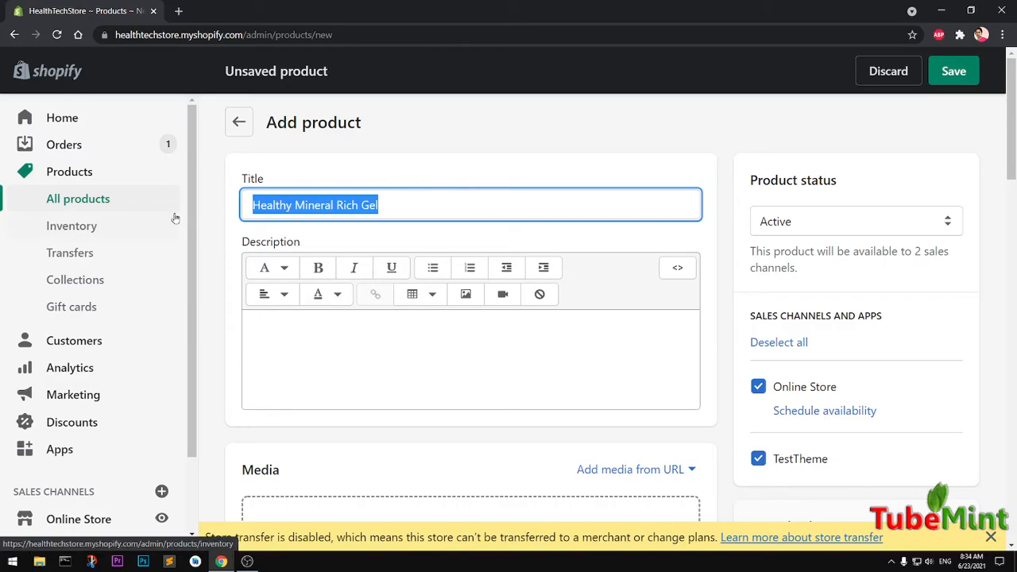
{"action": "left_click", "coordinate": [314, 319]}
{"action": "key", "text": "ctrl+v"}
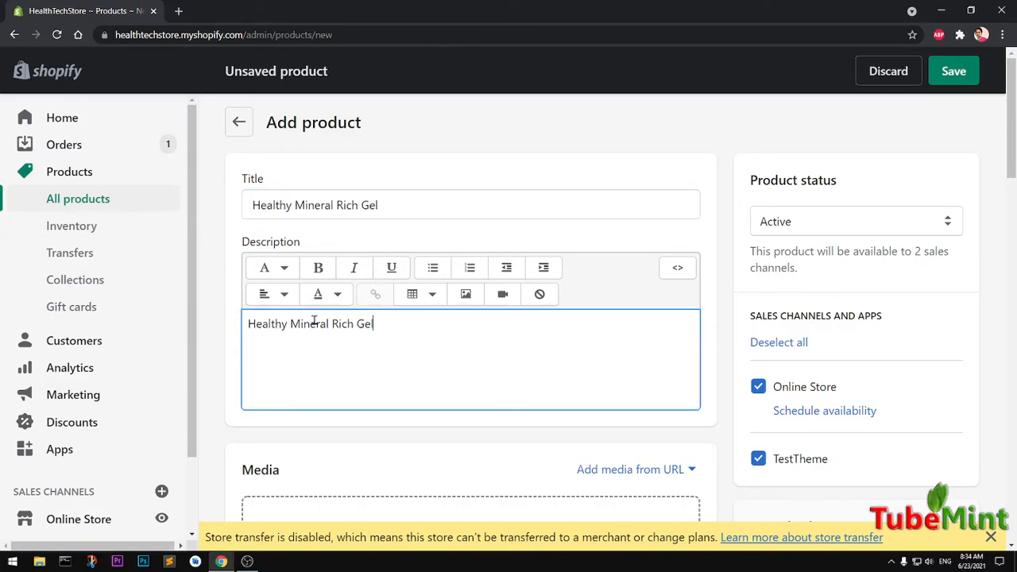
{"action": "type", "text": "."}
{"action": "key", "text": "ctrl+v"}
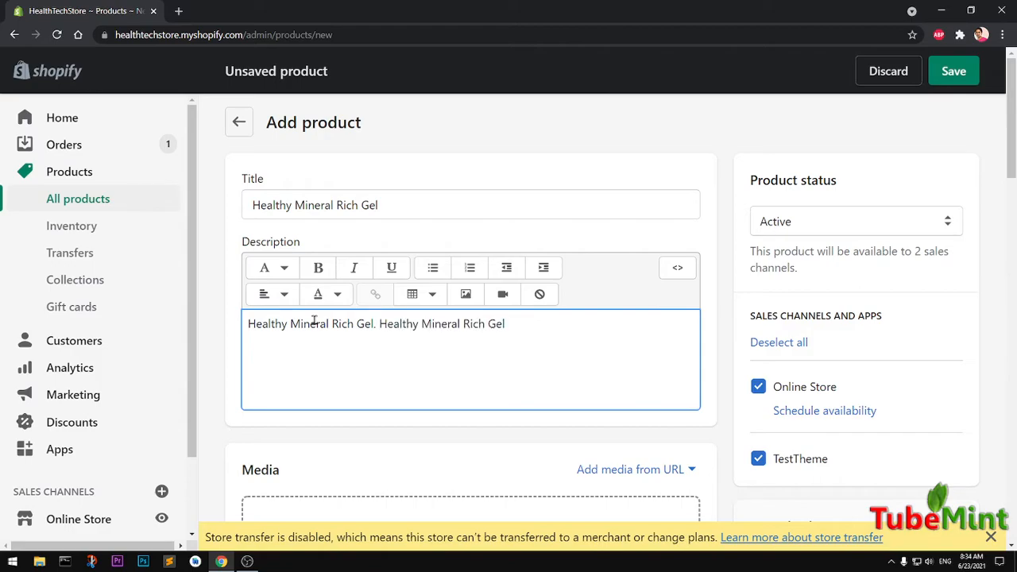
{"action": "type", "text": "."}
{"action": "key", "text": "ctrl+v"}
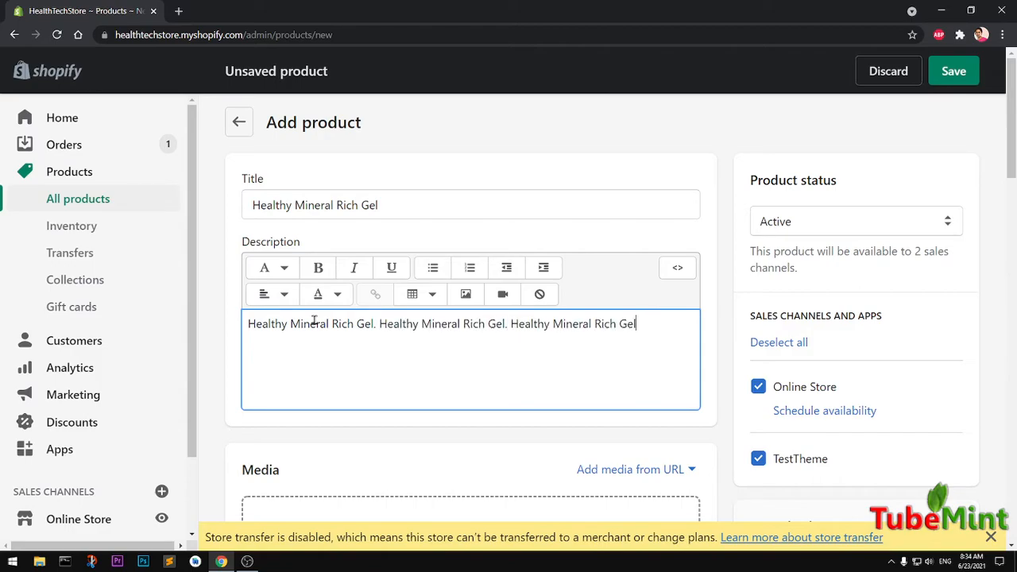
{"action": "type", "text": "."}
{"action": "key", "text": "ctrl+v"}
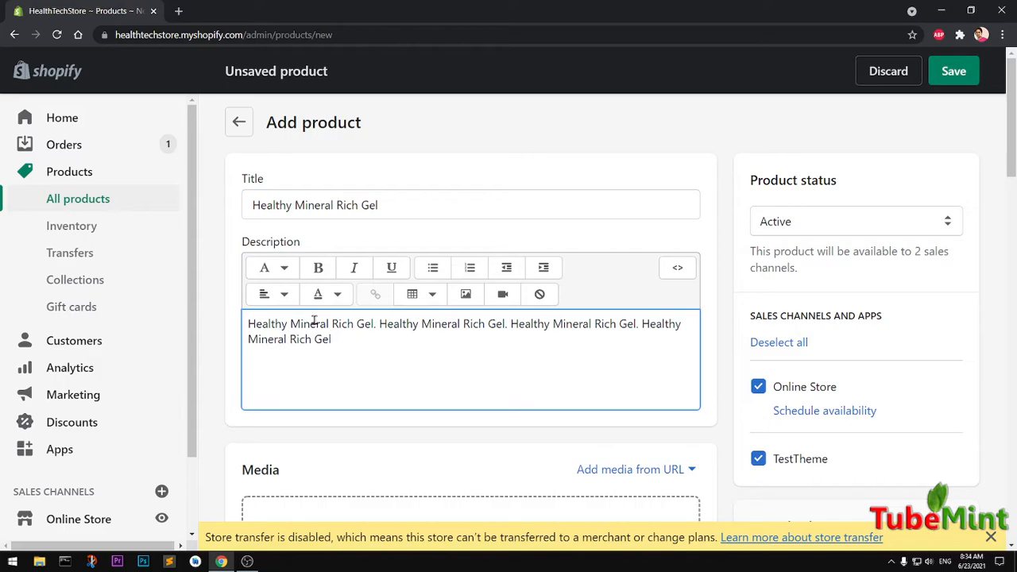
- Upload "sea moss turmeric antioxidants.jpg" from the Desktop's img folder and insert it as an image in the product description
{"action": "left_click", "coordinate": [465, 294]}
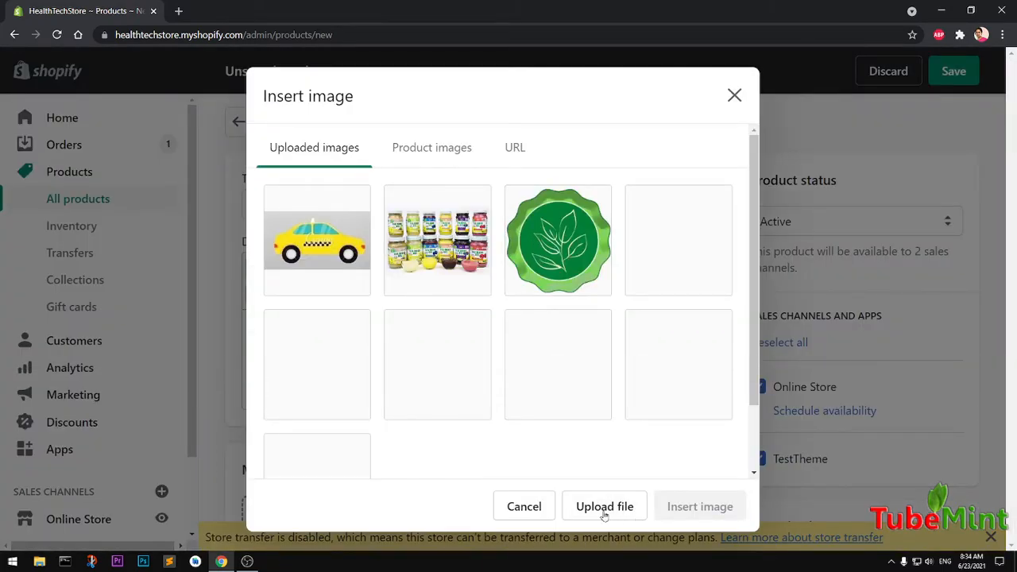
{"action": "left_click", "coordinate": [600, 508]}
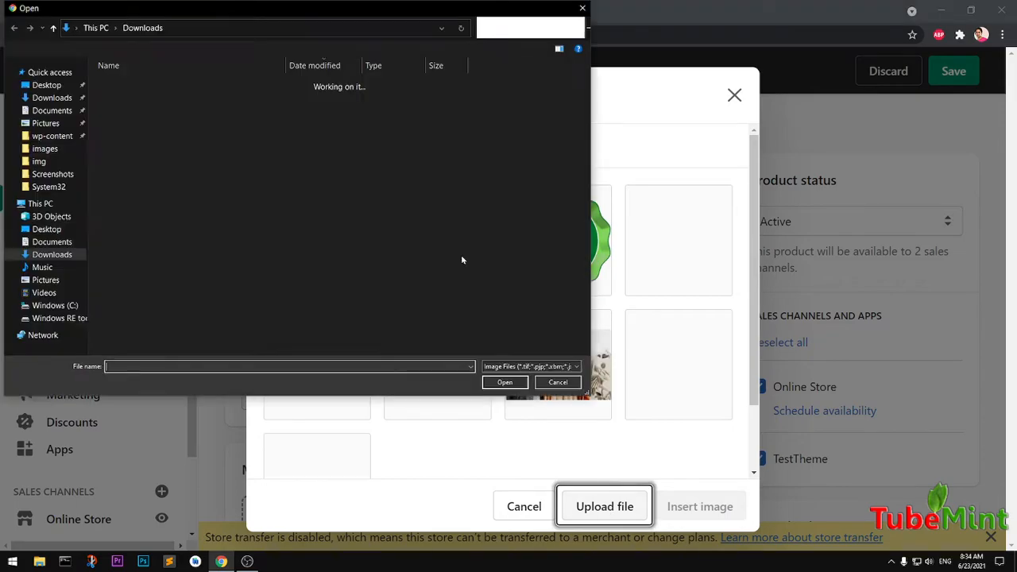
{"action": "left_click", "coordinate": [582, 8]}
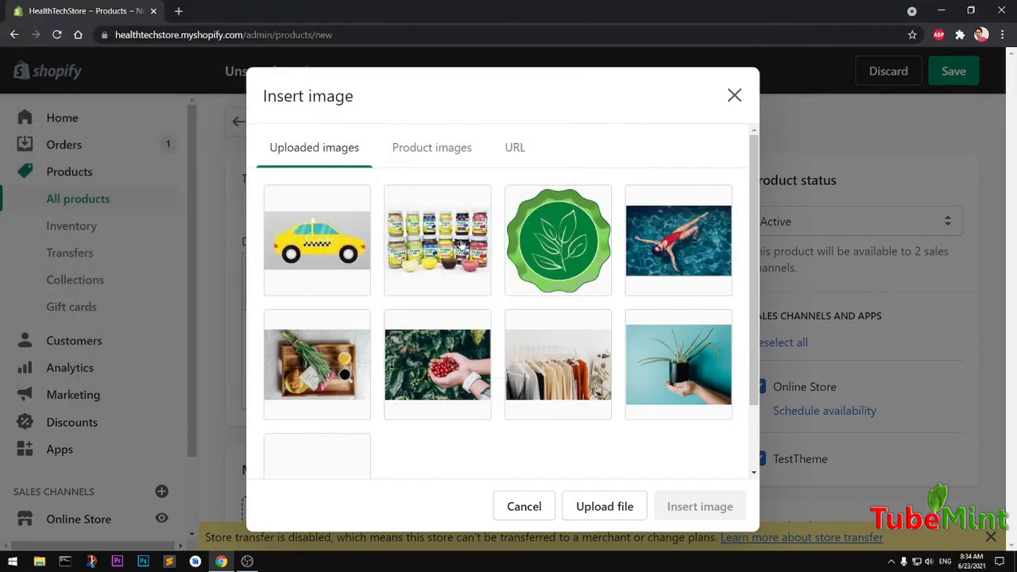
{"action": "left_click", "coordinate": [590, 515]}
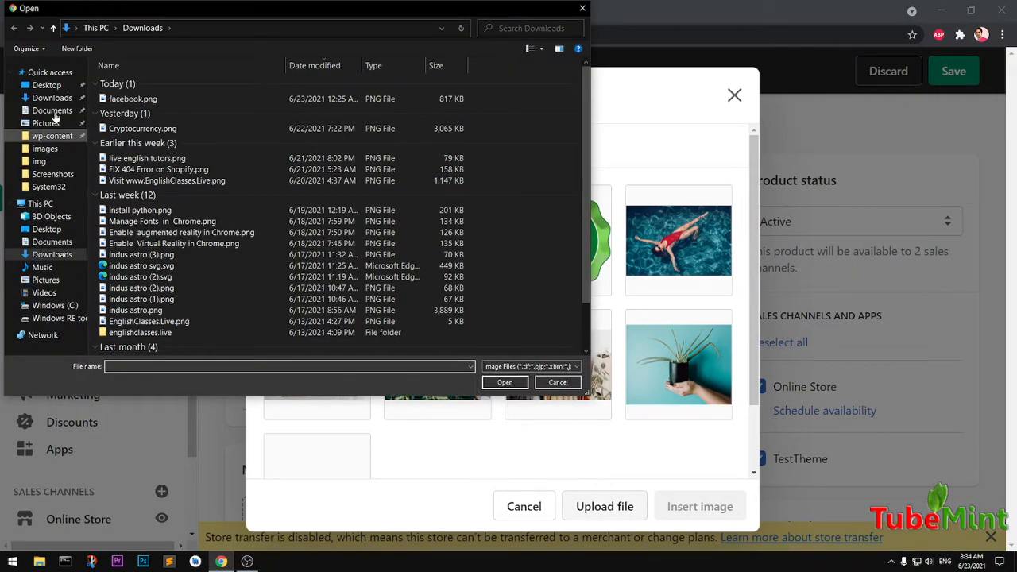
{"action": "left_click", "coordinate": [44, 161]}
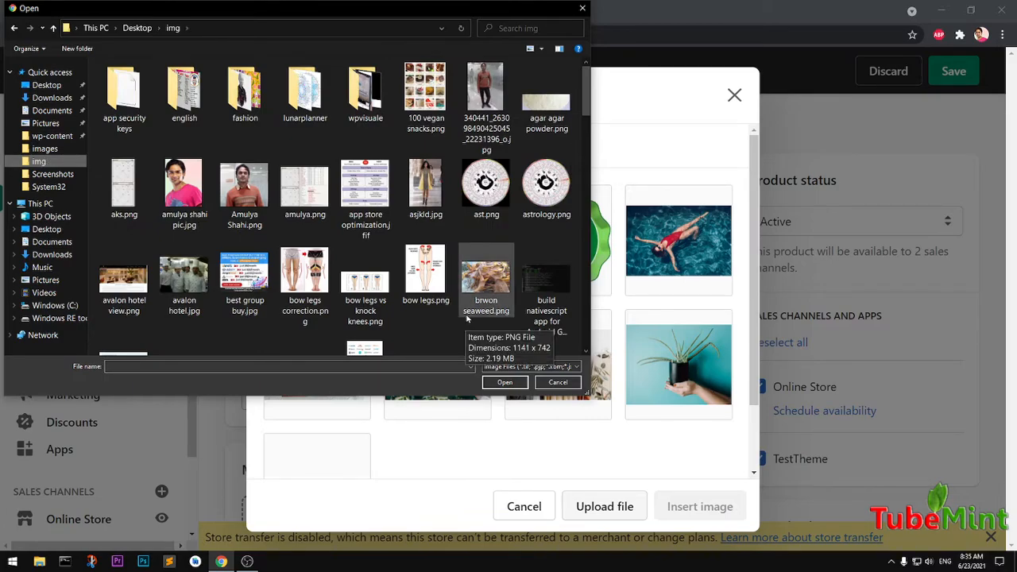
{"action": "left_click_drag", "start_coordinate": [588, 101], "coordinate": [583, 287]}
{"action": "left_click", "coordinate": [123, 295]}
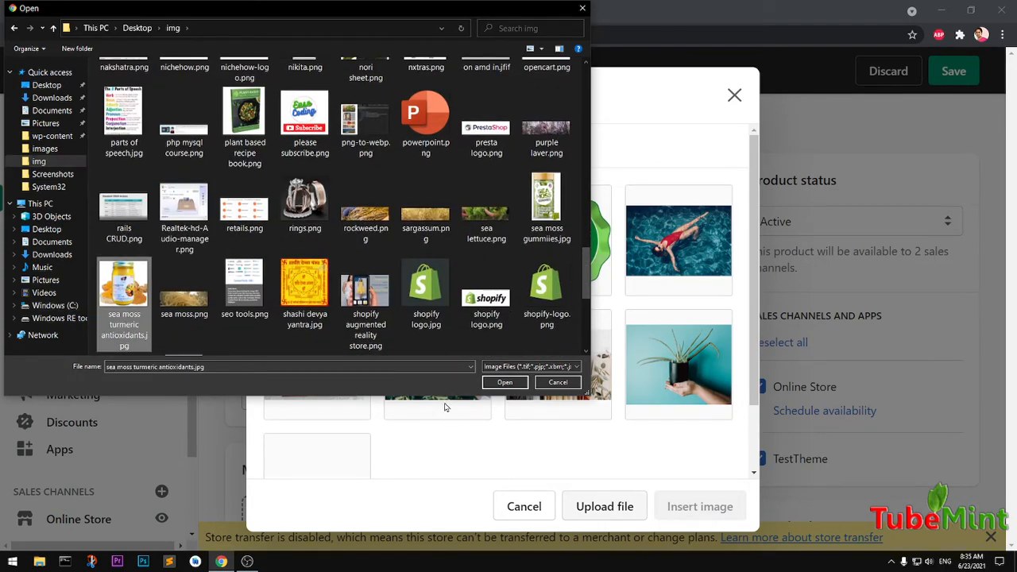
{"action": "left_click", "coordinate": [503, 383]}
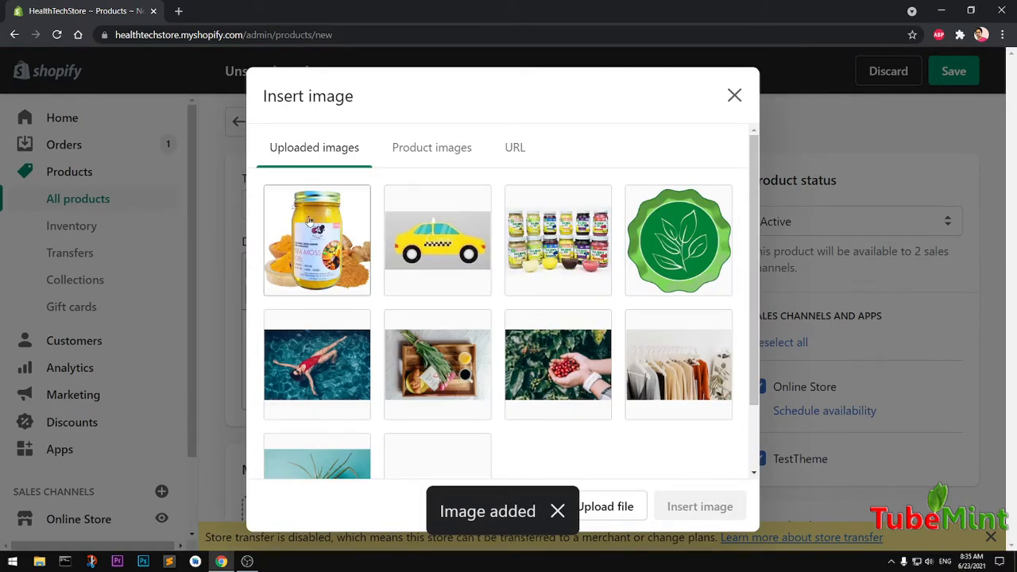
{"action": "left_click", "coordinate": [310, 221]}
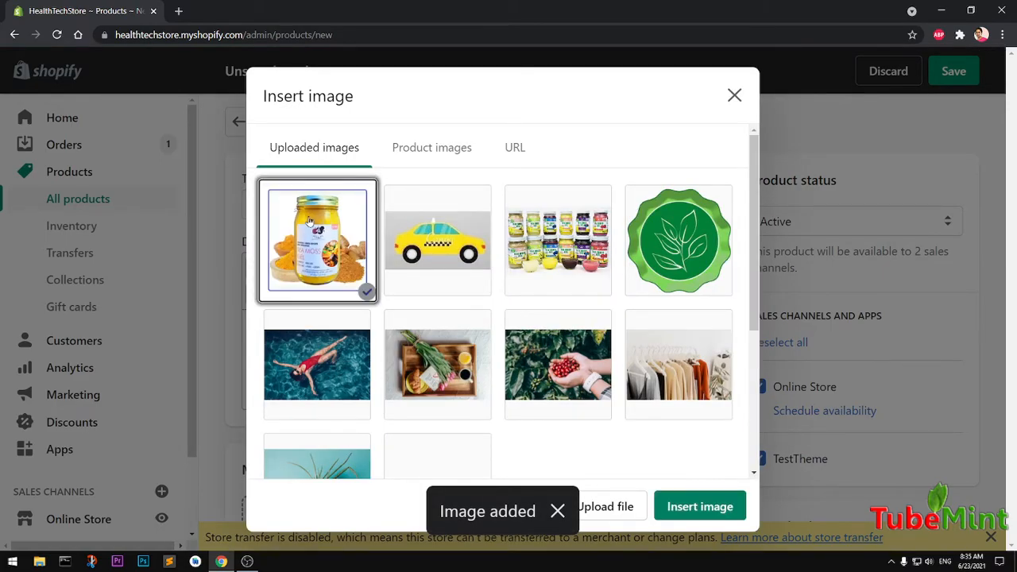
{"action": "left_click", "coordinate": [701, 507]}
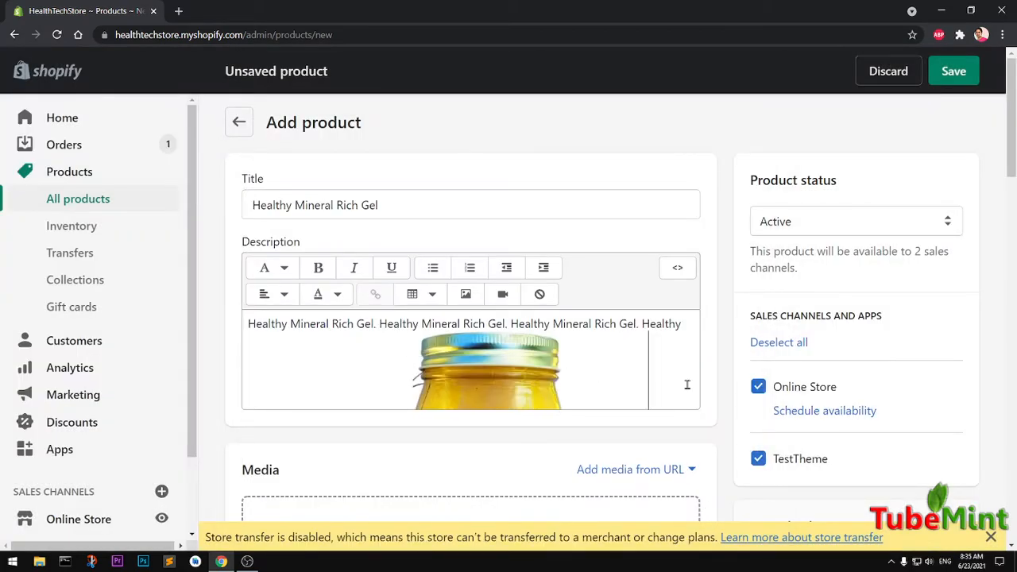
- Upload "100 vegan snacks.png" from the img folder to the product's media
{"action": "scroll", "coordinate": [672, 401], "scroll_direction": "down", "scroll_amount": 3}
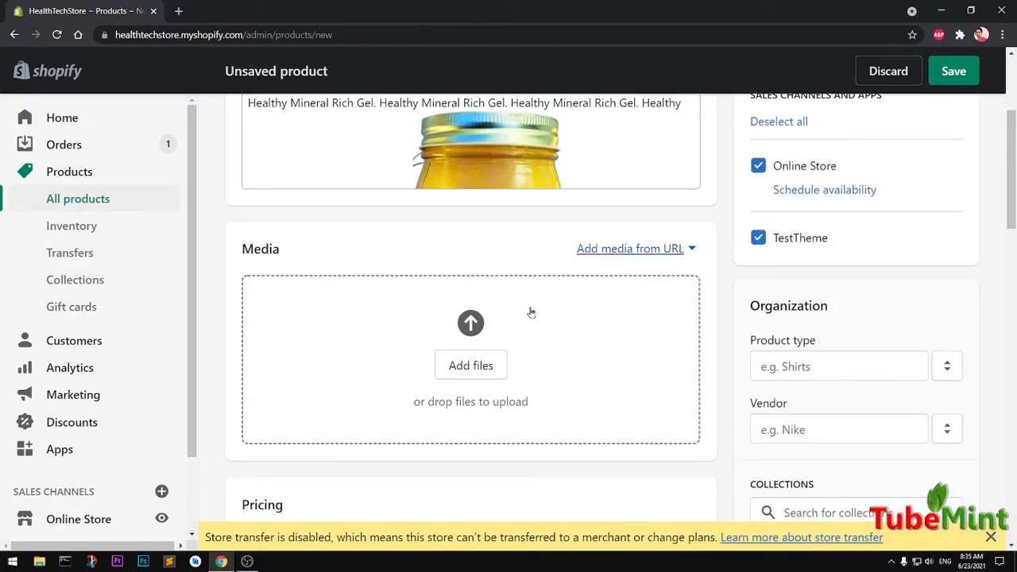
{"action": "left_click", "coordinate": [471, 367]}
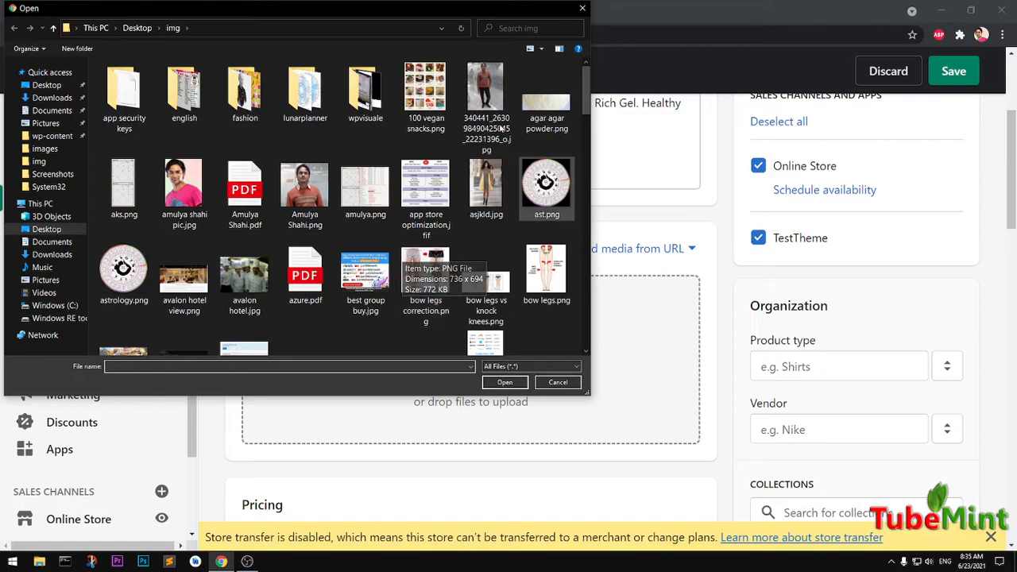
{"action": "left_click", "coordinate": [426, 102]}
{"action": "left_click", "coordinate": [525, 385]}
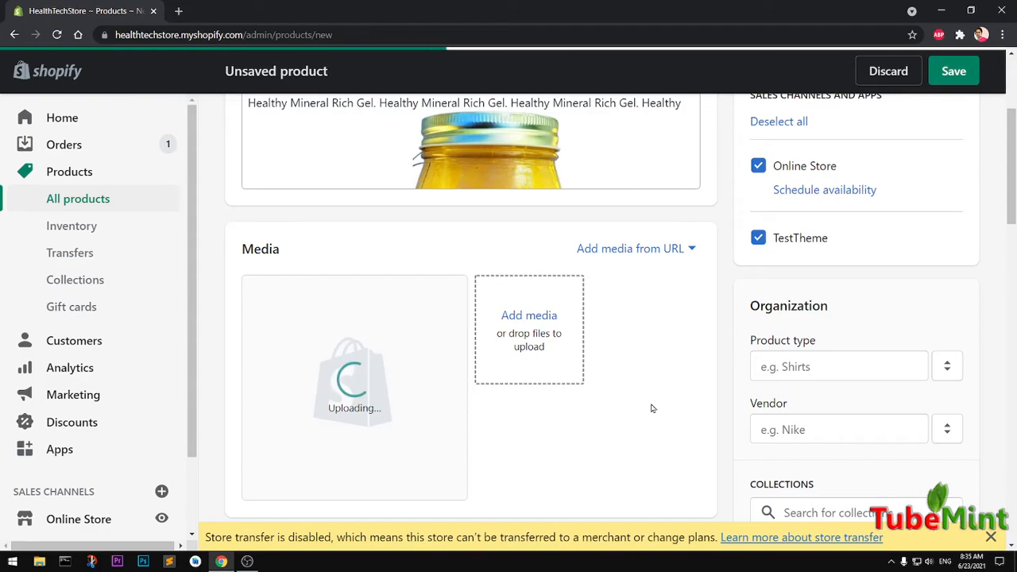
- Start inserting a video into the product description and activate the embed snippet box
{"action": "scroll", "coordinate": [651, 408], "scroll_direction": "up", "scroll_amount": 2}
{"action": "scroll", "coordinate": [651, 408], "scroll_direction": "up", "scroll_amount": 2}
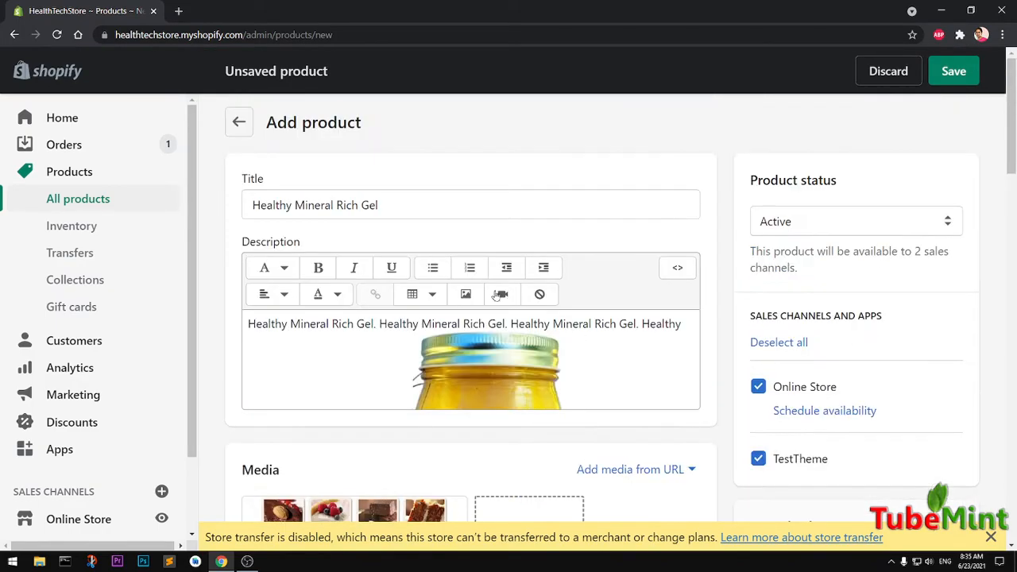
{"action": "left_click", "coordinate": [507, 295]}
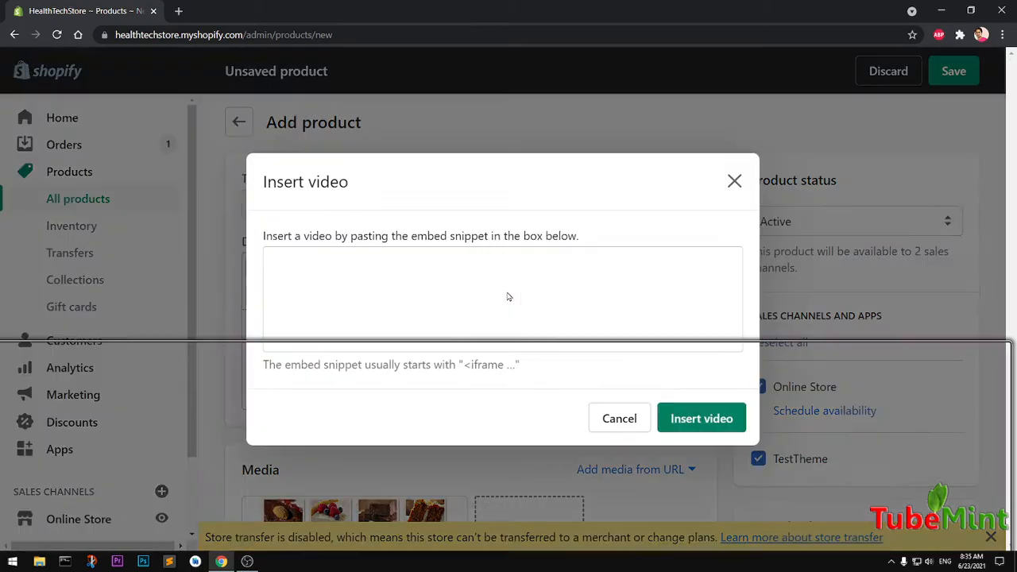
{"action": "left_click", "coordinate": [416, 275]}
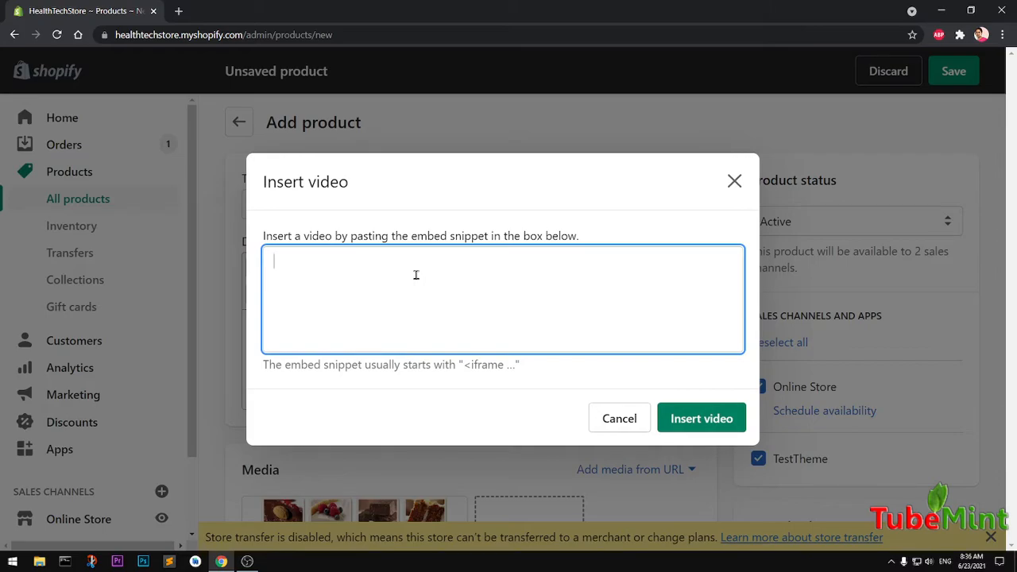
{"action": "left_click", "coordinate": [178, 10]}
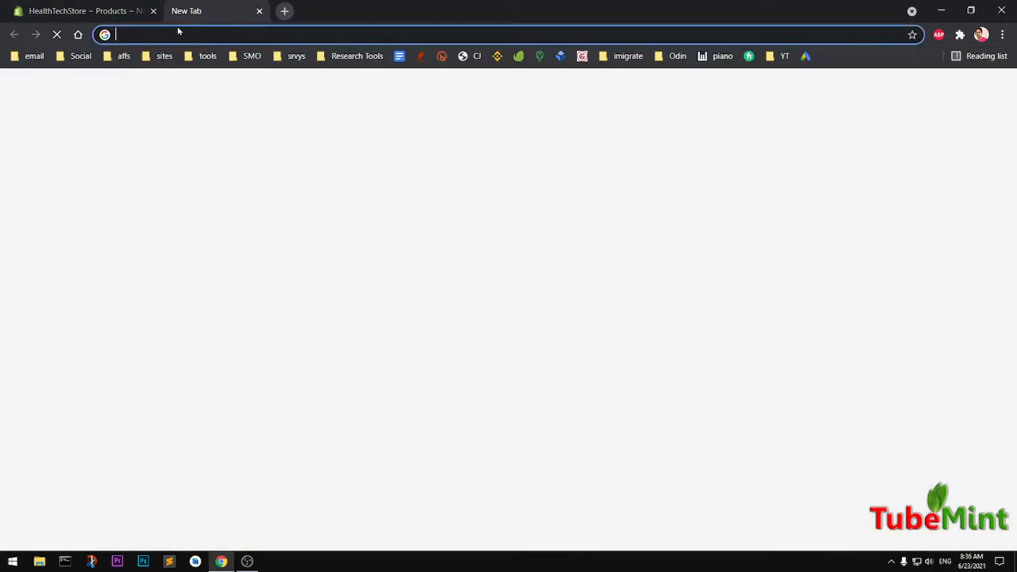
{"action": "left_click", "coordinate": [81, 56]}
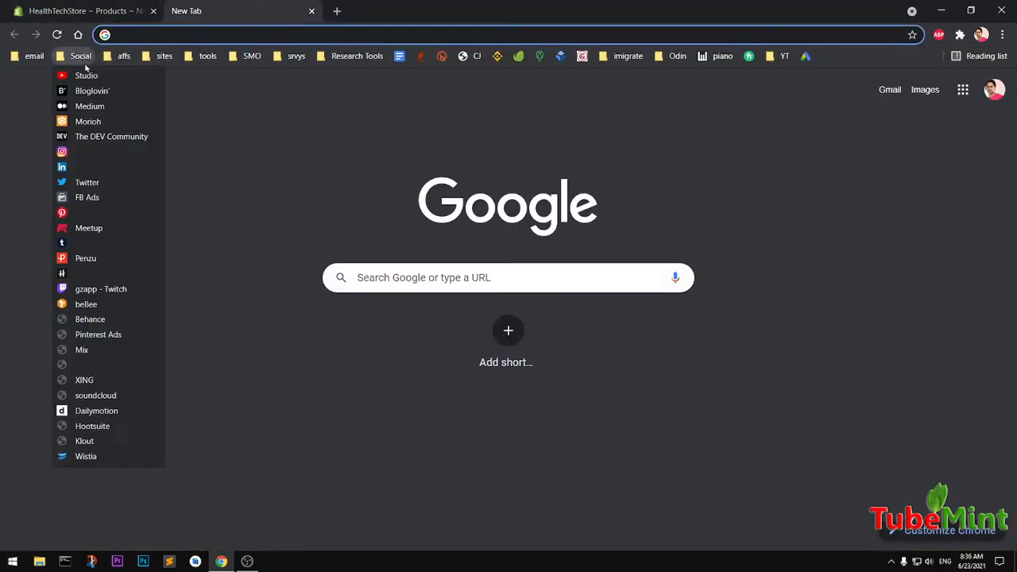
{"action": "left_click", "coordinate": [92, 73]}
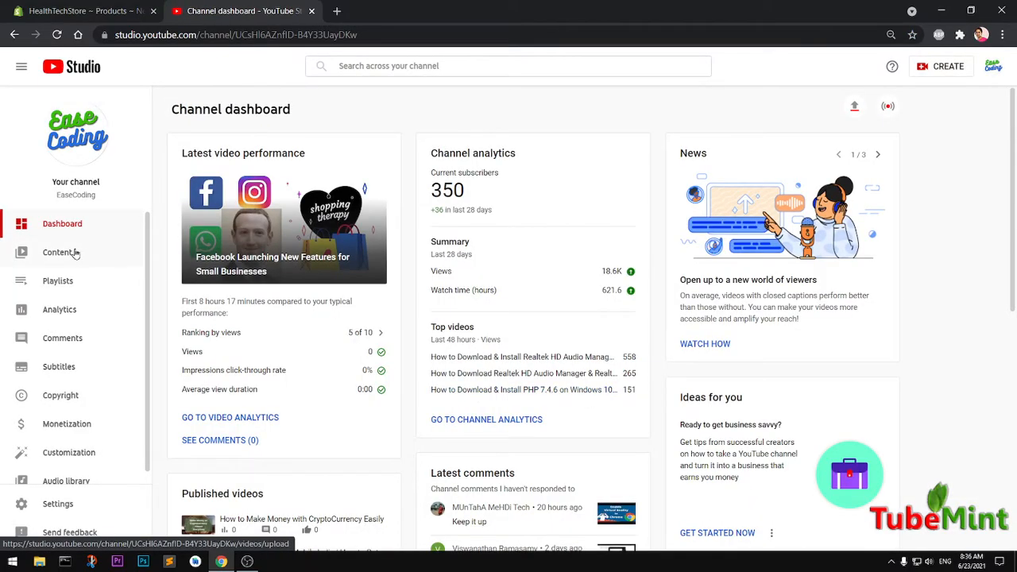
{"action": "left_click", "coordinate": [71, 252]}
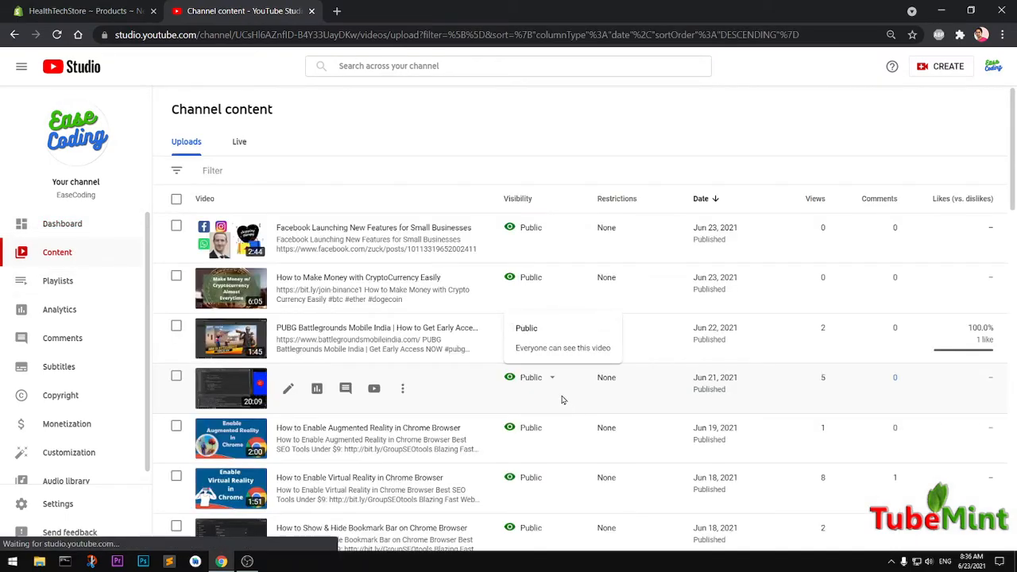
{"action": "scroll", "coordinate": [445, 437], "scroll_direction": "down", "scroll_amount": 1}
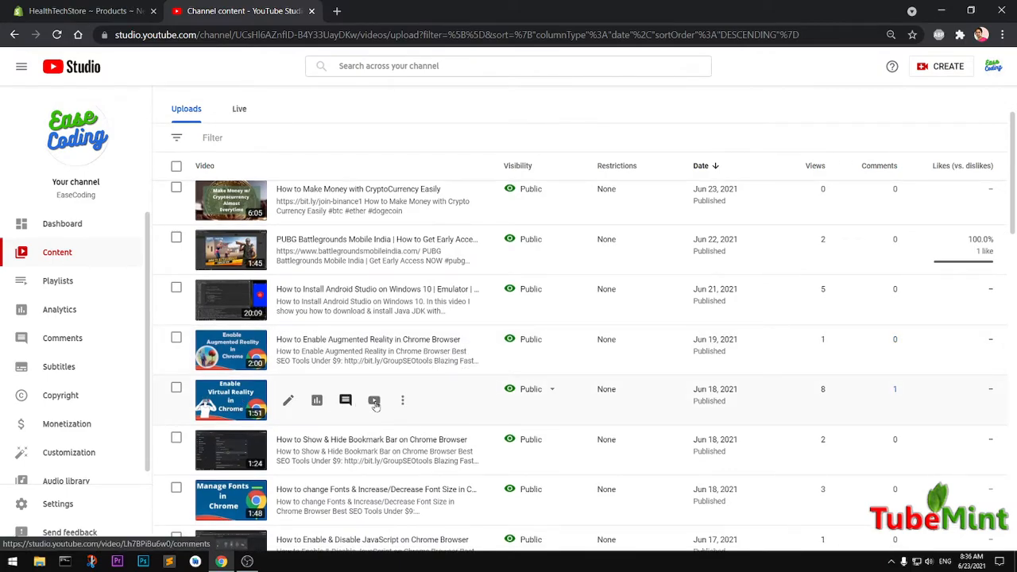
{"action": "left_click", "coordinate": [374, 401]}
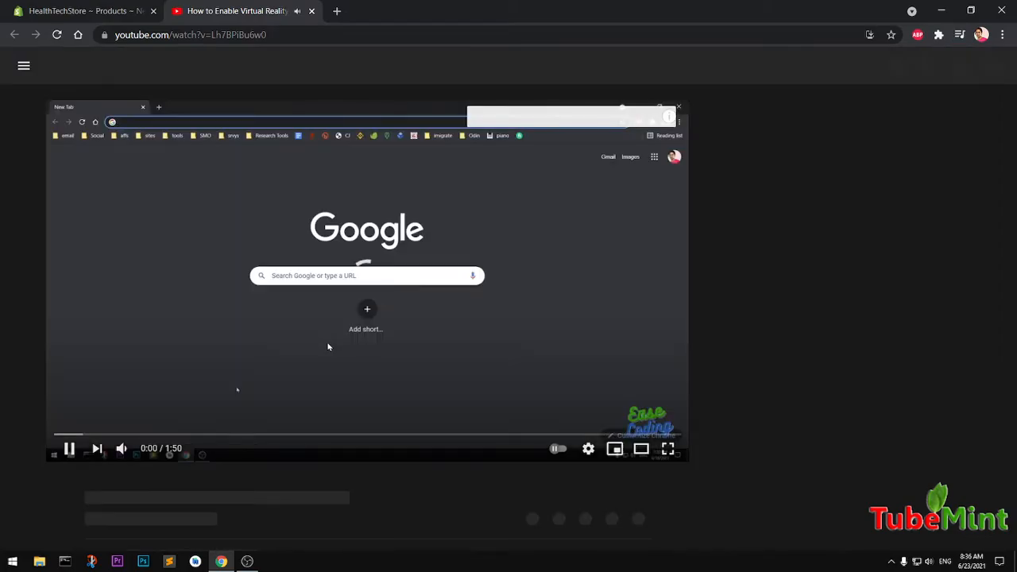
{"action": "key", "text": "space"}
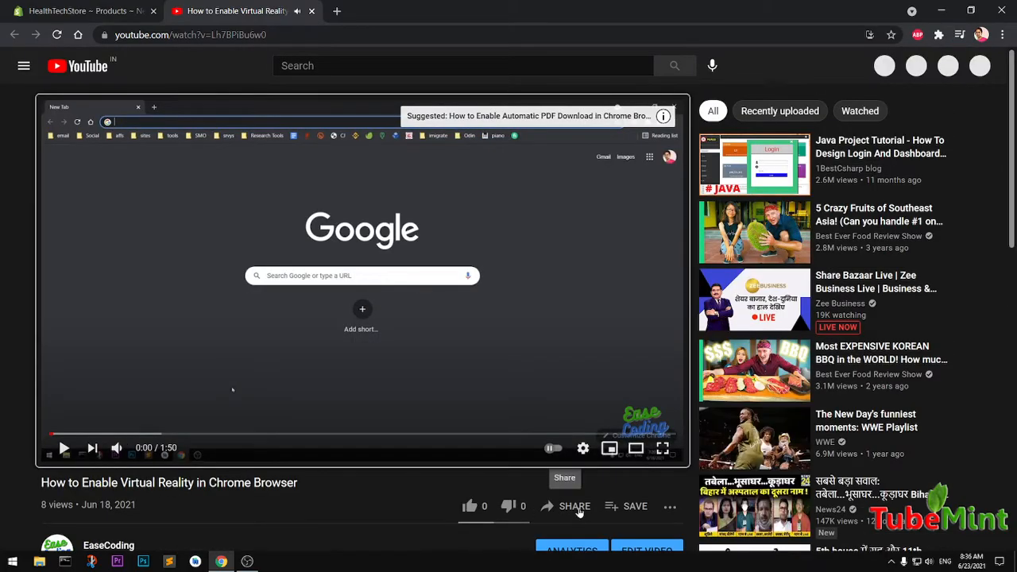
- Copy the video's iframe embed code from its sharing options and close the embed window
{"action": "left_click", "coordinate": [578, 509]}
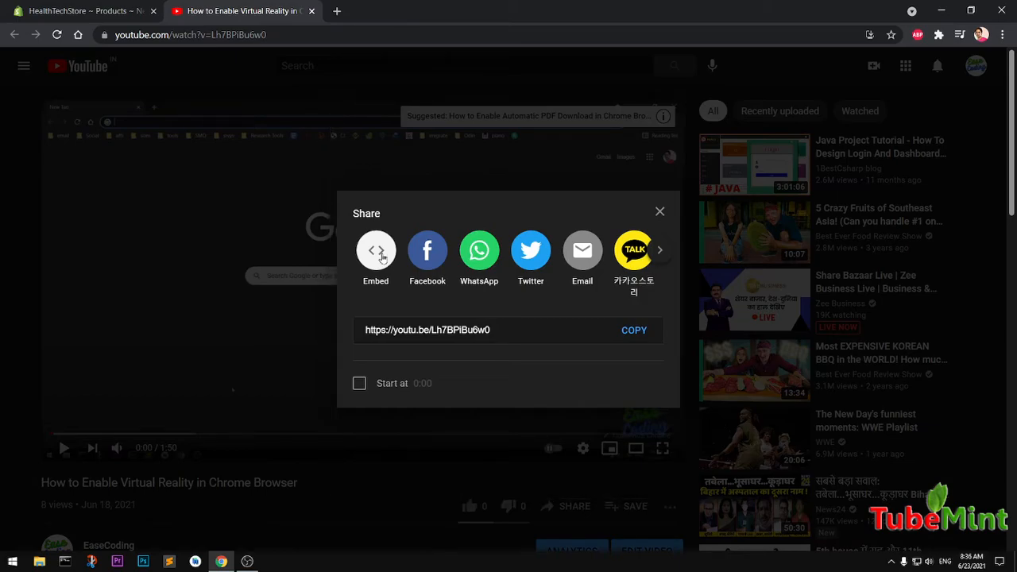
{"action": "left_click", "coordinate": [382, 253]}
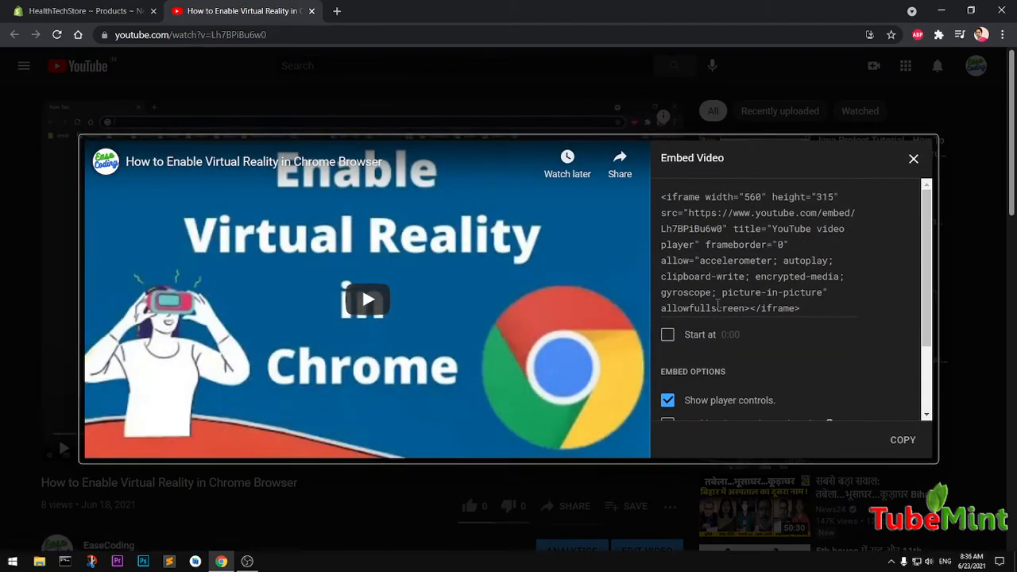
{"action": "left_click", "coordinate": [778, 305]}
{"action": "left_click", "coordinate": [906, 442]}
{"action": "left_click", "coordinate": [915, 161]}
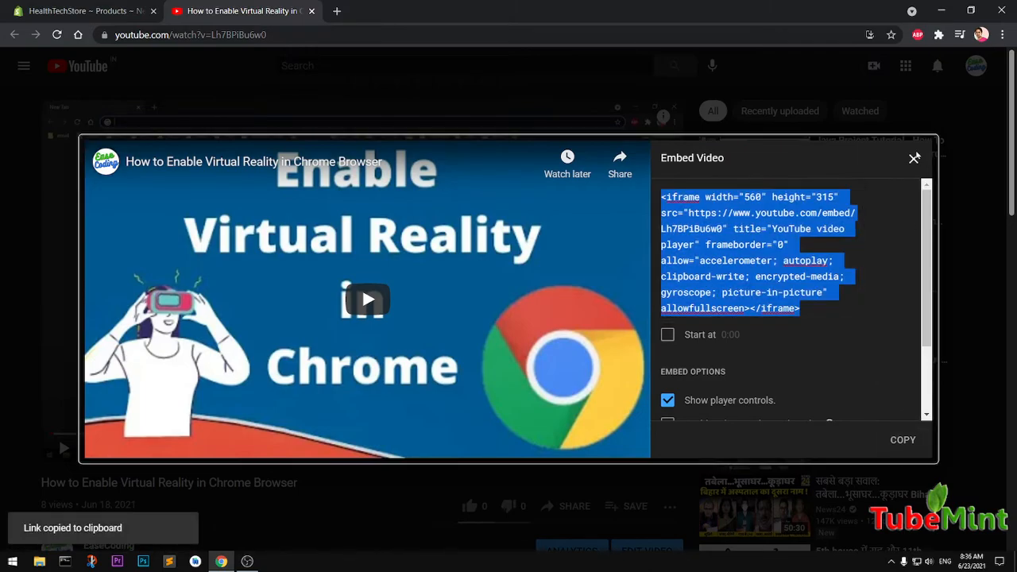
{"action": "left_click", "coordinate": [915, 161]}
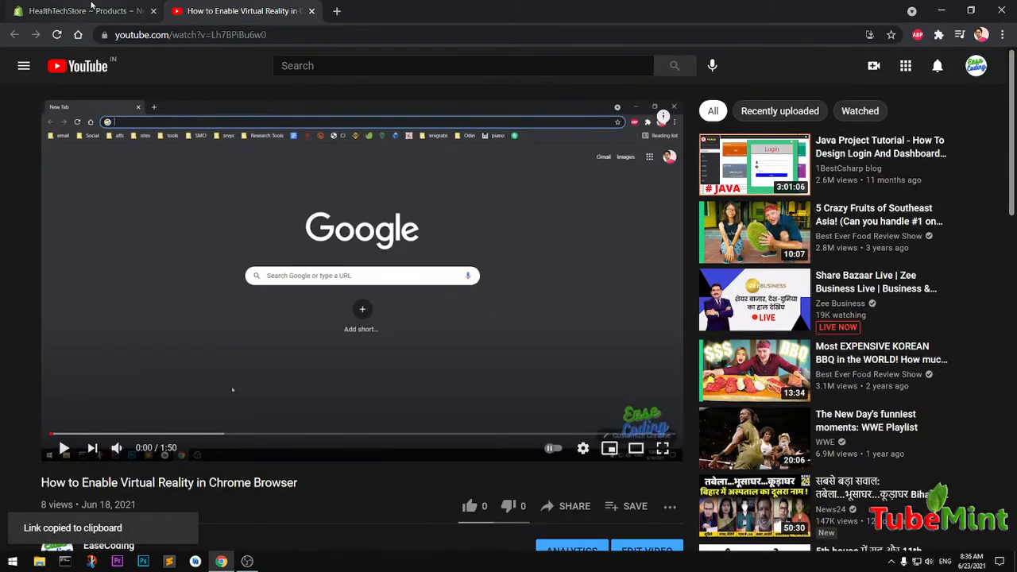
- Back in the Shopify product form, paste the embed code and insert the video into the description
{"action": "left_click", "coordinate": [83, 10]}
{"action": "key", "text": "ctrl+v"}
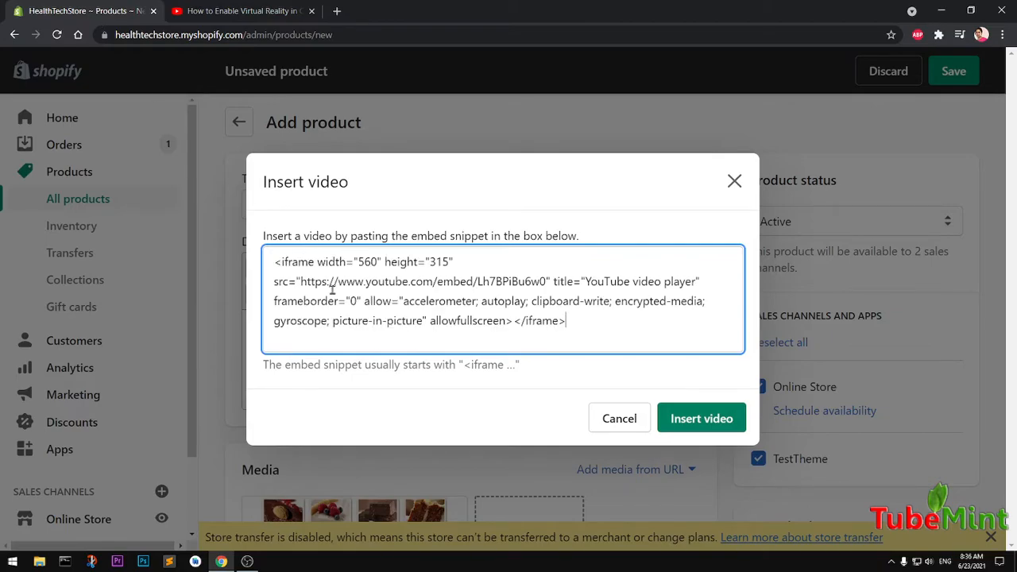
{"action": "left_click", "coordinate": [692, 421]}
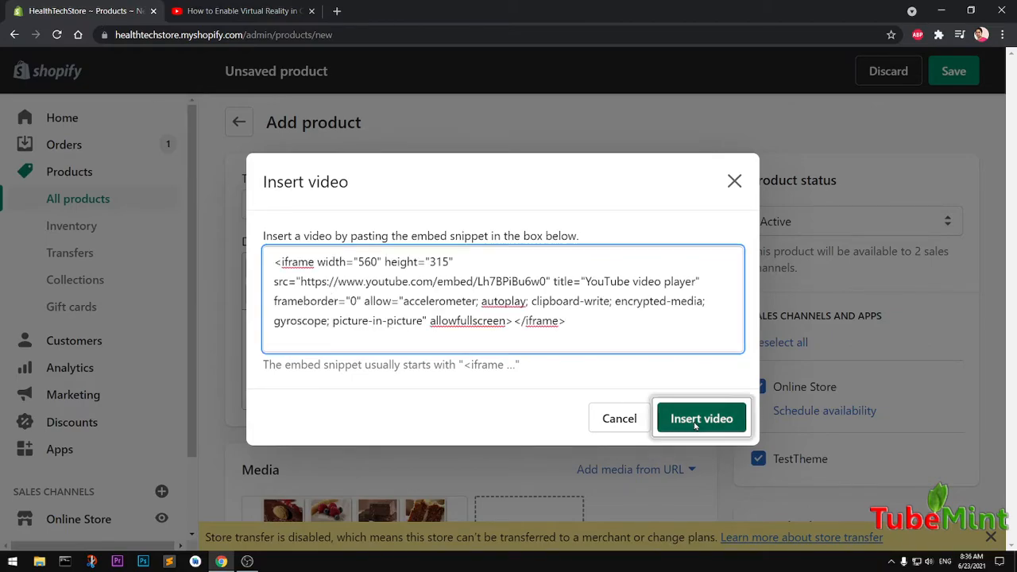
{"action": "scroll", "coordinate": [672, 419], "scroll_direction": "down", "scroll_amount": 8}
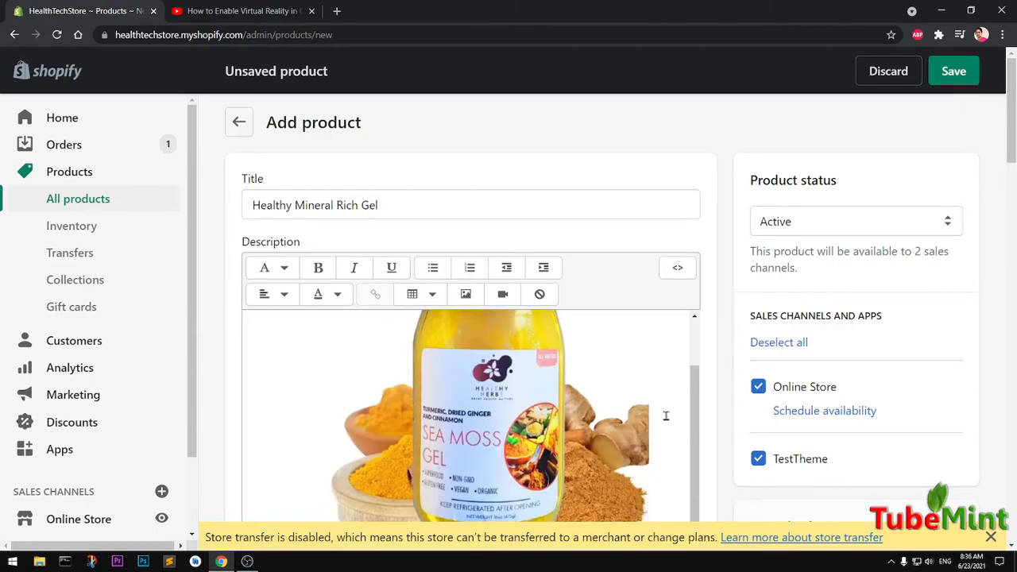
{"action": "scroll", "coordinate": [666, 417], "scroll_direction": "down", "scroll_amount": 3}
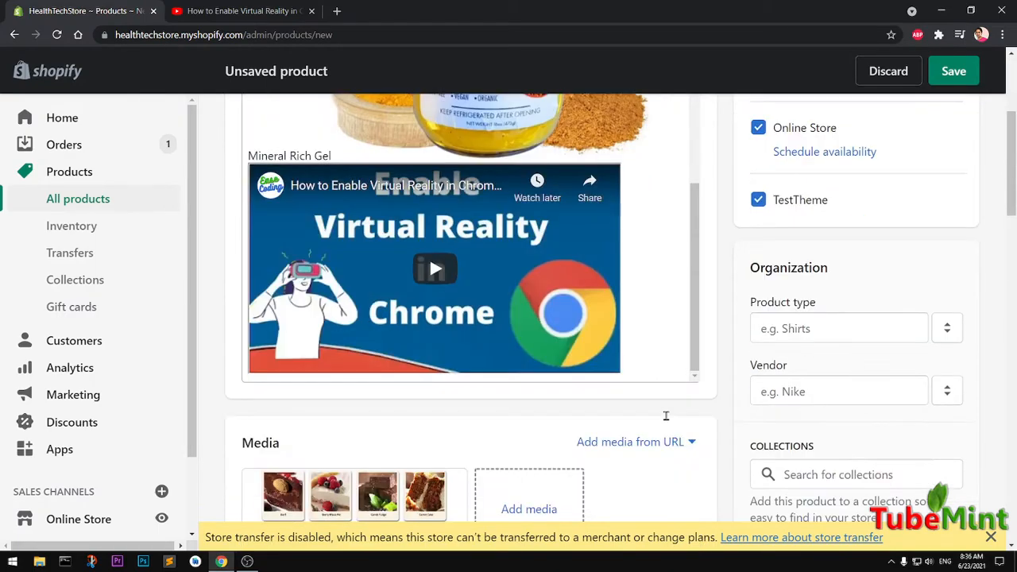
- Set the product type to Indoor and enter "MDS Lab" as the vendor
{"action": "left_click", "coordinate": [817, 276]}
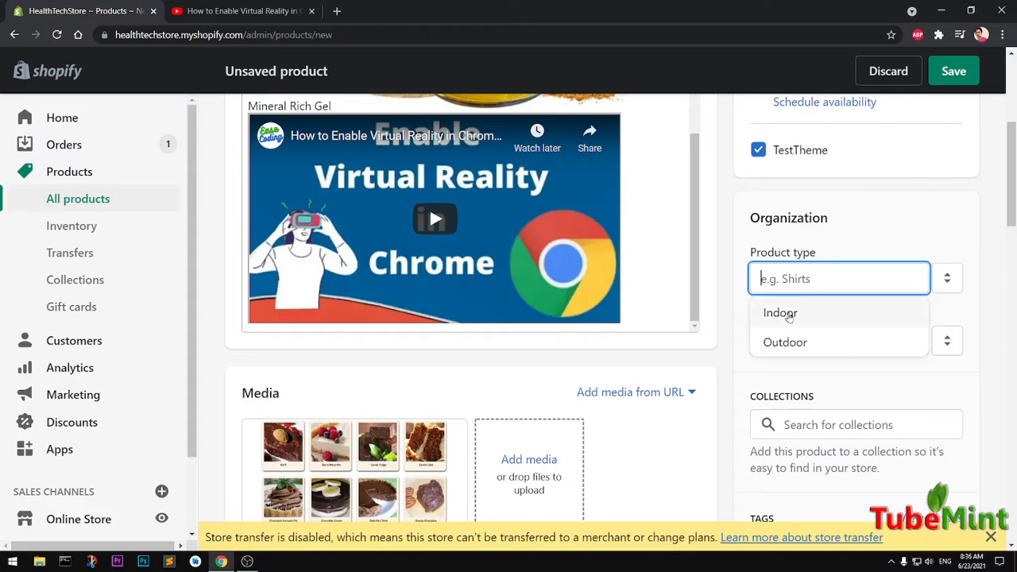
{"action": "left_click", "coordinate": [786, 314]}
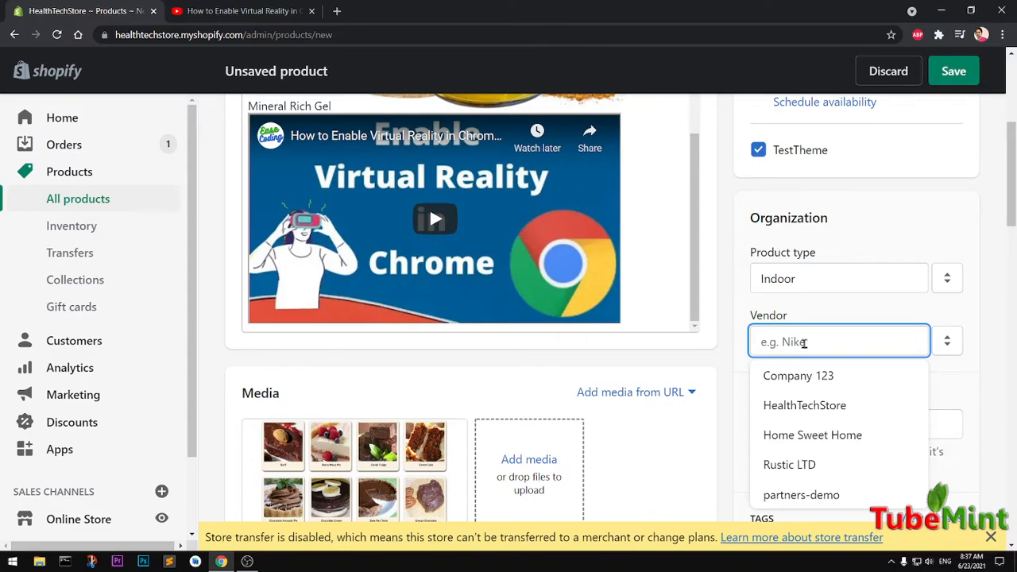
{"action": "type", "text": "M"}
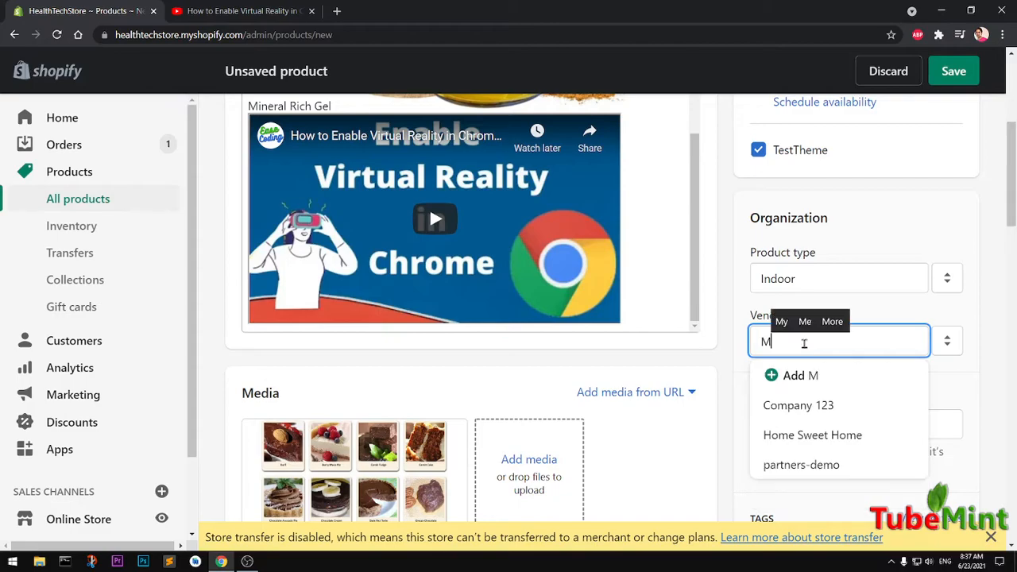
{"action": "type", "text": "DS L"}
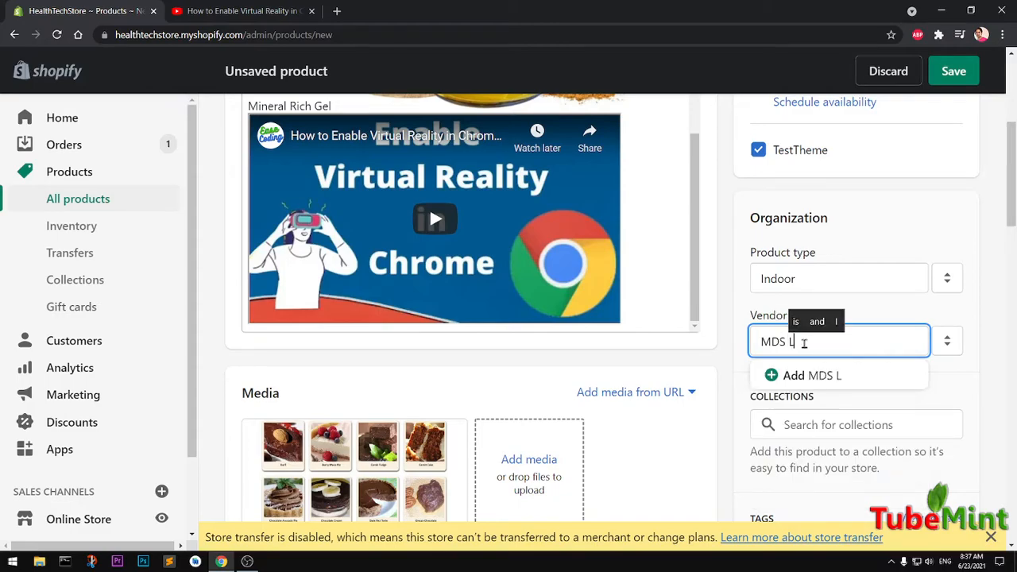
{"action": "type", "text": "ab"}
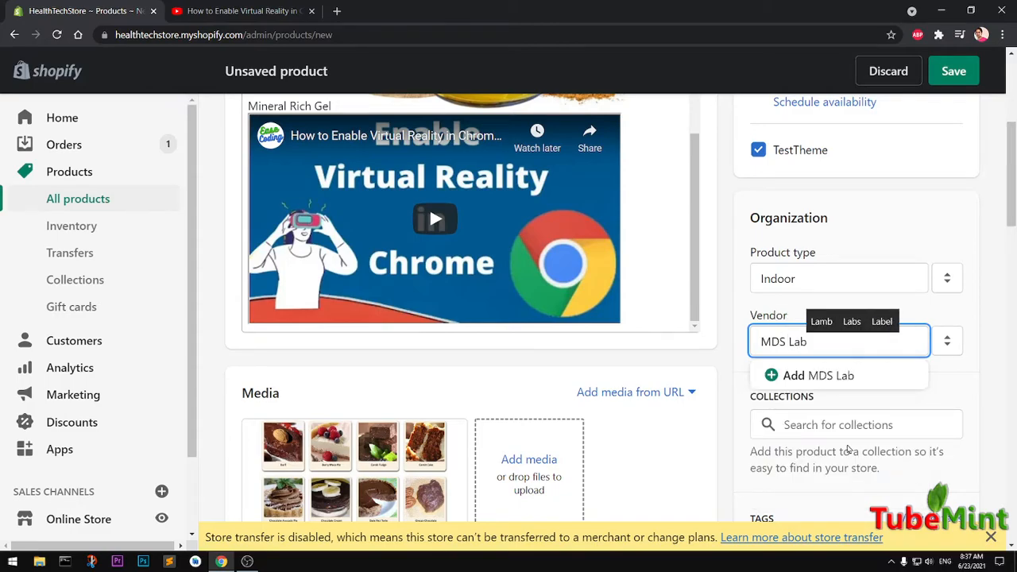
- Add the product to the Health collection
{"action": "left_click", "coordinate": [786, 425]}
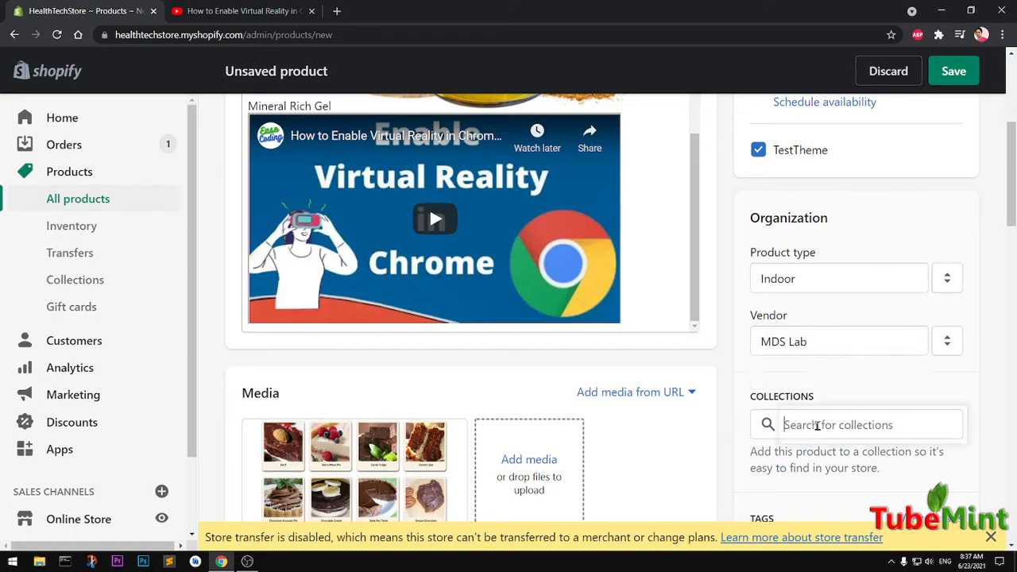
{"action": "left_click", "coordinate": [842, 459]}
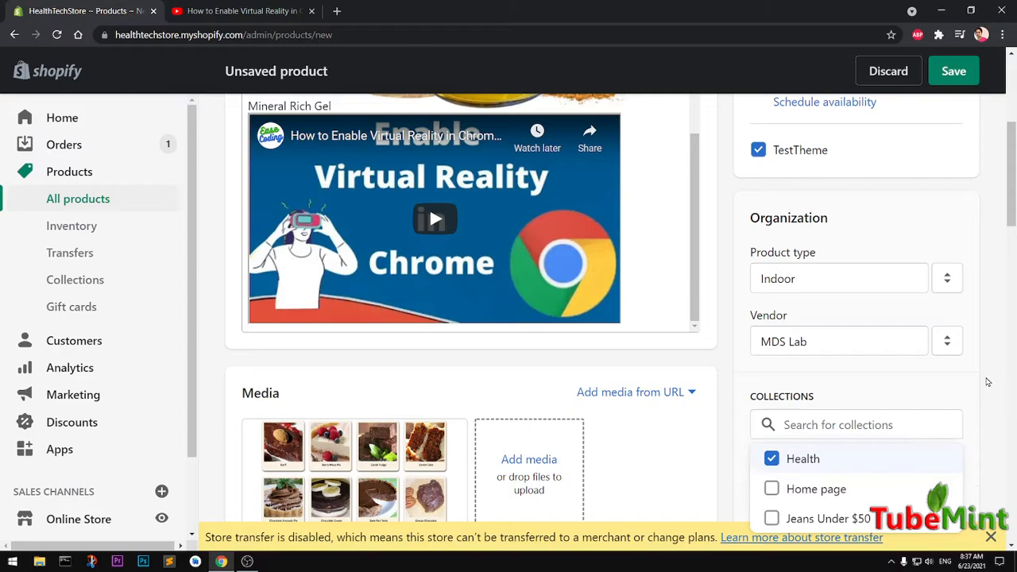
{"action": "left_click", "coordinate": [991, 381]}
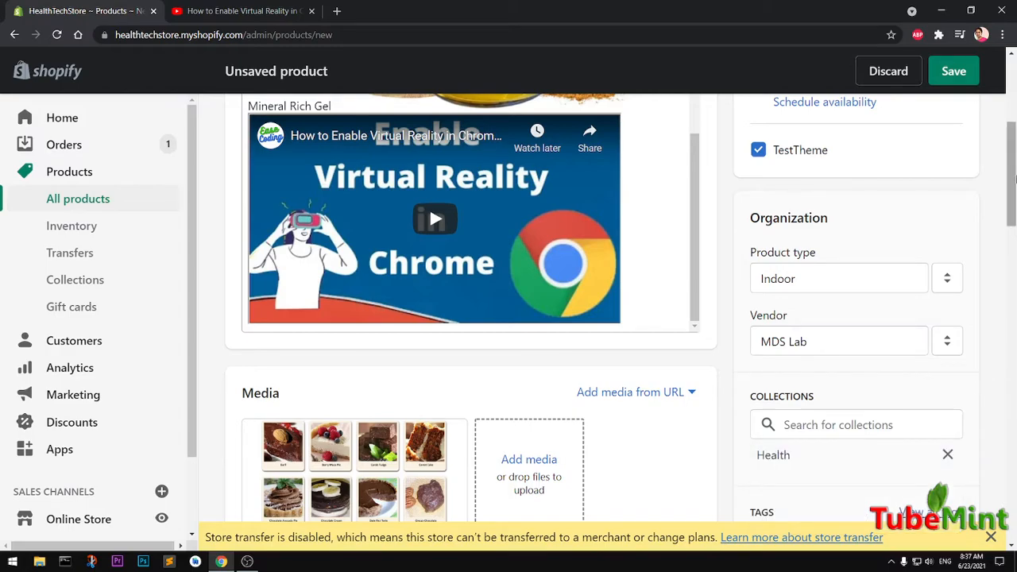
- Add the new tag "Gel" to the product and check the theme template options
{"action": "left_click_drag", "start_coordinate": [1011, 181], "coordinate": [1010, 240]}
{"action": "left_click", "coordinate": [856, 259]}
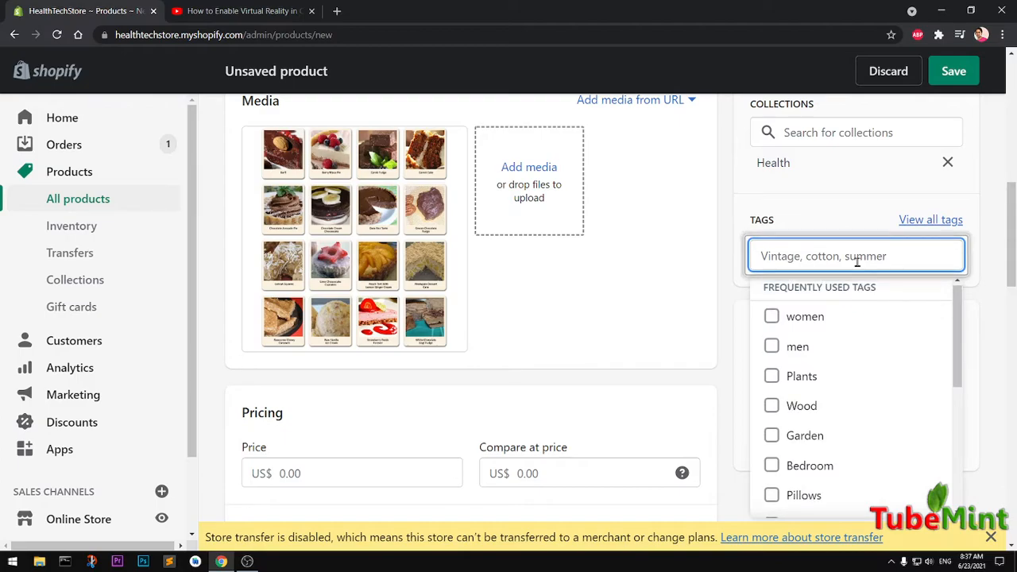
{"action": "type", "text": "Gel"}
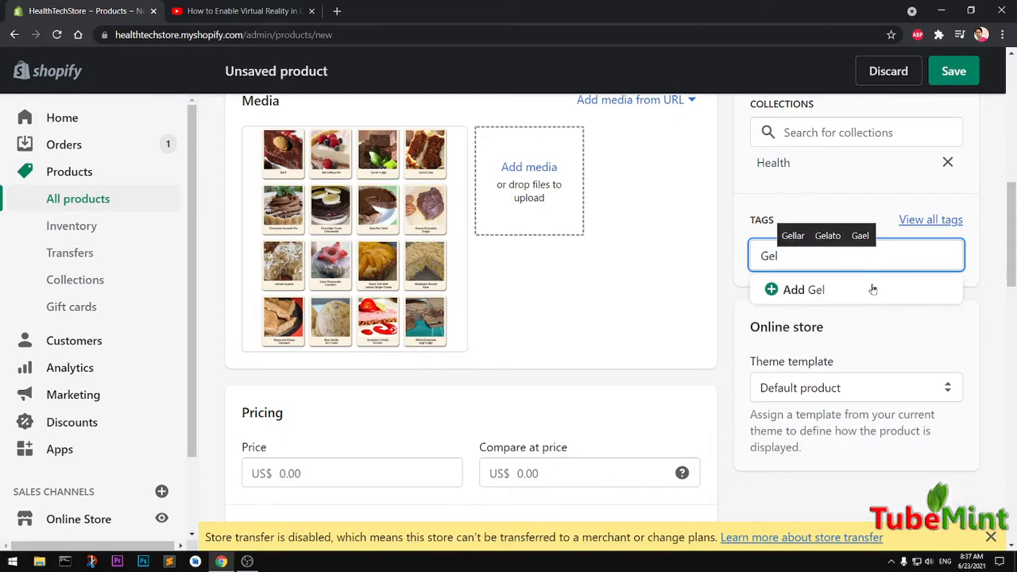
{"action": "left_click", "coordinate": [822, 291]}
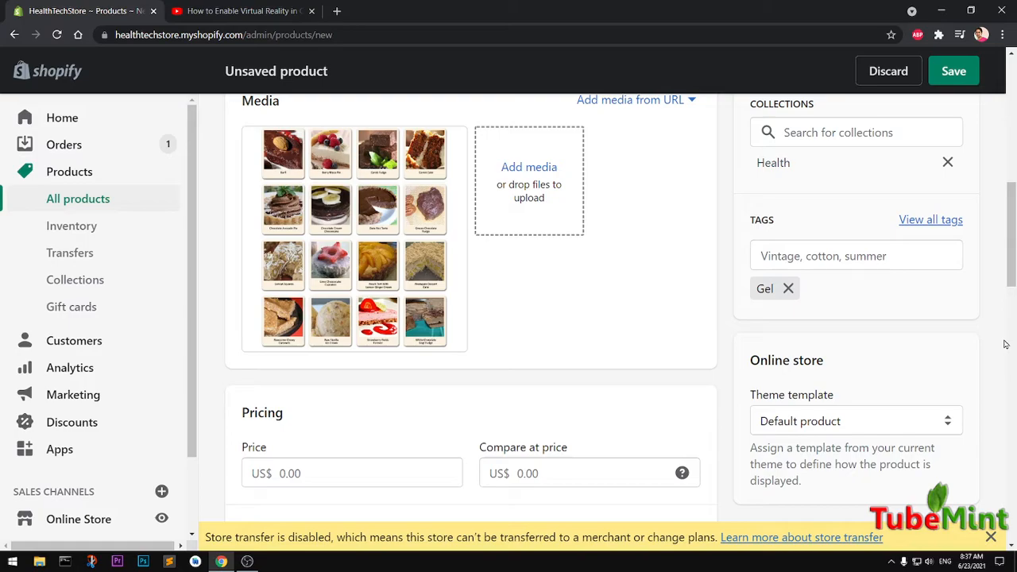
{"action": "left_click", "coordinate": [866, 429]}
{"action": "left_click", "coordinate": [904, 349]}
- Set the product's price to US$15 and its cost per item to US$8
{"action": "scroll", "coordinate": [1013, 288], "scroll_direction": "down", "scroll_amount": 3}
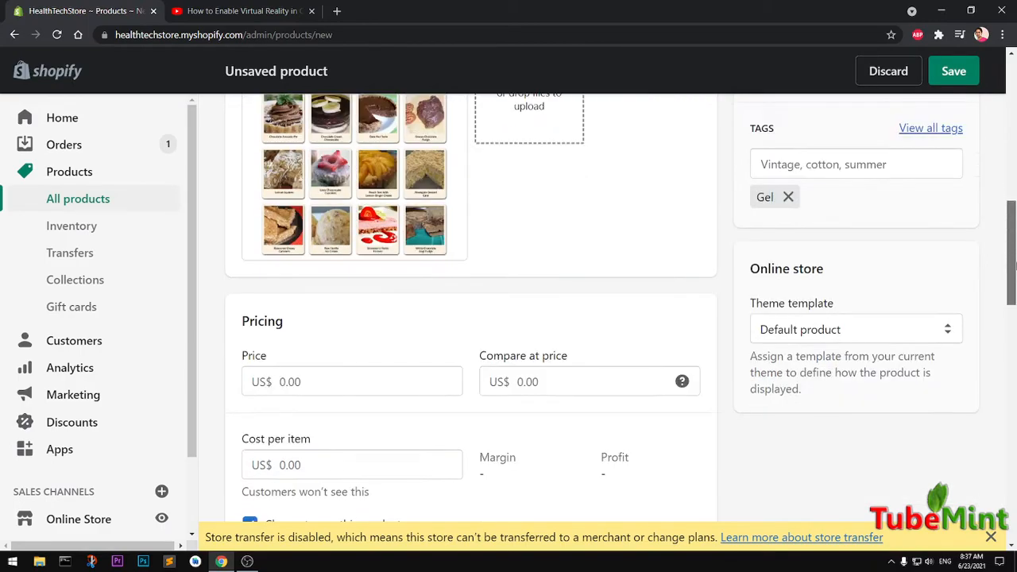
{"action": "scroll", "coordinate": [1014, 290], "scroll_direction": "down", "scroll_amount": 2}
{"action": "scroll", "coordinate": [1014, 283], "scroll_direction": "up", "scroll_amount": 3}
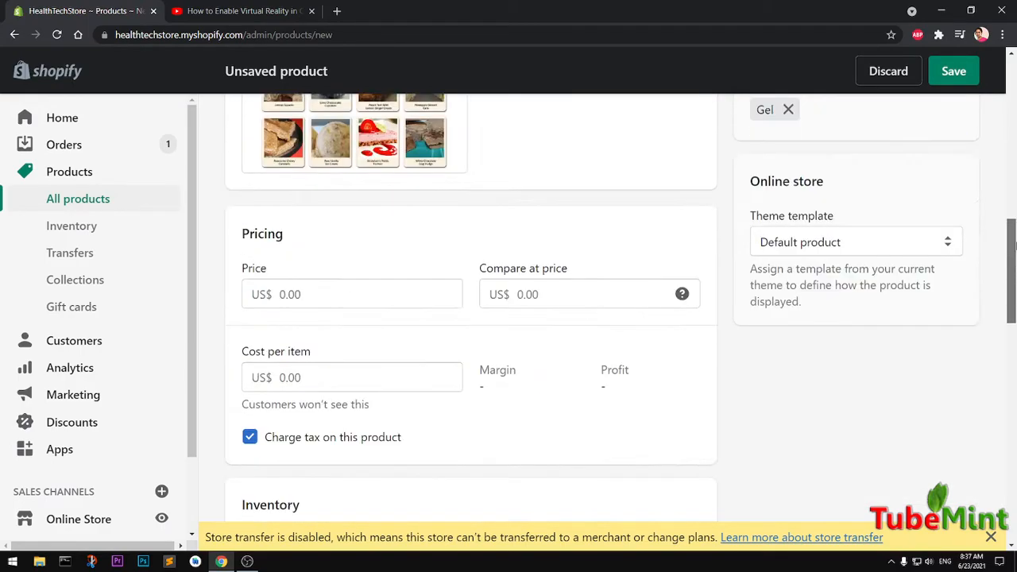
{"action": "left_click", "coordinate": [363, 374]}
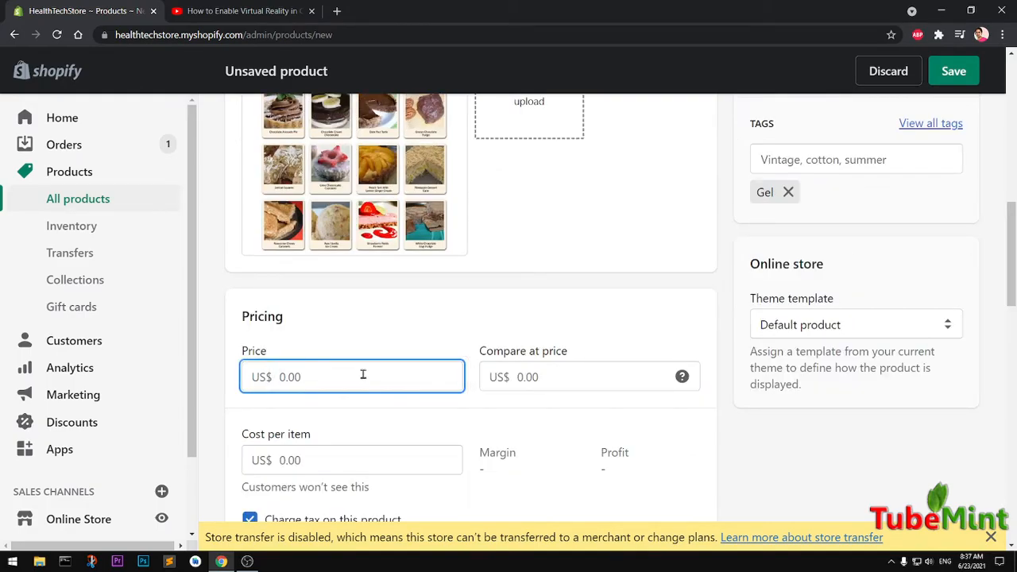
{"action": "type", "text": "15"}
{"action": "left_click", "coordinate": [343, 460]}
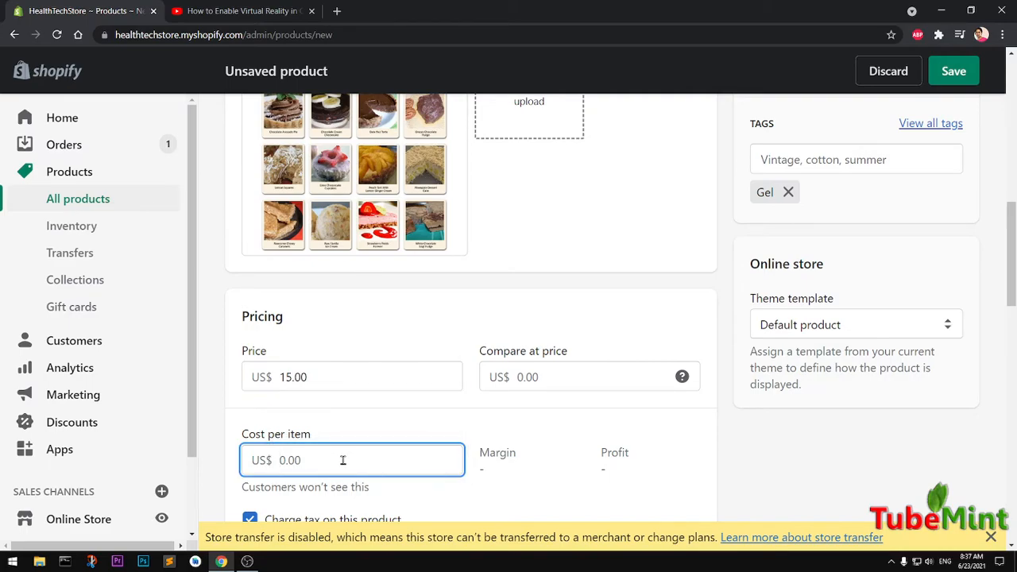
{"action": "type", "text": "8"}
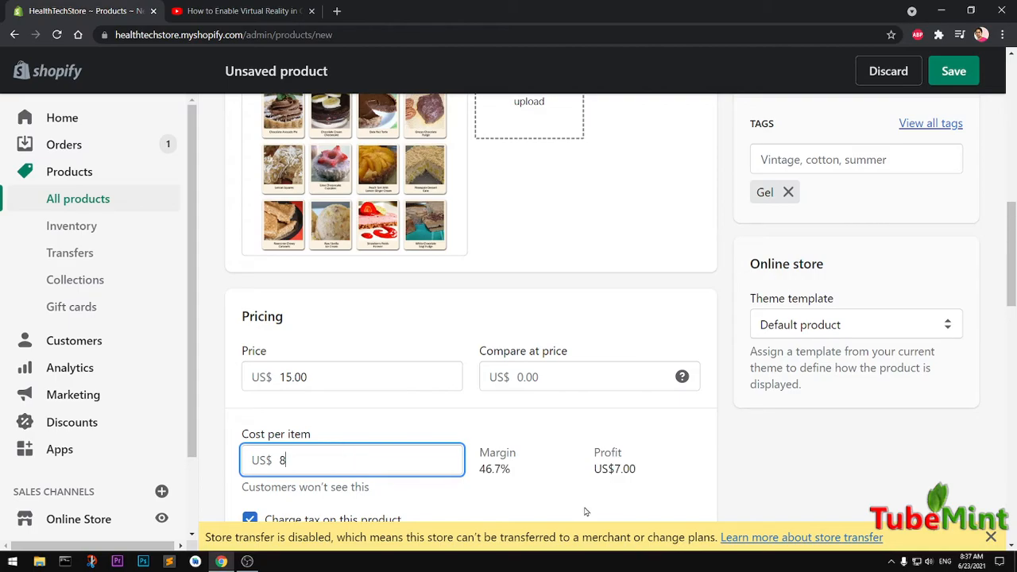
{"action": "scroll", "coordinate": [584, 512], "scroll_direction": "down", "scroll_amount": 1}
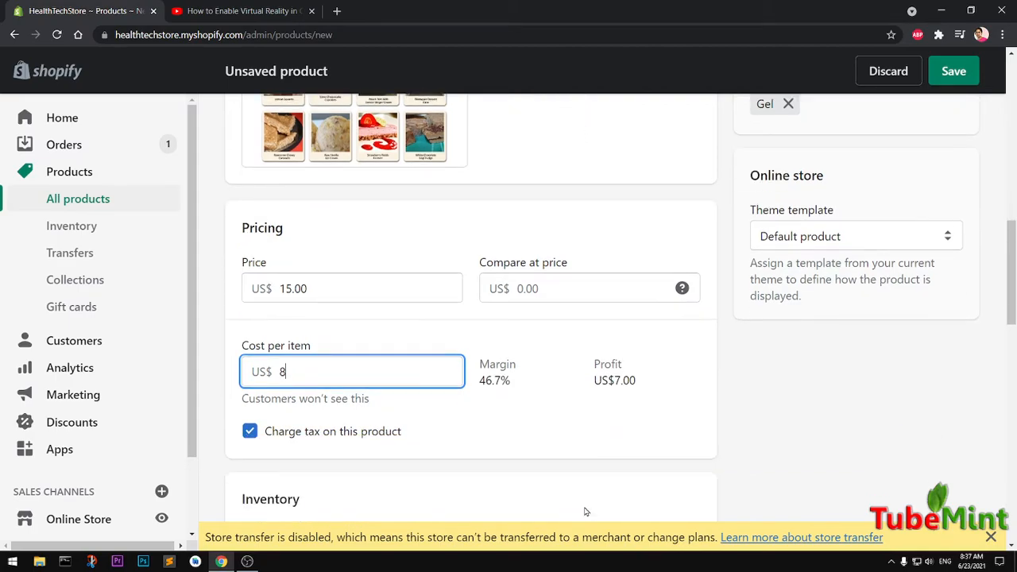
- Enter "GEL45845" as the product's SKU
{"action": "scroll", "coordinate": [585, 508], "scroll_direction": "down", "scroll_amount": 3}
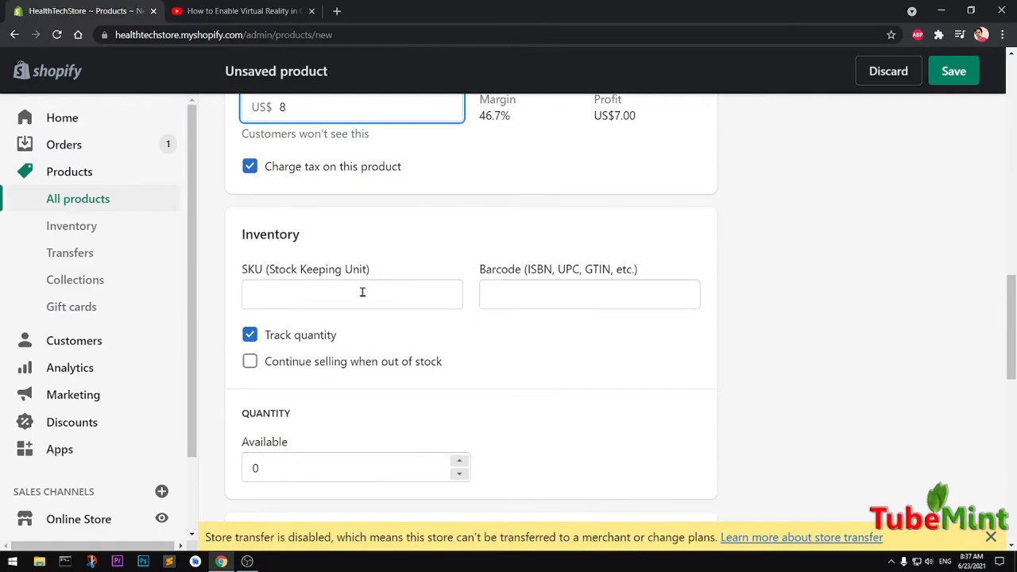
{"action": "left_click", "coordinate": [362, 292]}
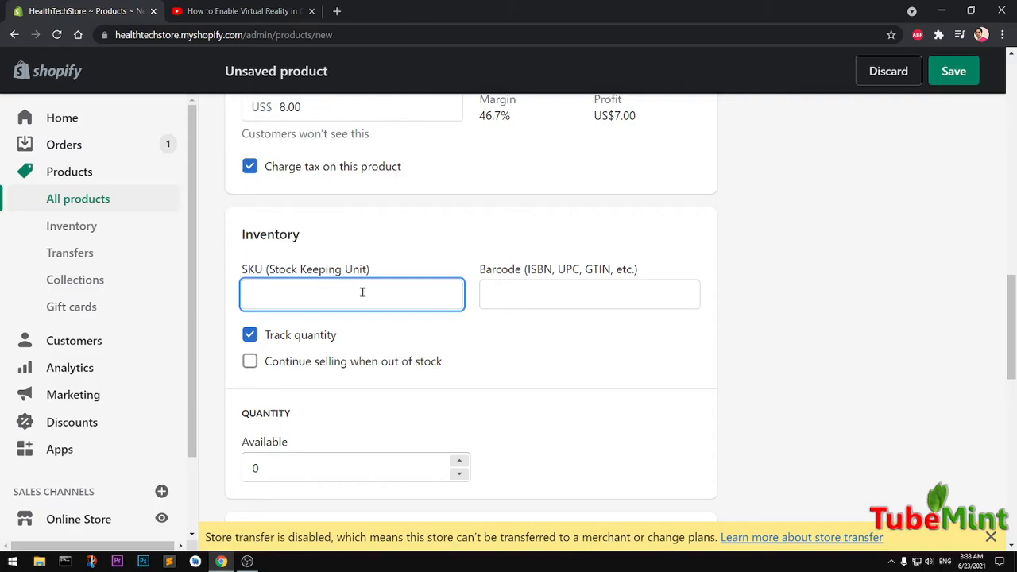
{"action": "type", "text": "Gel"}
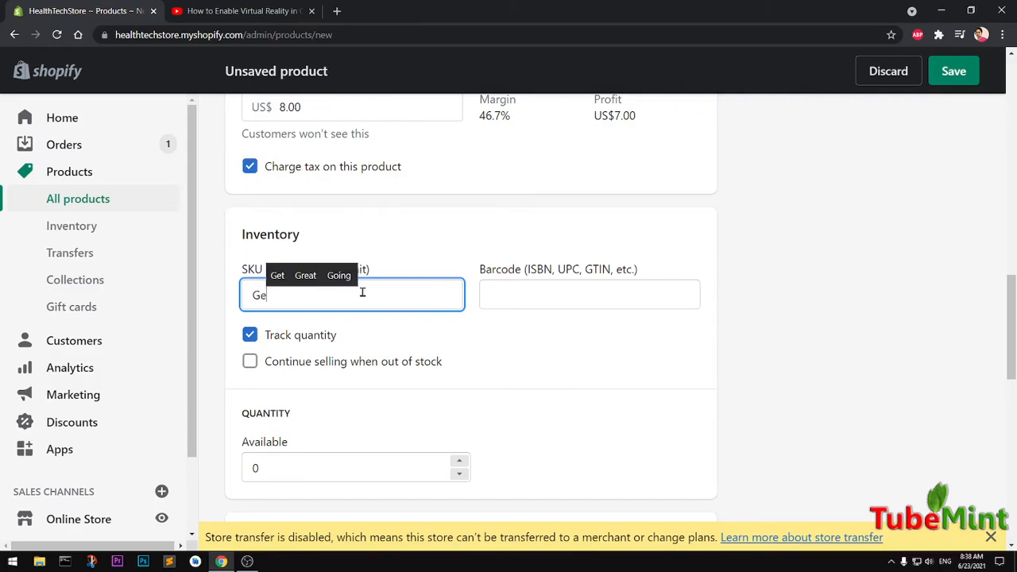
{"action": "key", "text": "BackSpace"}
{"action": "key", "text": "BackSpace"}
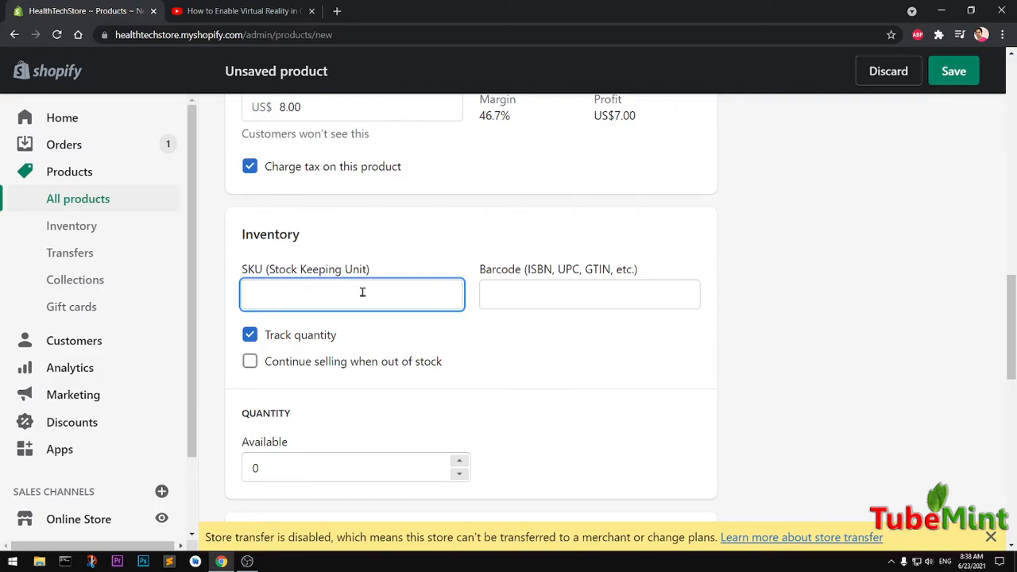
{"action": "type", "text": "GEL"}
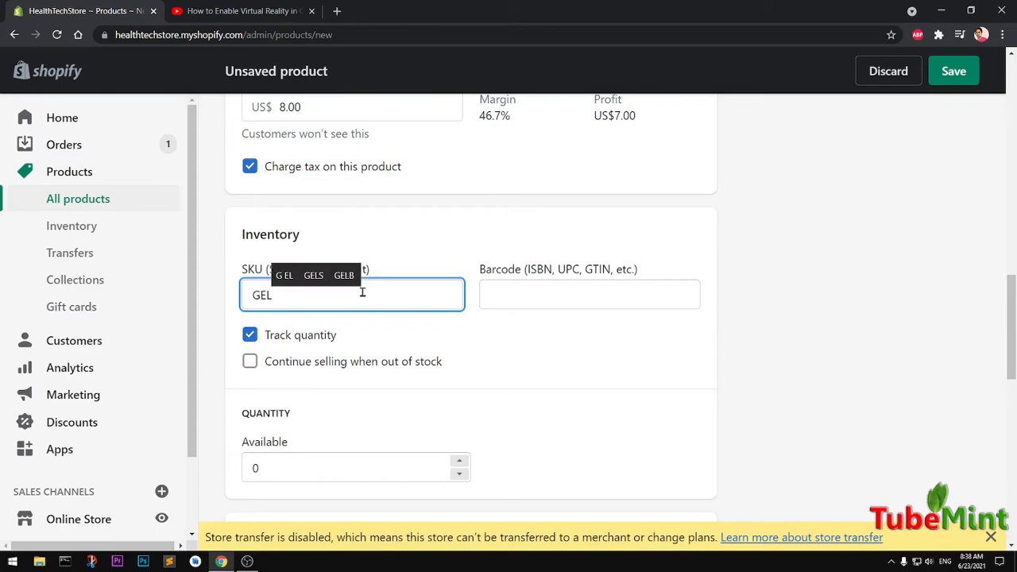
{"action": "type", "text": "45845"}
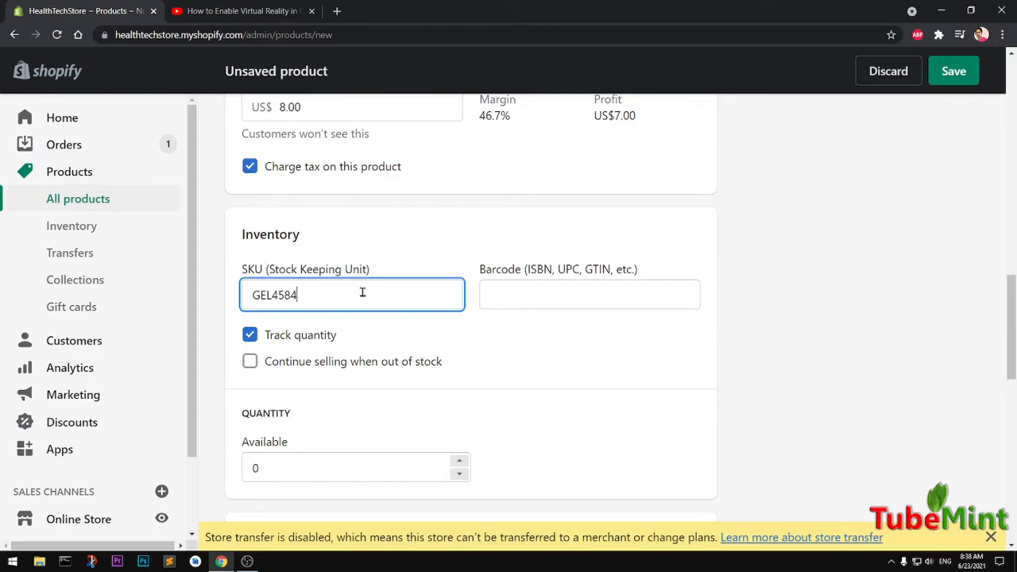
{"action": "double_click", "coordinate": [280, 294]}
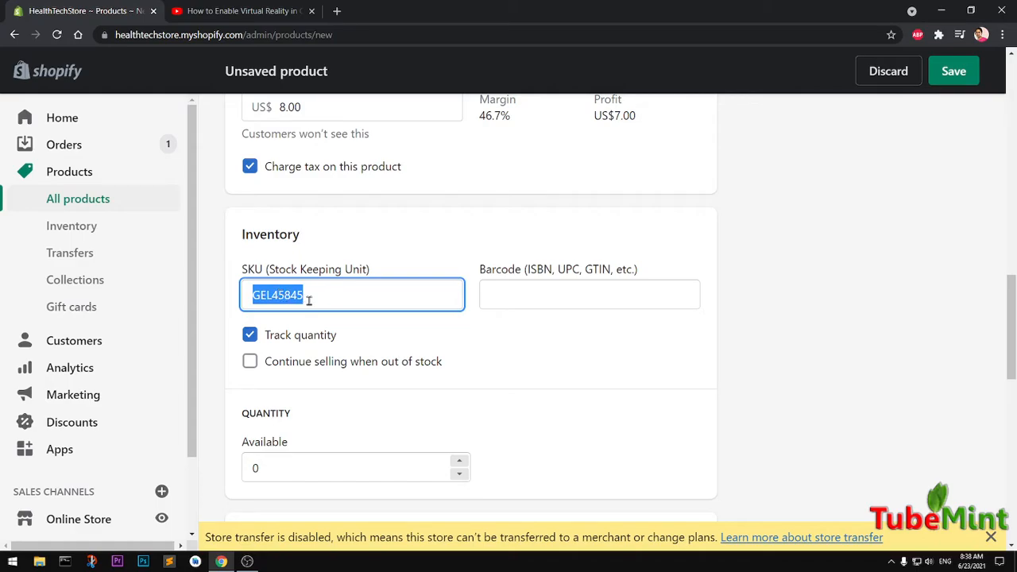
{"action": "left_click", "coordinate": [317, 294]}
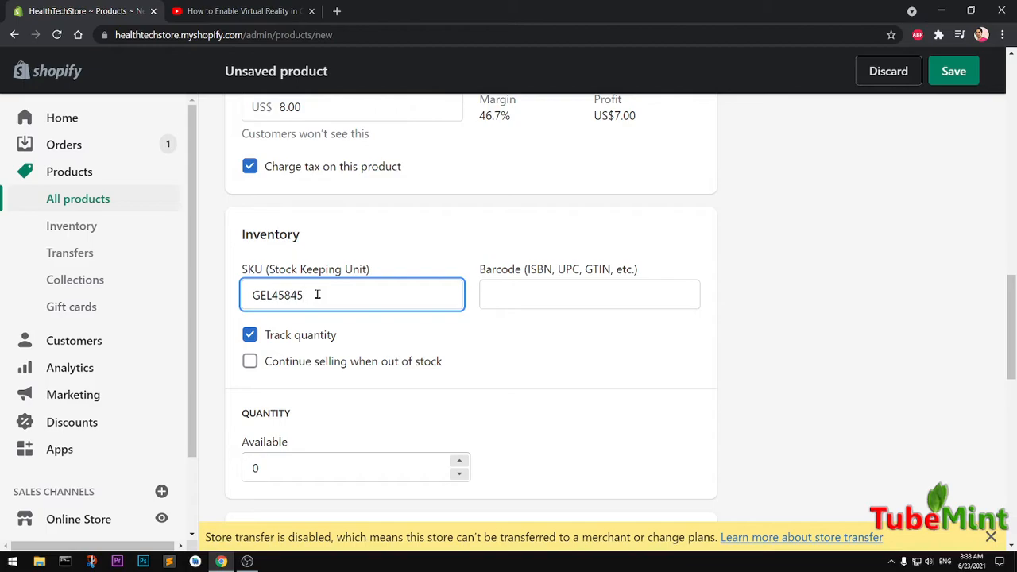
- Leave the barcode empty and set the product's available quantity to 50
{"action": "left_click", "coordinate": [597, 298]}
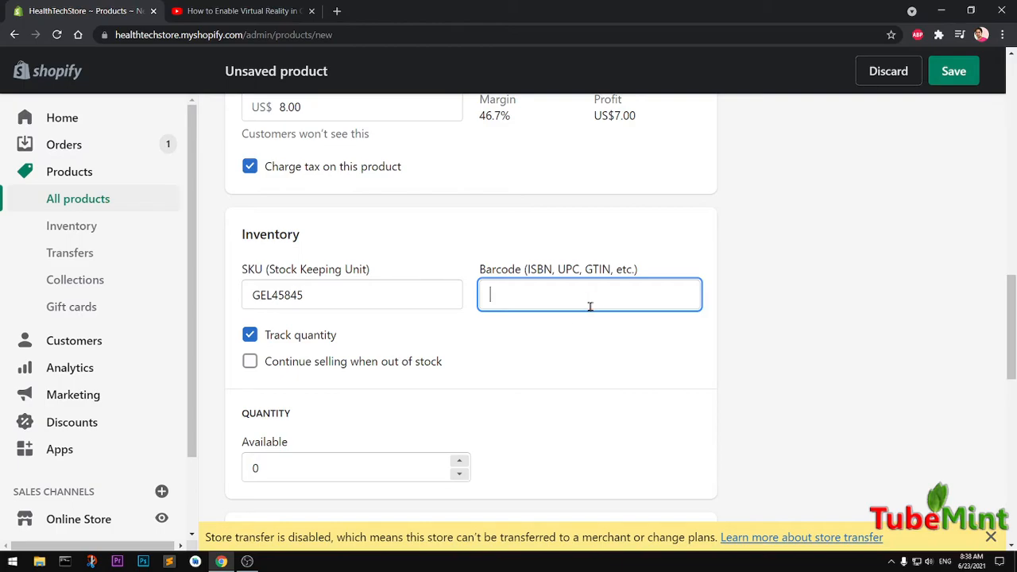
{"action": "scroll", "coordinate": [575, 387], "scroll_direction": "down", "scroll_amount": 2}
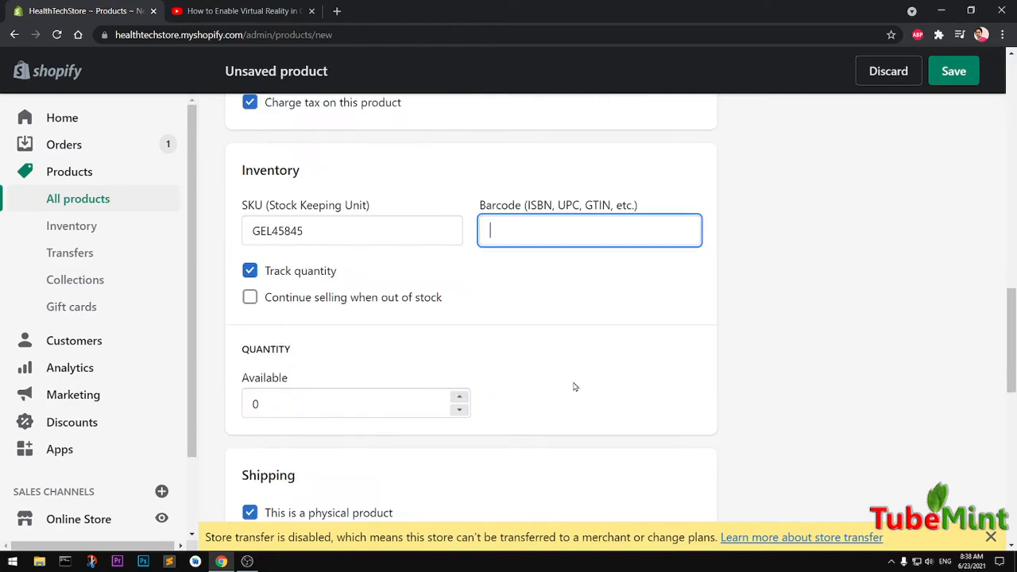
{"action": "left_click", "coordinate": [274, 336]}
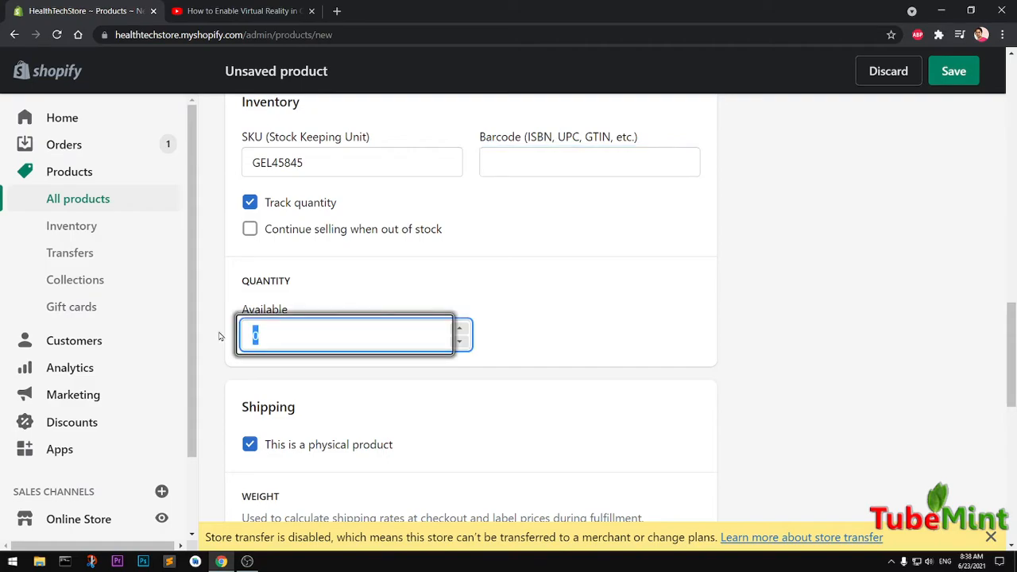
{"action": "type", "text": "50"}
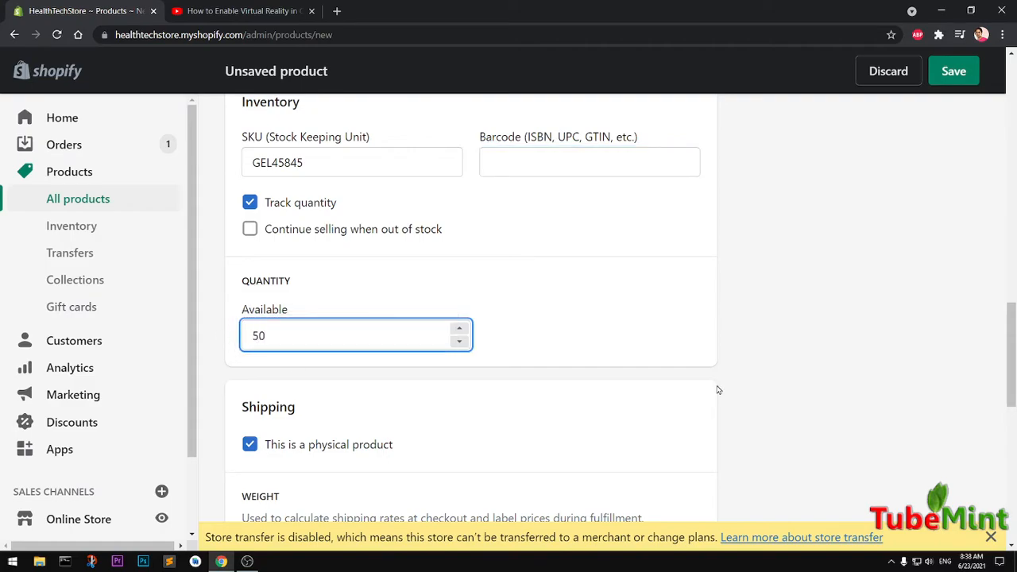
{"action": "left_click", "coordinate": [825, 377]}
- Set the product's shipping weight to 250 g
{"action": "scroll", "coordinate": [524, 445], "scroll_direction": "down", "scroll_amount": 3}
{"action": "left_click", "coordinate": [281, 399]}
{"action": "left_click_drag", "start_coordinate": [280, 400], "coordinate": [231, 400]}
{"action": "type", "text": "2"}
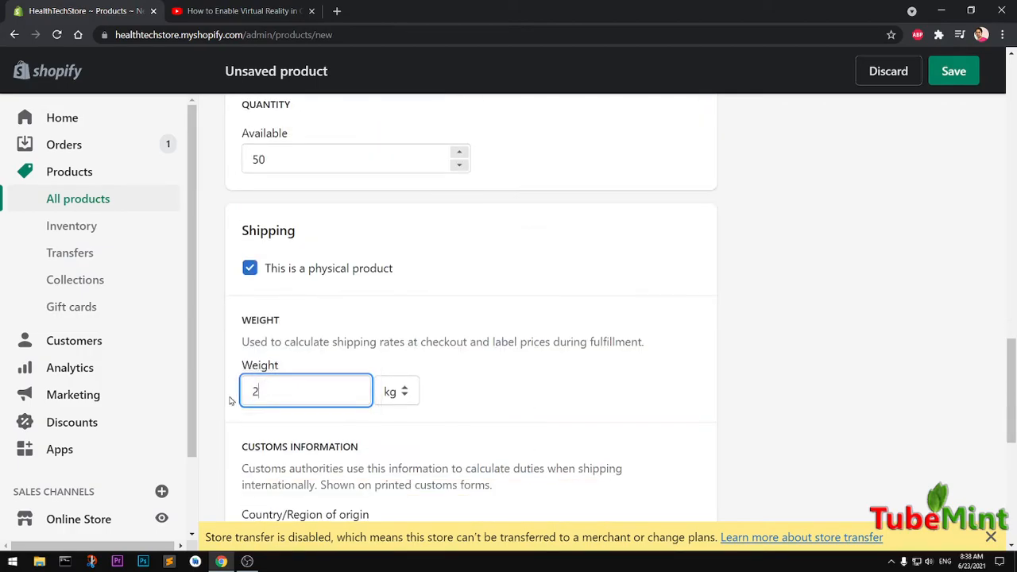
{"action": "type", "text": "50"}
{"action": "left_click", "coordinate": [397, 390]}
{"action": "left_click", "coordinate": [388, 458]}
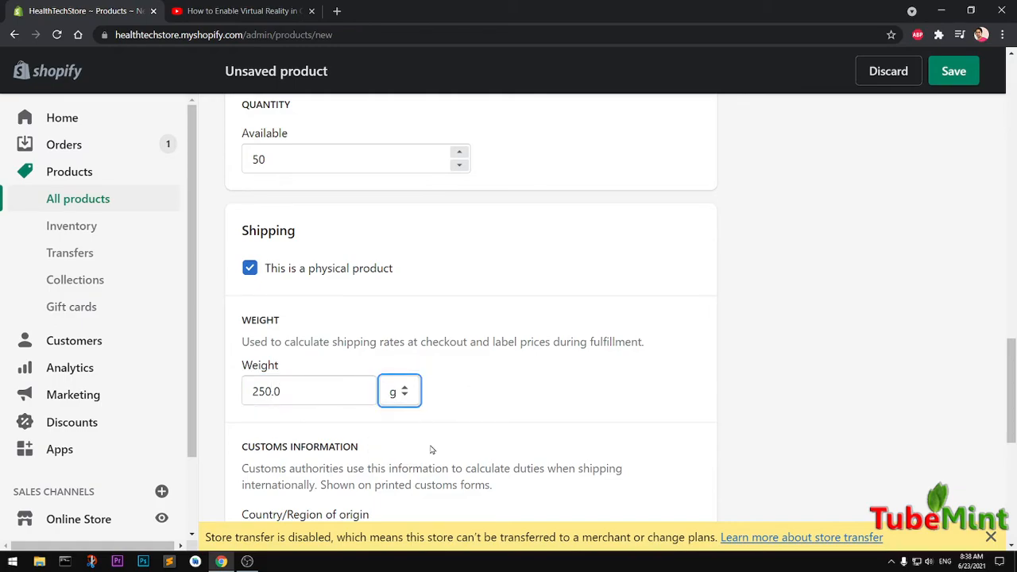
- Choose United States as the country of origin in the customs information
{"action": "scroll", "coordinate": [508, 400], "scroll_direction": "down", "scroll_amount": 1}
{"action": "scroll", "coordinate": [508, 401], "scroll_direction": "down", "scroll_amount": 1}
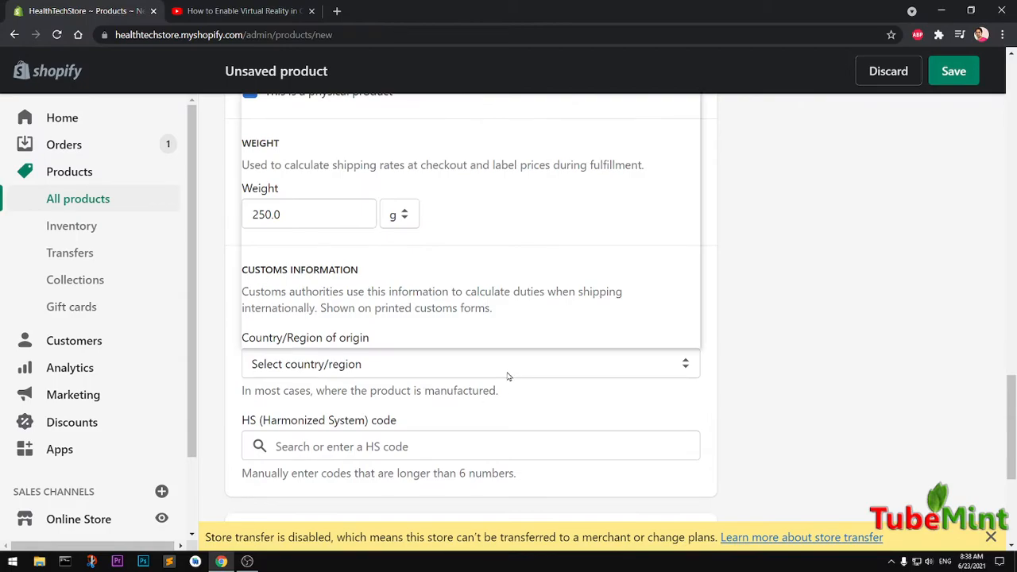
{"action": "left_click", "coordinate": [508, 375]}
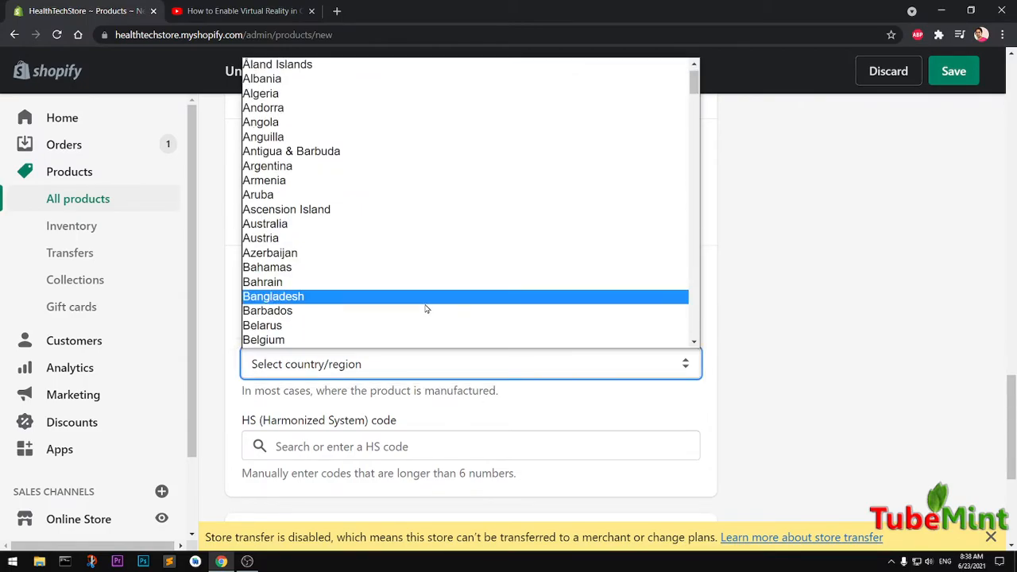
{"action": "scroll", "coordinate": [437, 331], "scroll_direction": "down", "scroll_amount": 20}
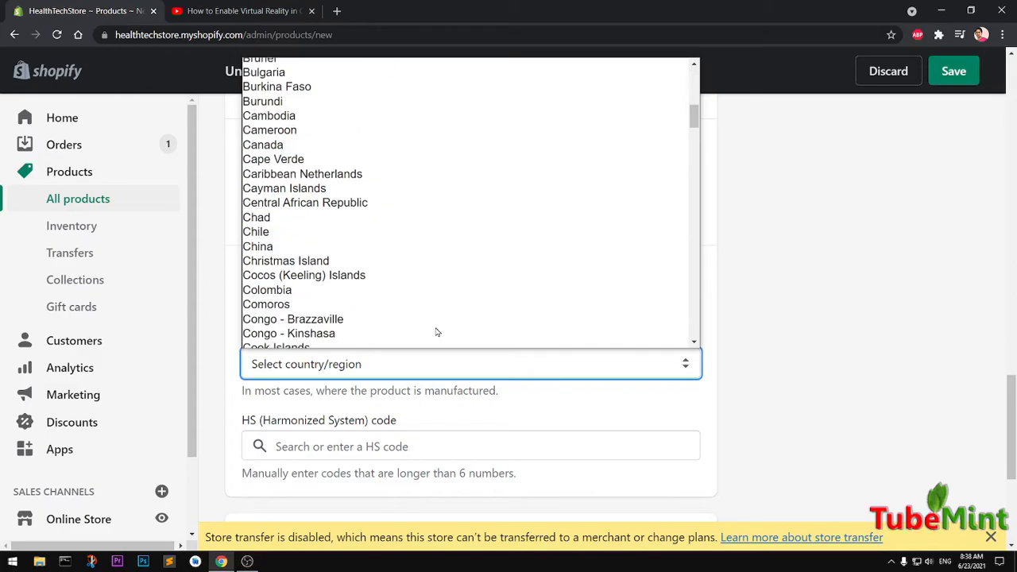
{"action": "scroll", "coordinate": [443, 332], "scroll_direction": "down", "scroll_amount": 15}
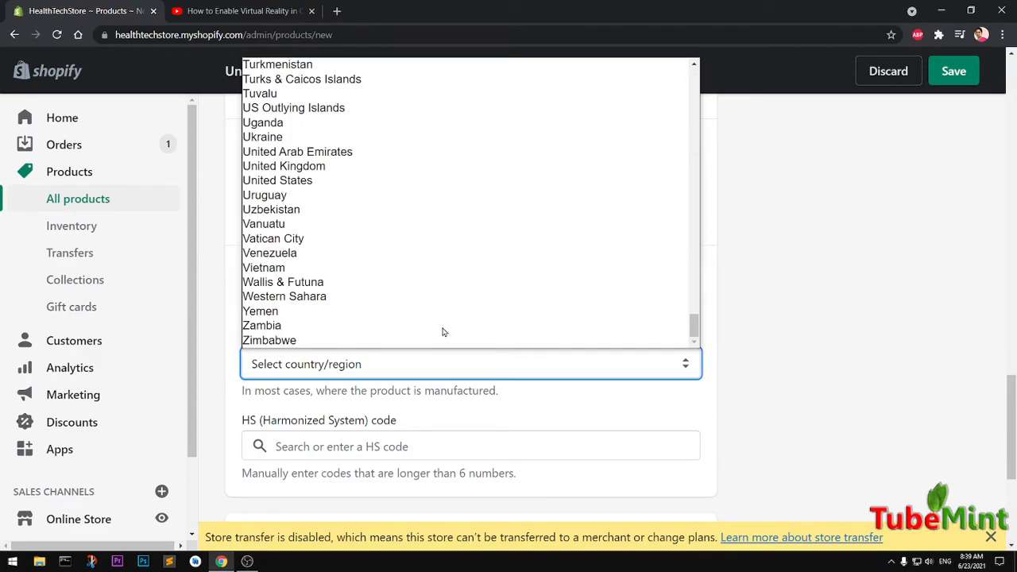
{"action": "left_click", "coordinate": [348, 180]}
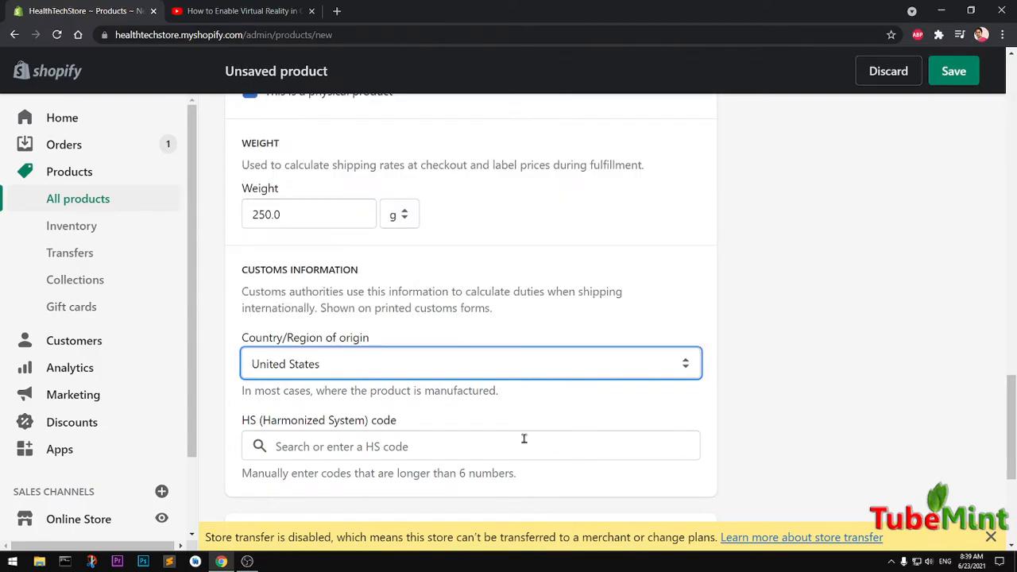
- Search the HS codes for "CA", look through the suggested codes and clear the search
{"action": "left_click", "coordinate": [350, 448]}
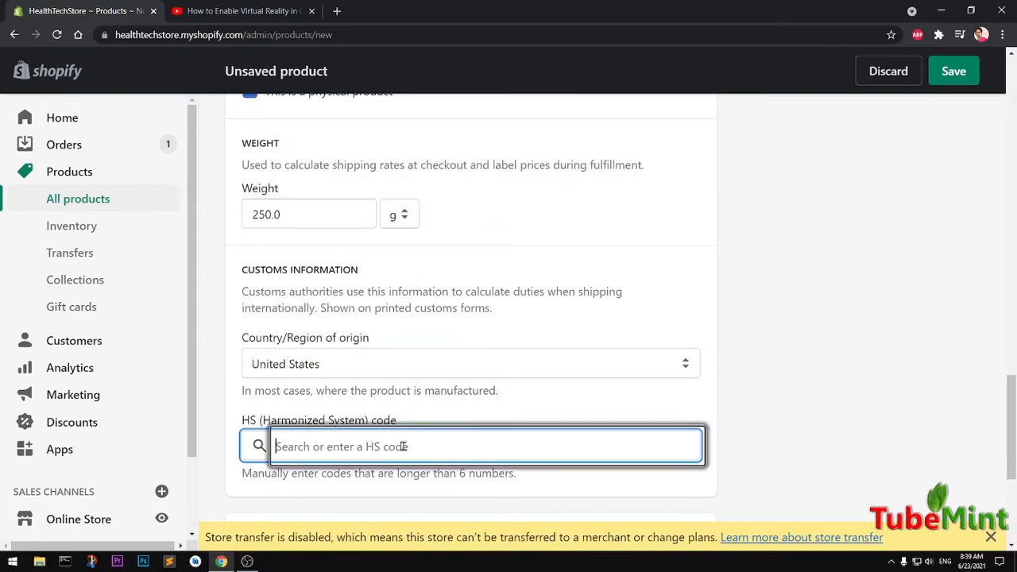
{"action": "type", "text": "C"}
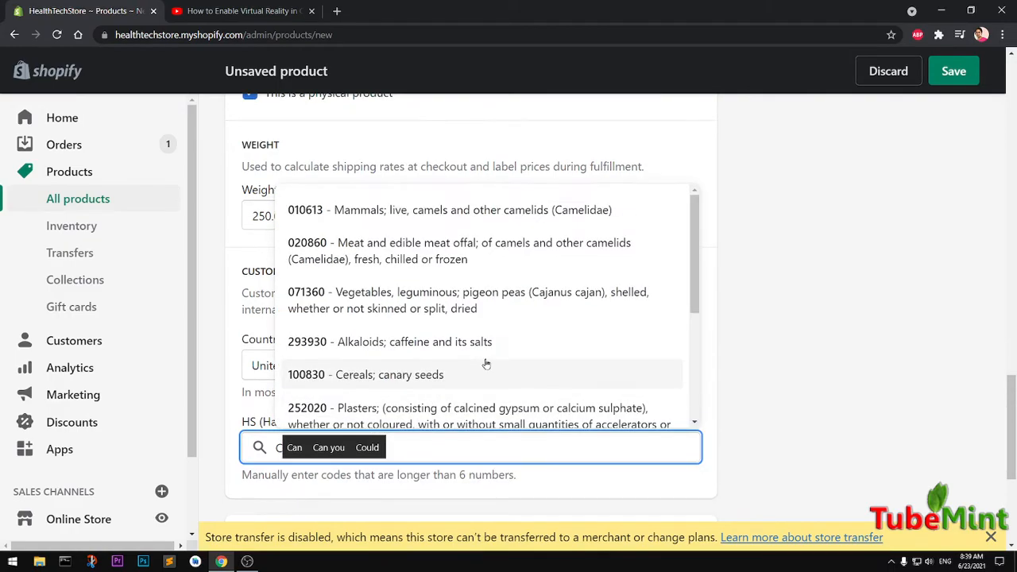
{"action": "scroll", "coordinate": [483, 363], "scroll_direction": "up", "scroll_amount": 5}
{"action": "scroll", "coordinate": [665, 441], "scroll_direction": "down", "scroll_amount": 6}
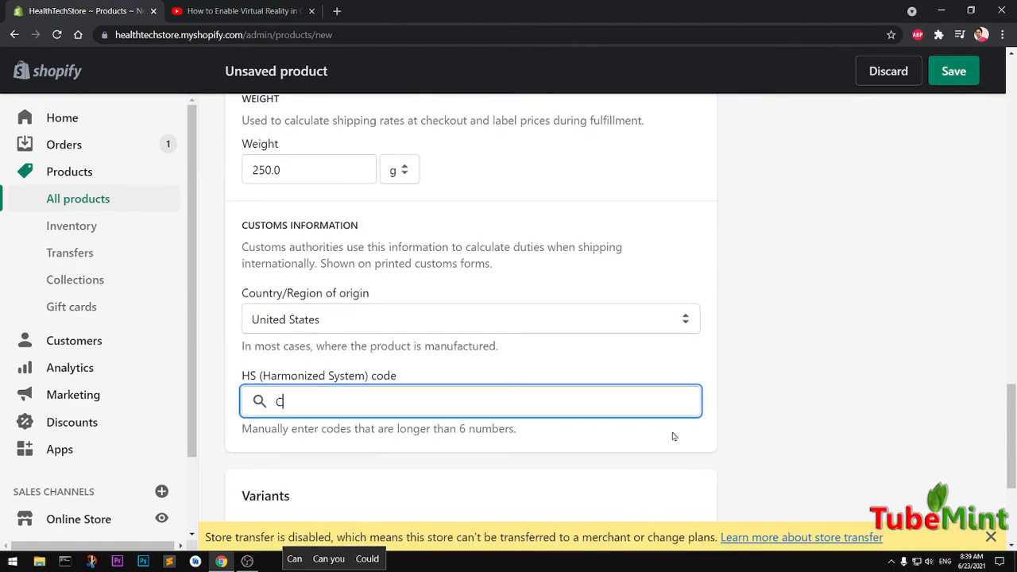
{"action": "type", "text": "A"}
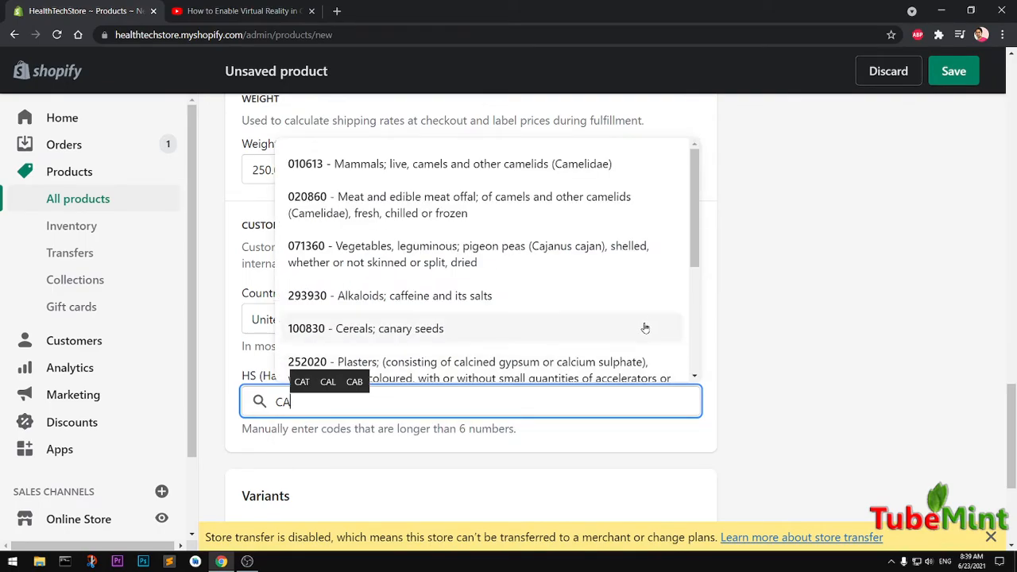
{"action": "scroll", "coordinate": [645, 328], "scroll_direction": "down", "scroll_amount": 3}
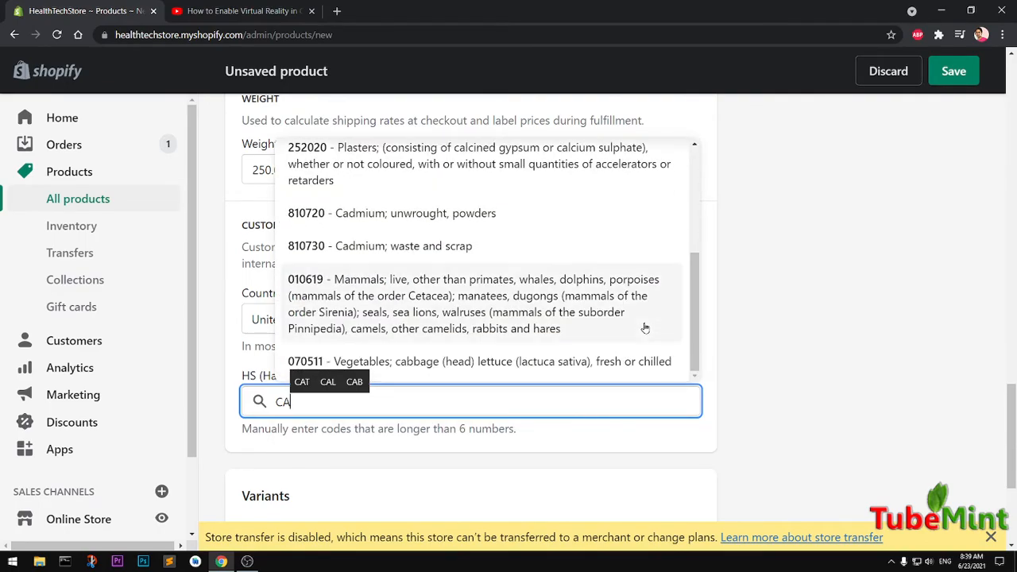
{"action": "scroll", "coordinate": [645, 328], "scroll_direction": "down", "scroll_amount": 5}
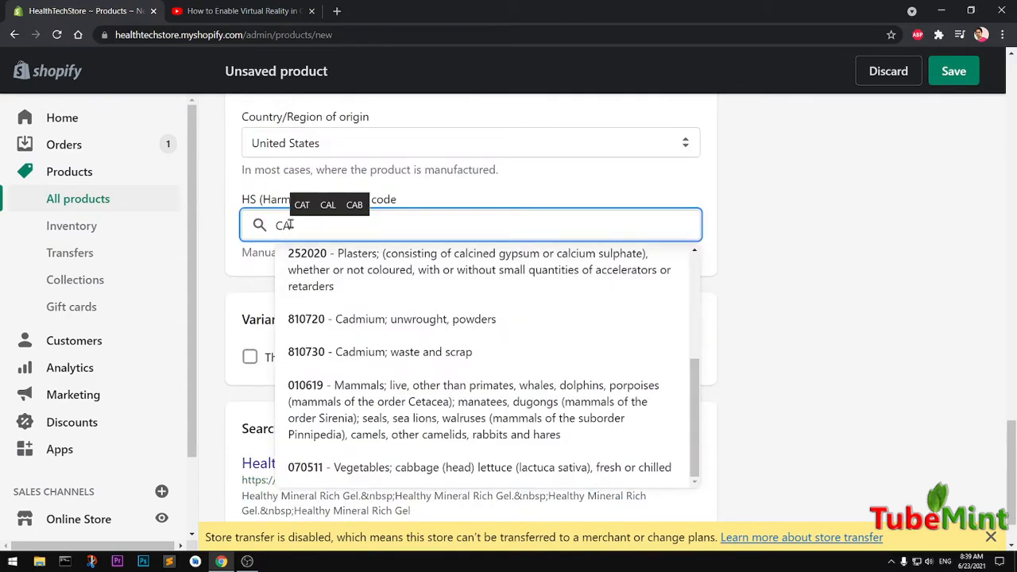
{"action": "double_click", "coordinate": [280, 226]}
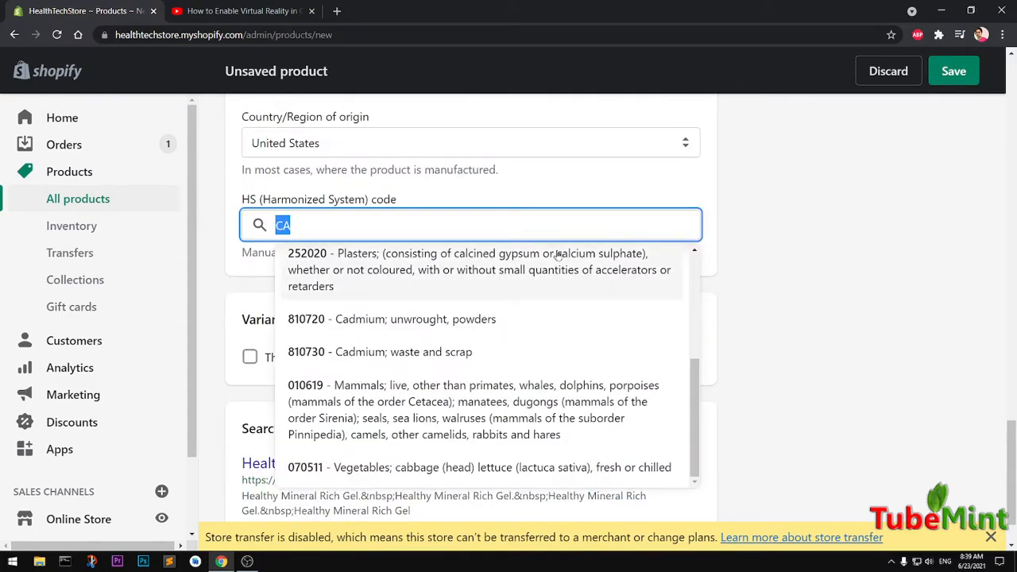
{"action": "key", "text": "BackSpace"}
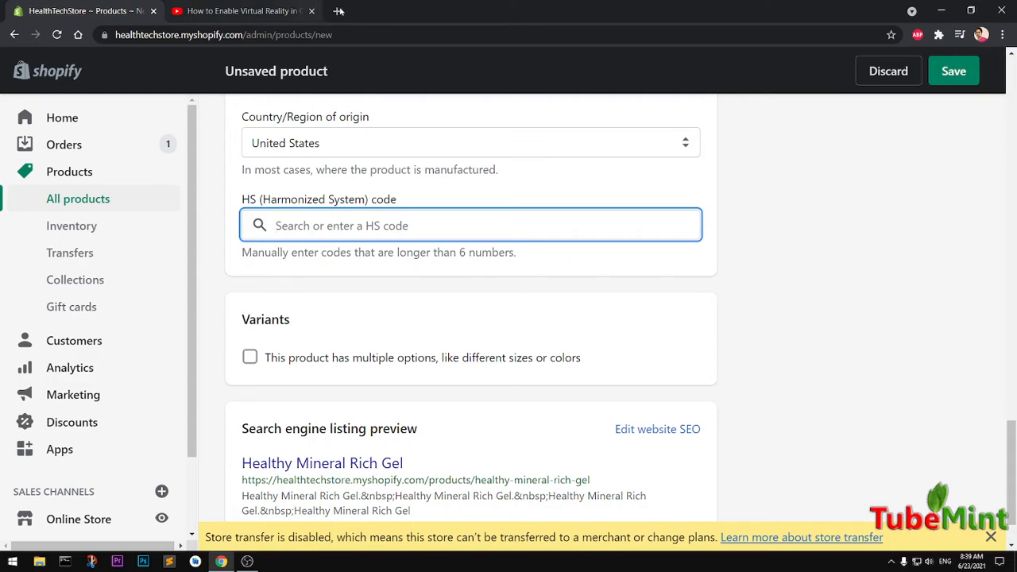
{"action": "key", "text": "ctrl+t"}
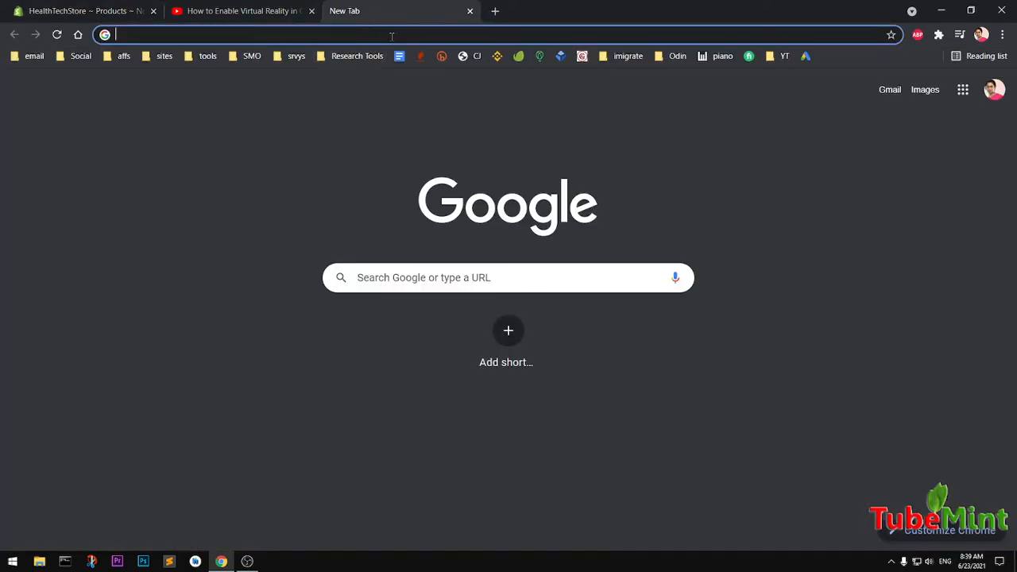
{"action": "left_click", "coordinate": [108, 8]}
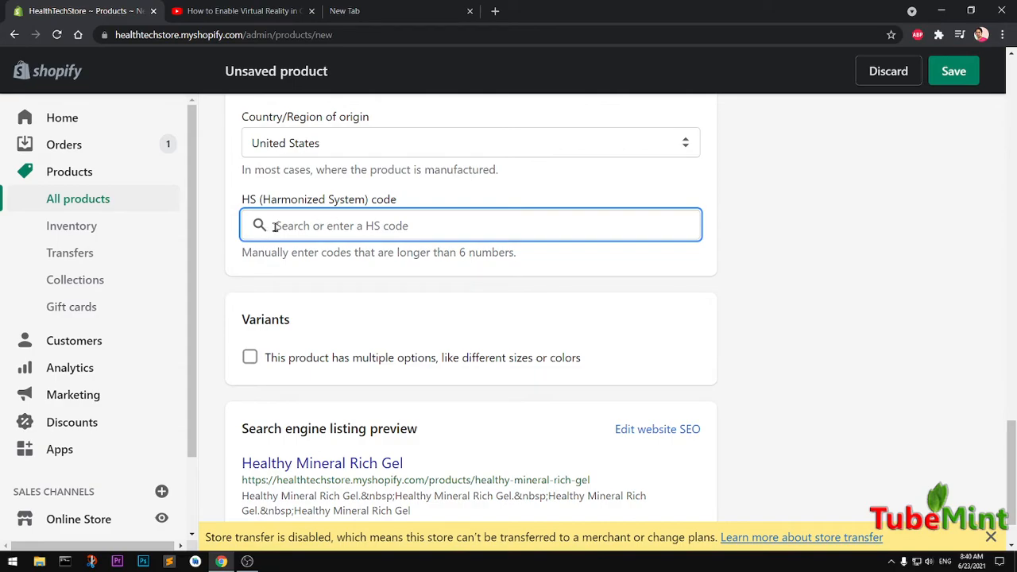
- Search the HS codes for "C" and assign code 070511 for cabbage lettuce vegetables to the product
{"action": "type", "text": "C"}
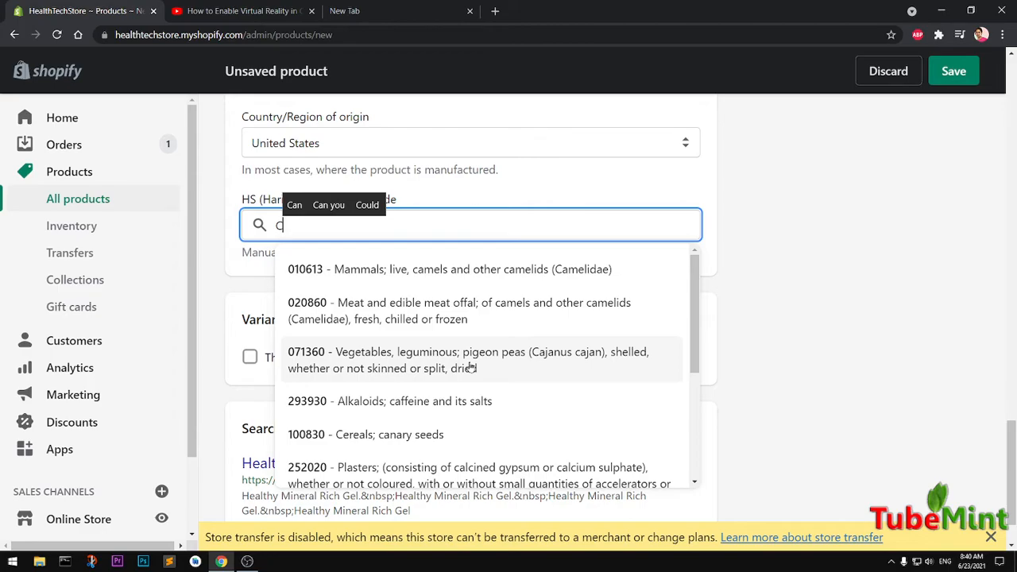
{"action": "scroll", "coordinate": [463, 386], "scroll_direction": "down", "scroll_amount": 3}
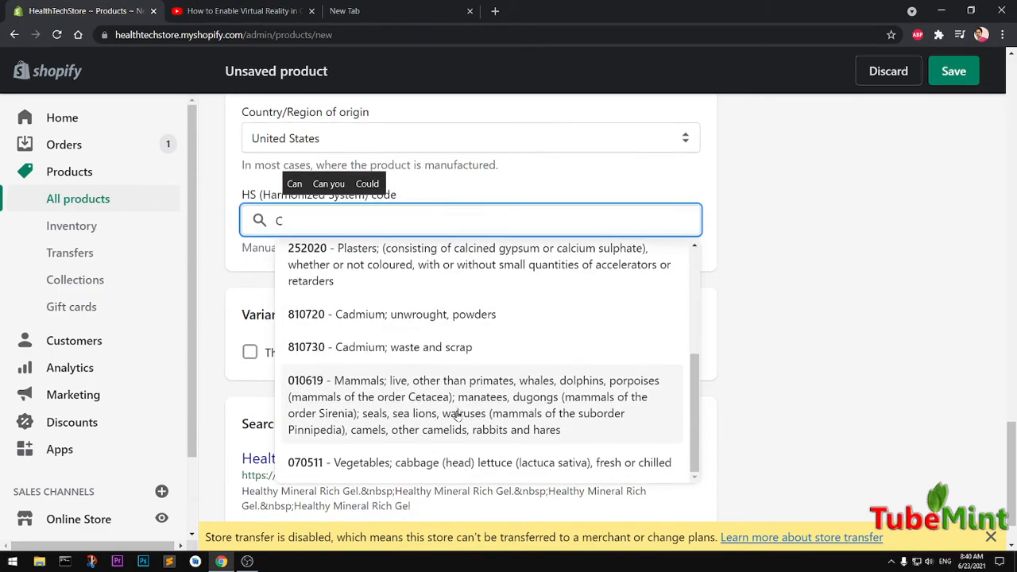
{"action": "scroll", "coordinate": [459, 415], "scroll_direction": "down", "scroll_amount": 2}
{"action": "left_click", "coordinate": [445, 402]}
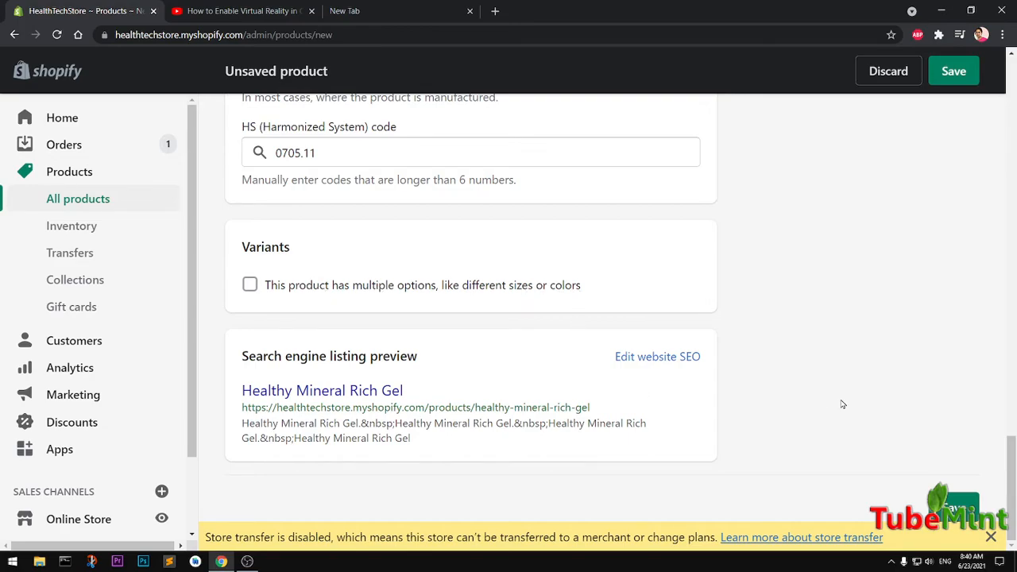
{"action": "scroll", "coordinate": [856, 339], "scroll_direction": "up", "scroll_amount": 1}
{"action": "scroll", "coordinate": [855, 339], "scroll_direction": "up", "scroll_amount": 10}
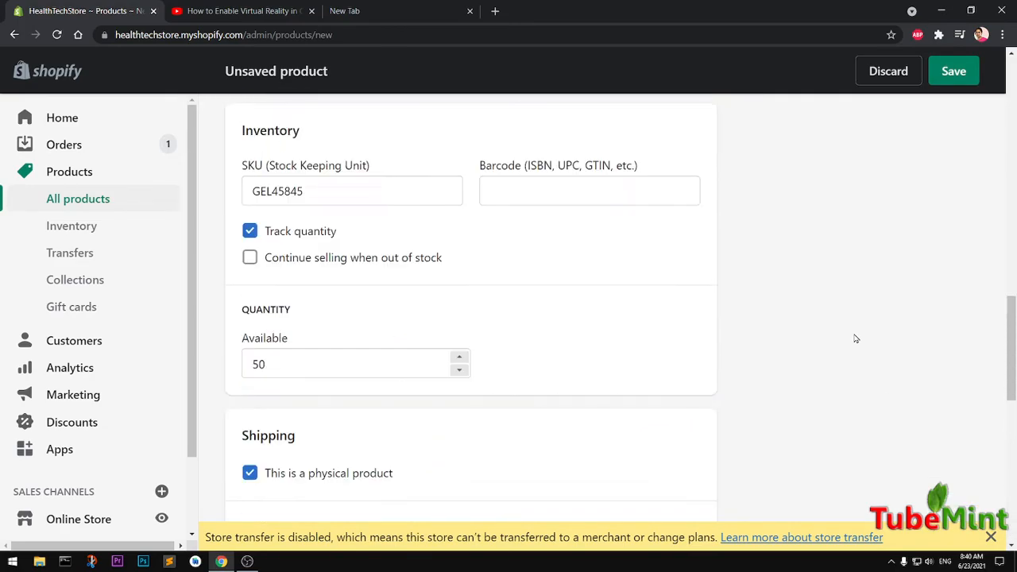
{"action": "scroll", "coordinate": [856, 338], "scroll_direction": "up", "scroll_amount": 10}
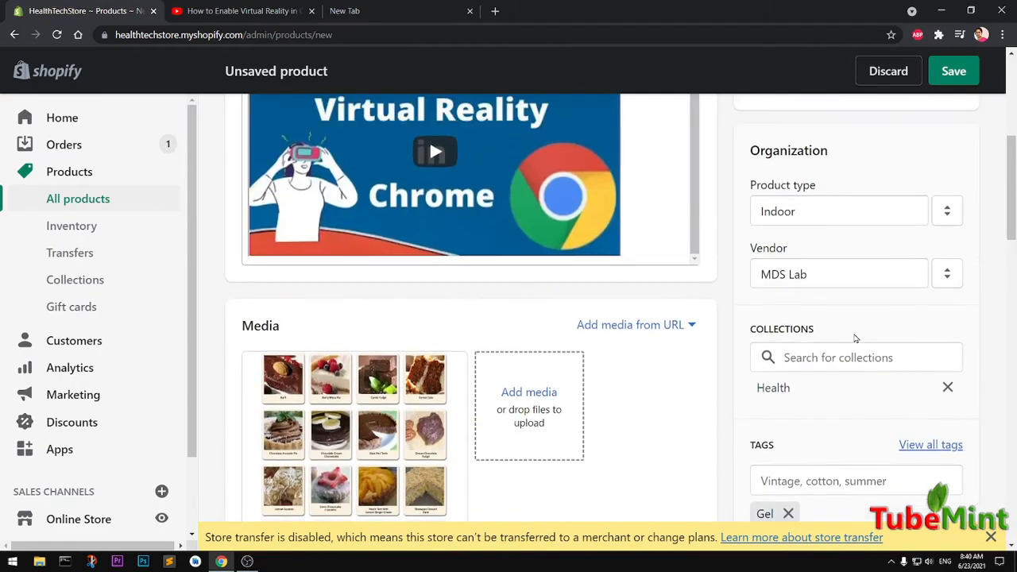
{"action": "scroll", "coordinate": [855, 339], "scroll_direction": "up", "scroll_amount": 2}
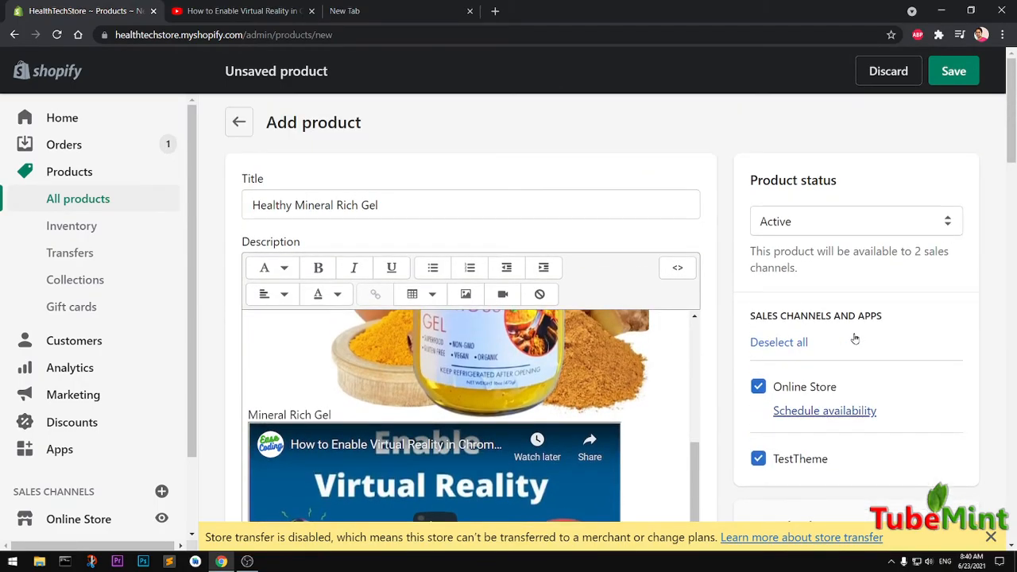
- Look over the unsaved product form, open its search engine listing for editing, and check the page title, description and URL handle
{"action": "scroll", "coordinate": [504, 401], "scroll_direction": "up", "scroll_amount": 5}
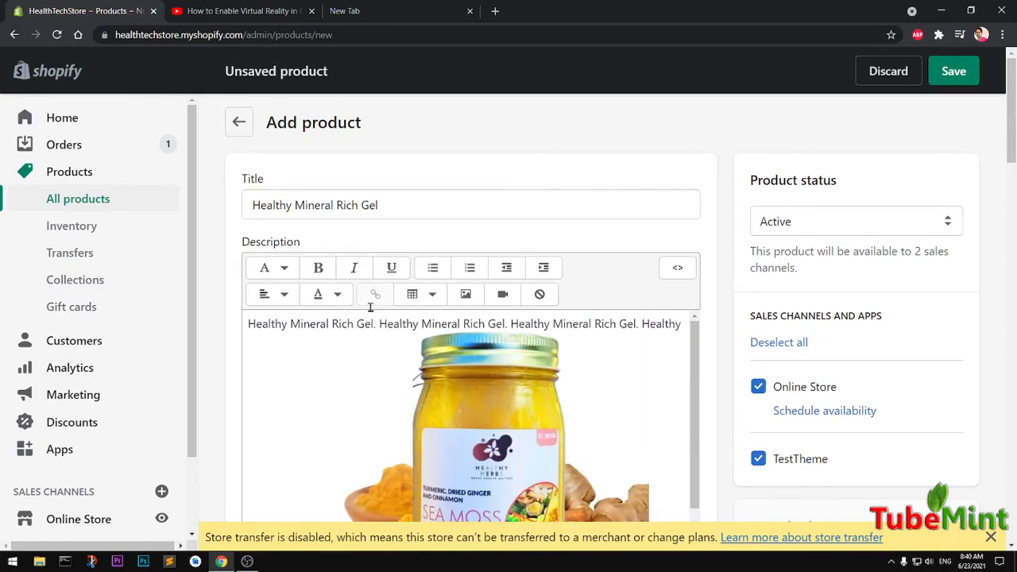
{"action": "scroll", "coordinate": [616, 368], "scroll_direction": "down", "scroll_amount": 1}
{"action": "scroll", "coordinate": [615, 369], "scroll_direction": "down", "scroll_amount": 3}
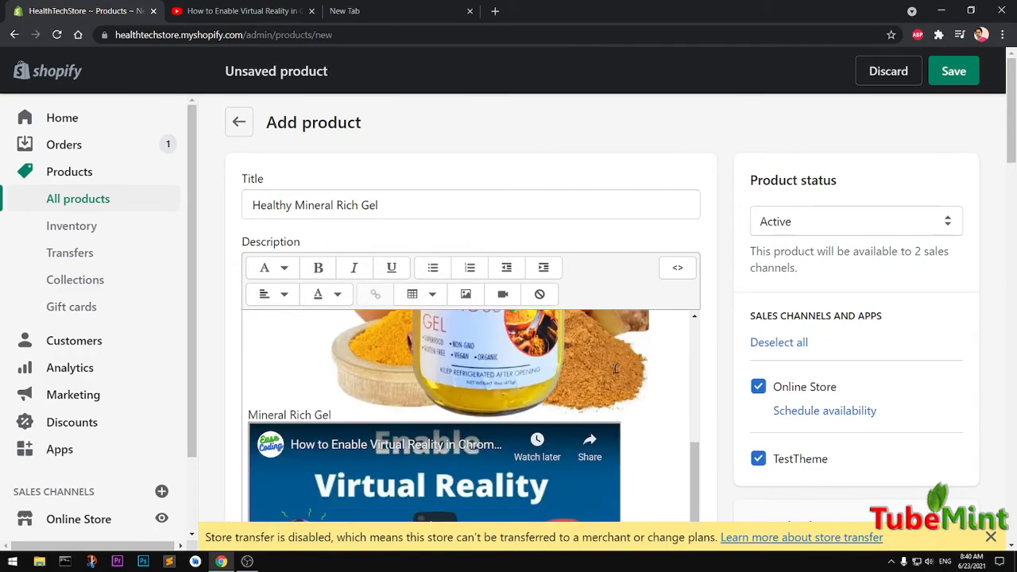
{"action": "scroll", "coordinate": [615, 368], "scroll_direction": "down", "scroll_amount": 10}
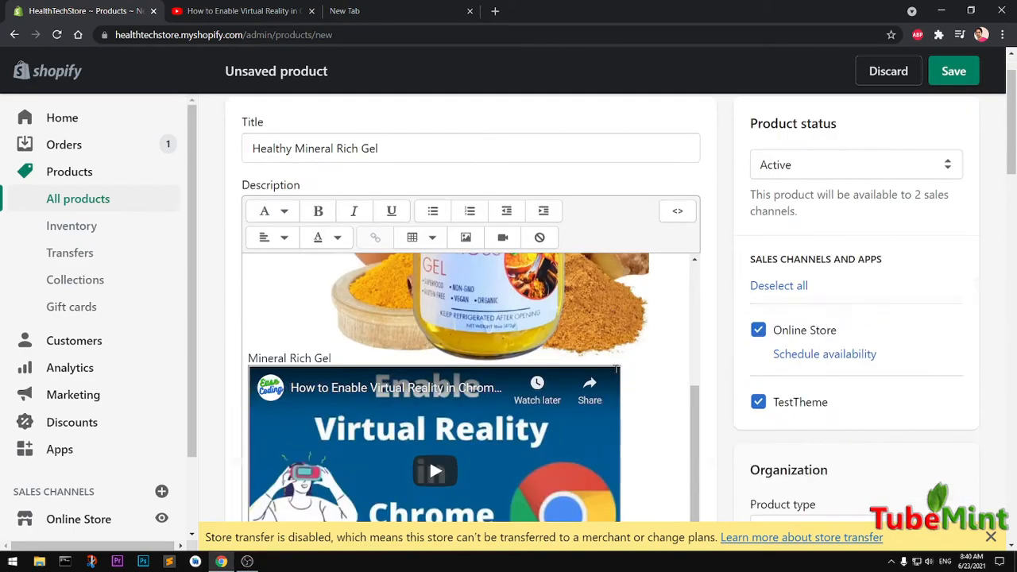
{"action": "scroll", "coordinate": [635, 371], "scroll_direction": "down", "scroll_amount": 8}
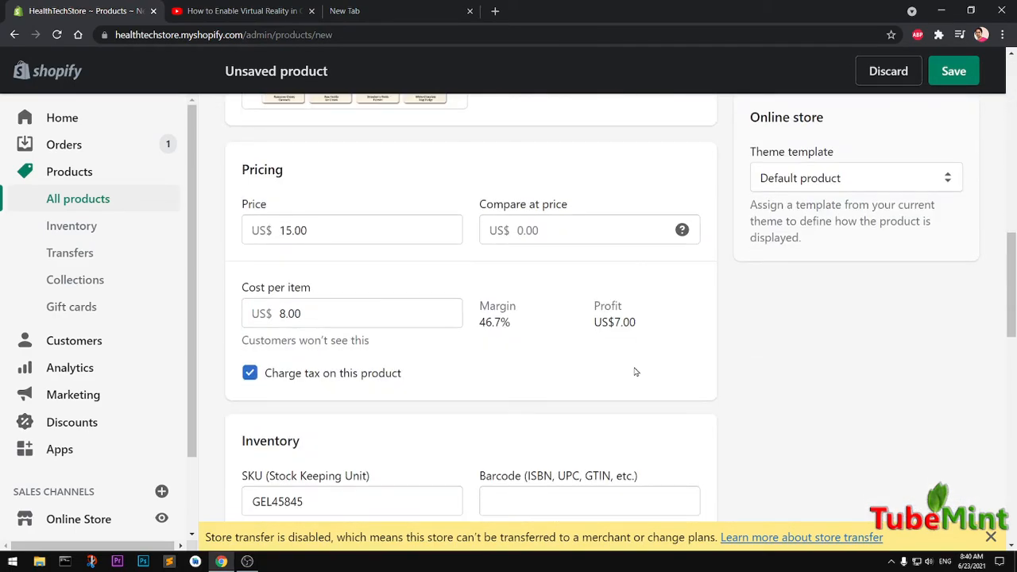
{"action": "scroll", "coordinate": [636, 374], "scroll_direction": "down", "scroll_amount": 5}
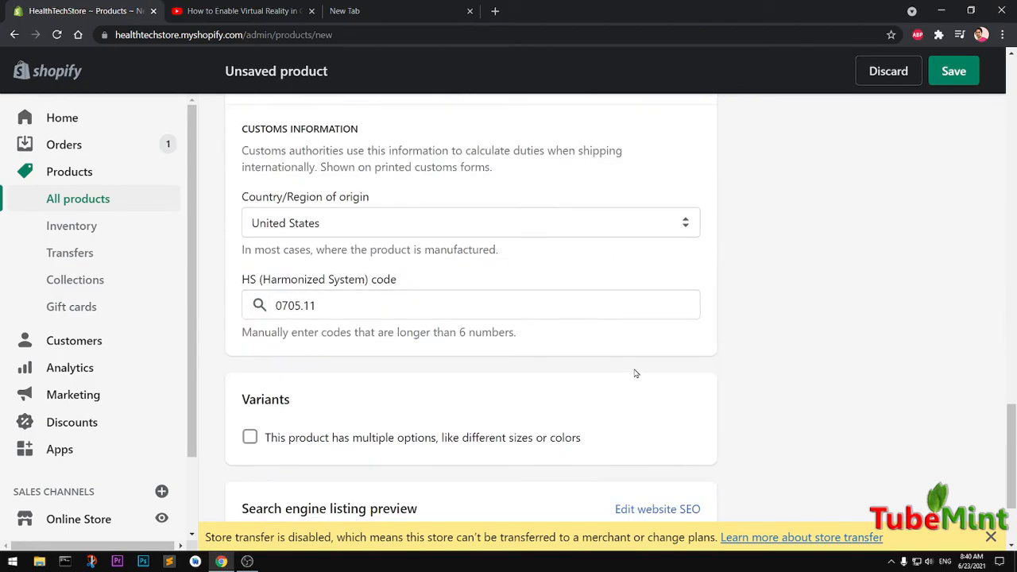
{"action": "left_click", "coordinate": [672, 359]}
{"action": "scroll", "coordinate": [691, 367], "scroll_direction": "down", "scroll_amount": 2}
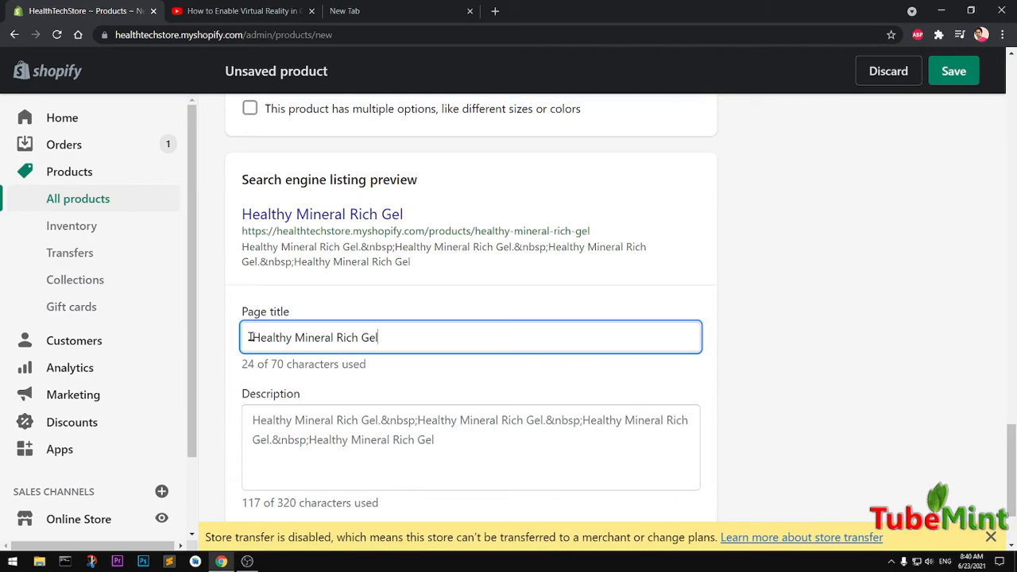
{"action": "left_click_drag", "start_coordinate": [248, 337], "coordinate": [443, 336]}
{"action": "left_click", "coordinate": [445, 337]}
{"action": "left_click", "coordinate": [588, 438]}
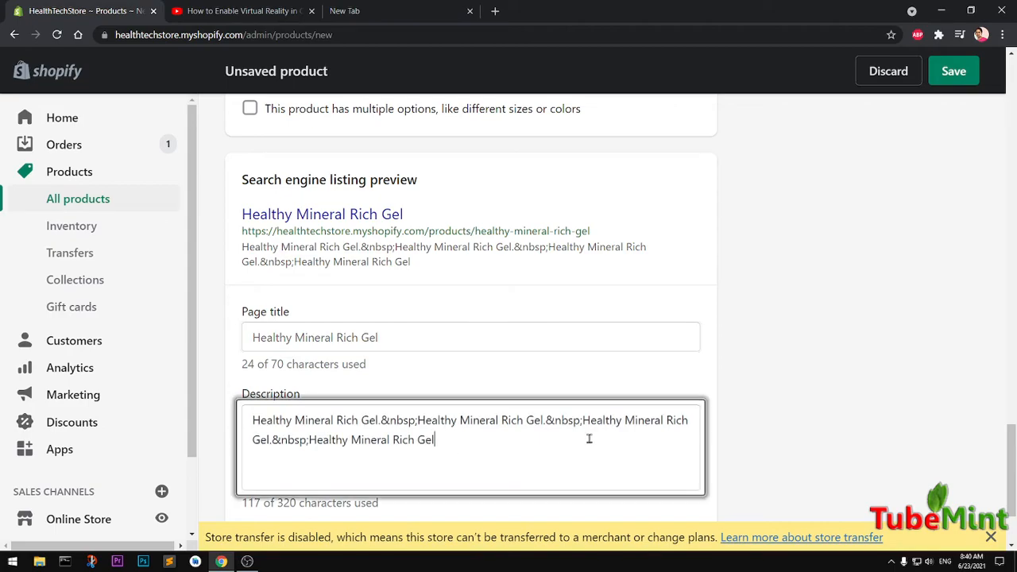
{"action": "scroll", "coordinate": [590, 436], "scroll_direction": "down", "scroll_amount": 2}
{"action": "left_click", "coordinate": [530, 432]}
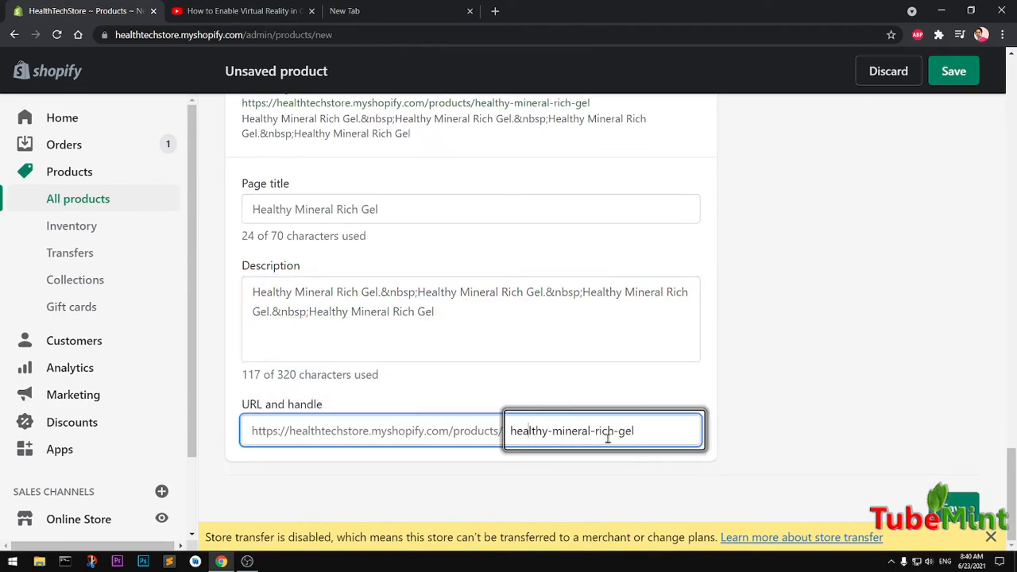
{"action": "left_click", "coordinate": [649, 432]}
- Upload dr sebi book.png as an additional image in the product's media and save the product
{"action": "scroll", "coordinate": [590, 374], "scroll_direction": "up", "scroll_amount": 15}
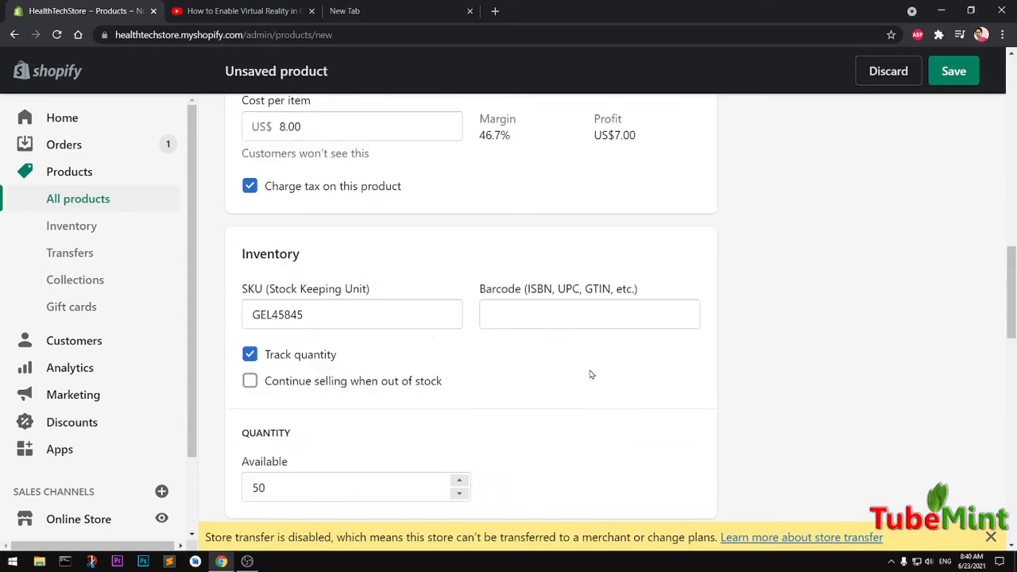
{"action": "scroll", "coordinate": [590, 374], "scroll_direction": "up", "scroll_amount": 7}
{"action": "scroll", "coordinate": [575, 467], "scroll_direction": "down", "scroll_amount": 2}
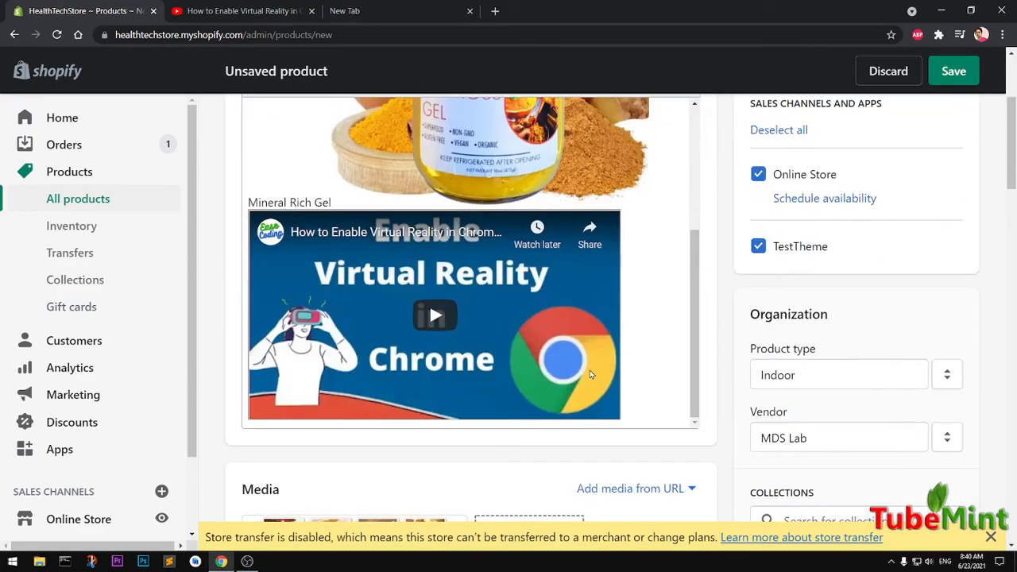
{"action": "left_click", "coordinate": [580, 477]}
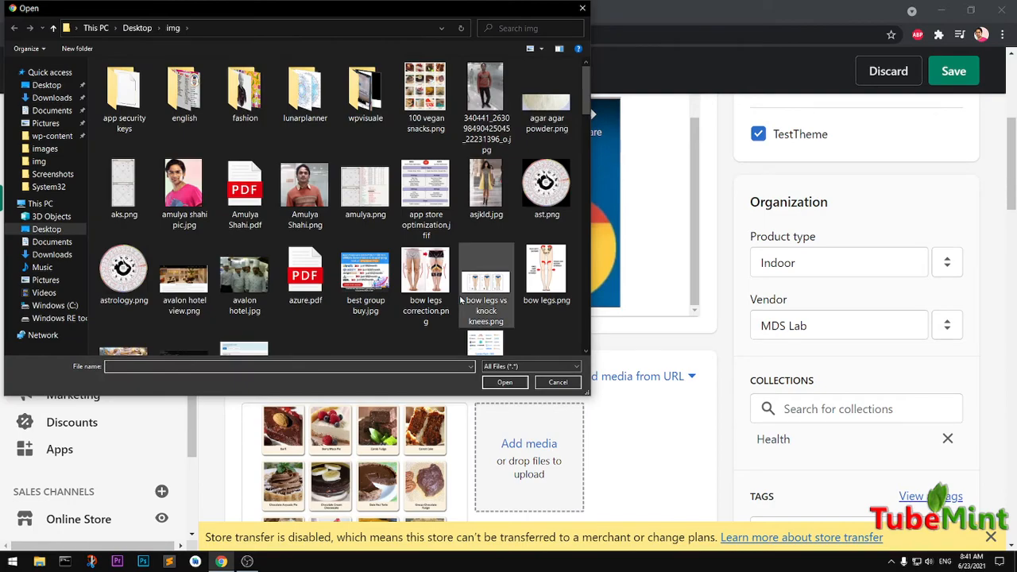
{"action": "left_click_drag", "start_coordinate": [586, 91], "coordinate": [584, 138]}
{"action": "left_click", "coordinate": [252, 214]}
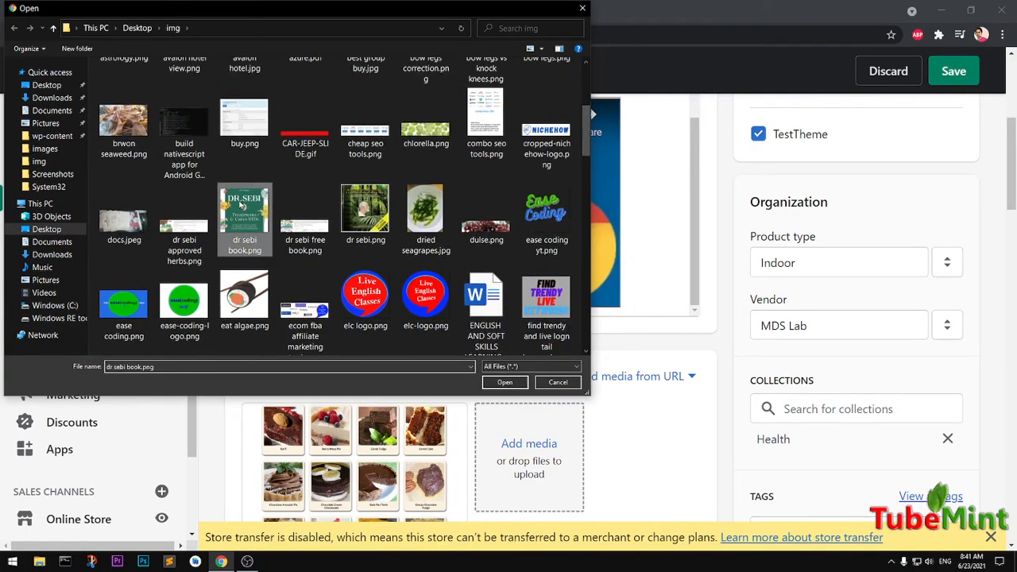
{"action": "left_click", "coordinate": [505, 383]}
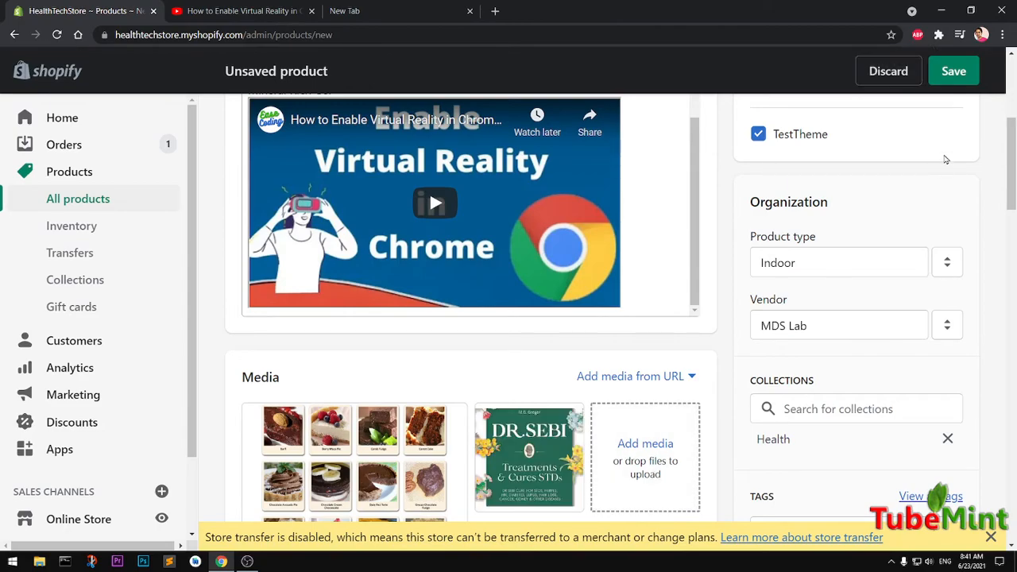
{"action": "left_click", "coordinate": [953, 71]}
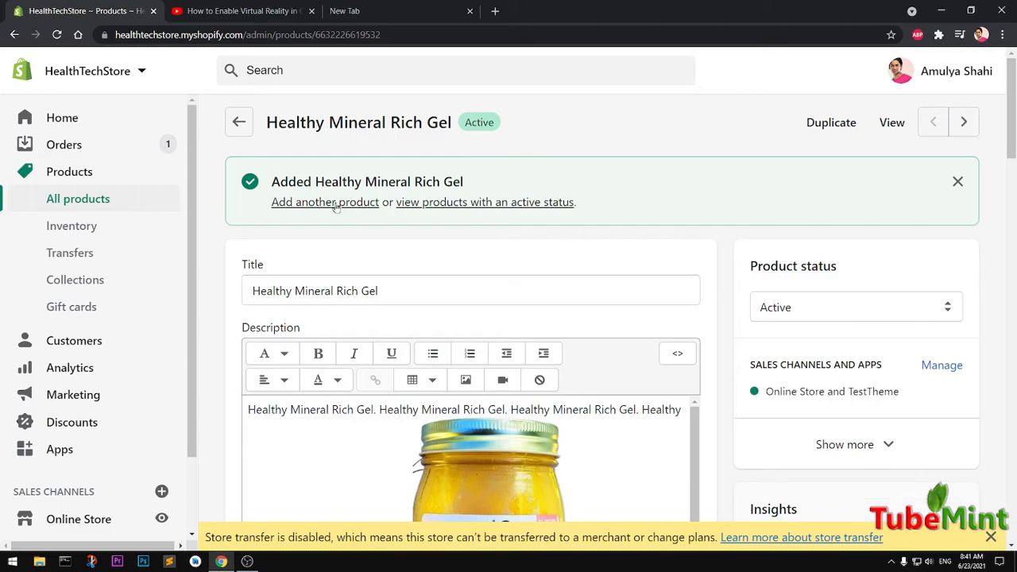
- View the store's list of products with an active status and browse through it
{"action": "left_click", "coordinate": [433, 205]}
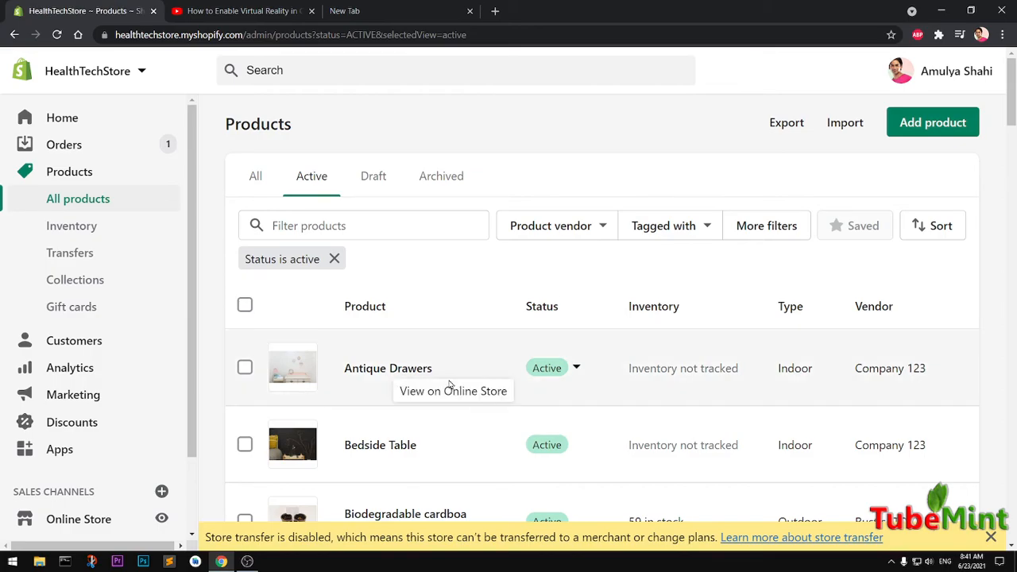
{"action": "scroll", "coordinate": [450, 385], "scroll_direction": "down", "scroll_amount": 3}
{"action": "scroll", "coordinate": [449, 385], "scroll_direction": "down", "scroll_amount": 3}
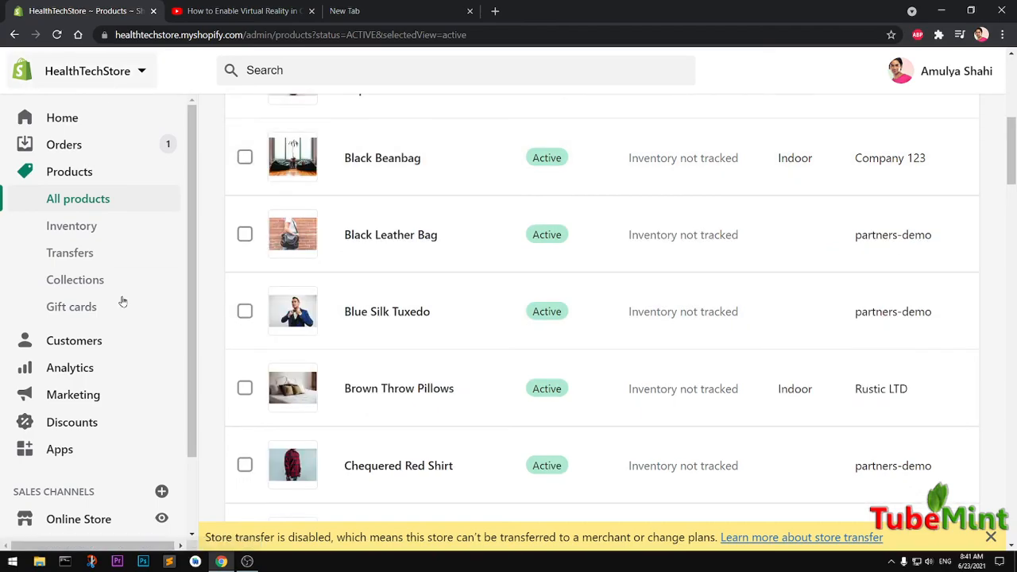
- Open the live online store in a new browser tab and close the YouTube and empty tabs
{"action": "left_click", "coordinate": [161, 519]}
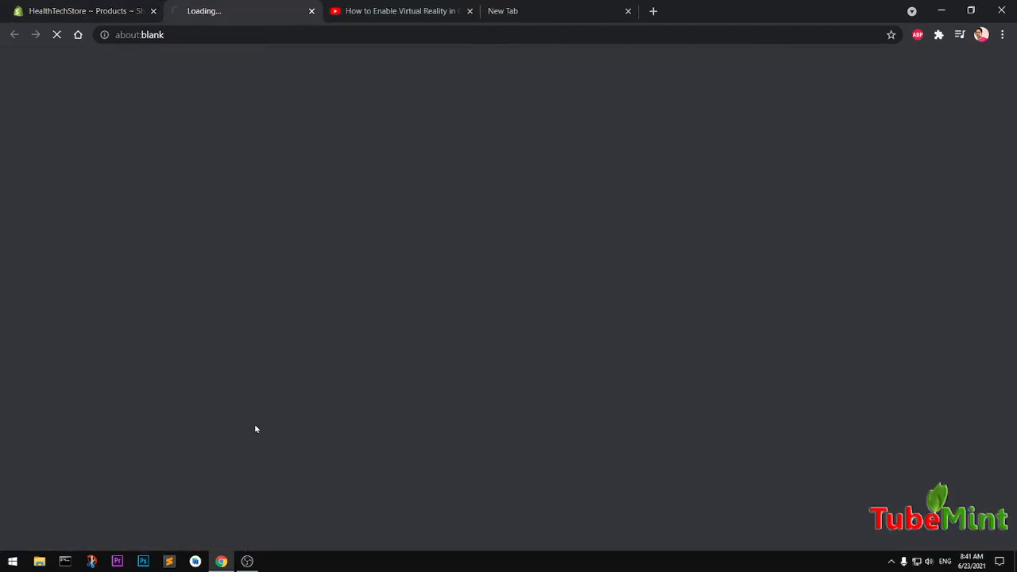
{"action": "left_click", "coordinate": [449, 10]}
{"action": "left_click", "coordinate": [471, 11]}
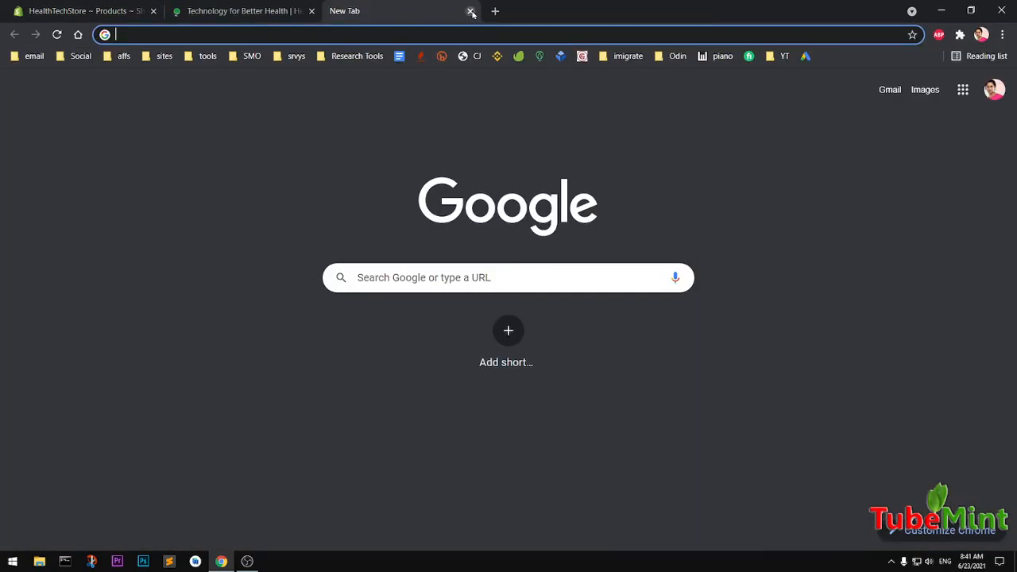
{"action": "left_click", "coordinate": [470, 11]}
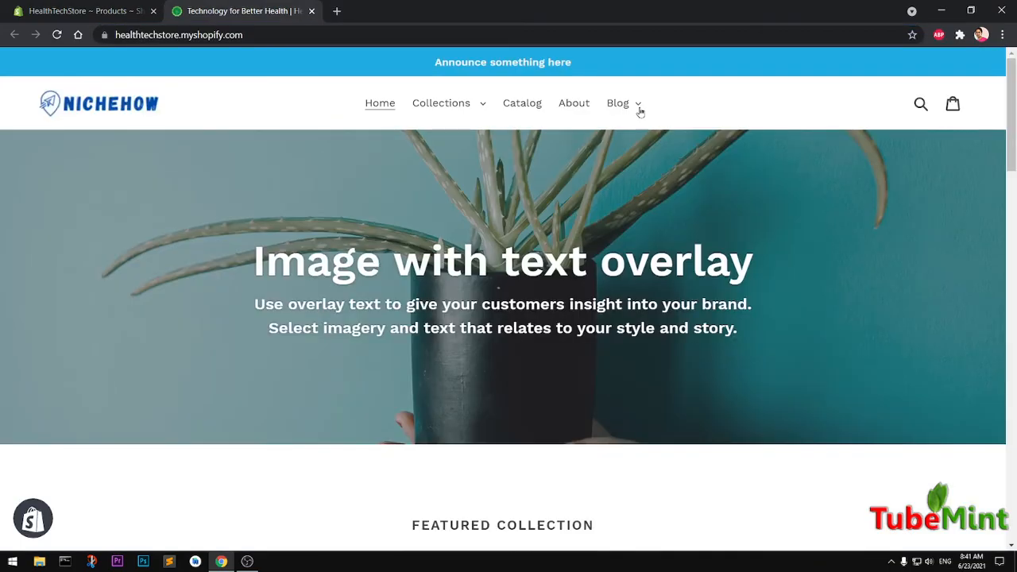
- Check the storefront's Collections submenu and go to the Catalog page
{"action": "left_click", "coordinate": [464, 107]}
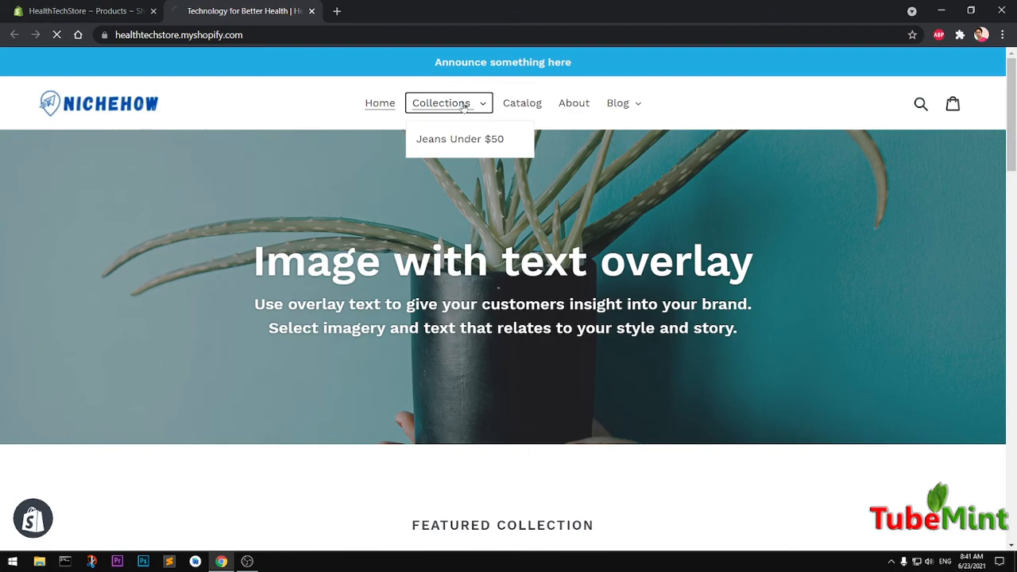
{"action": "left_click", "coordinate": [480, 106]}
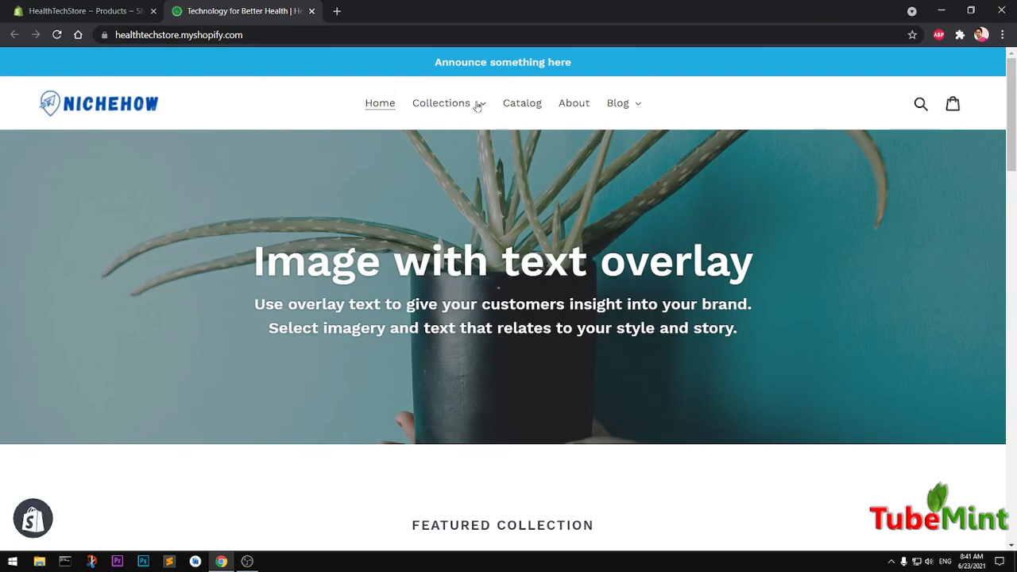
{"action": "left_click", "coordinate": [476, 107]}
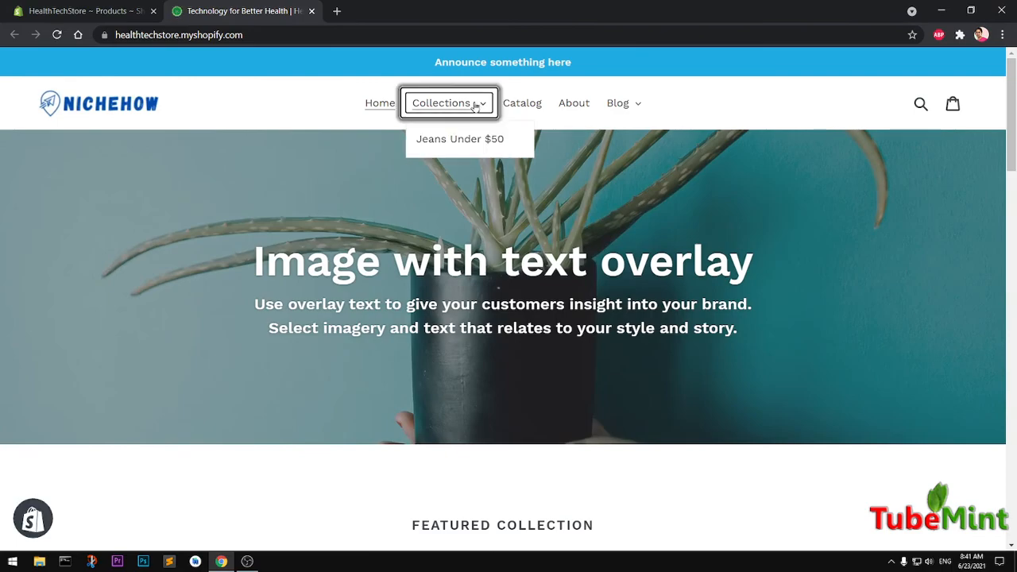
{"action": "left_click", "coordinate": [526, 106]}
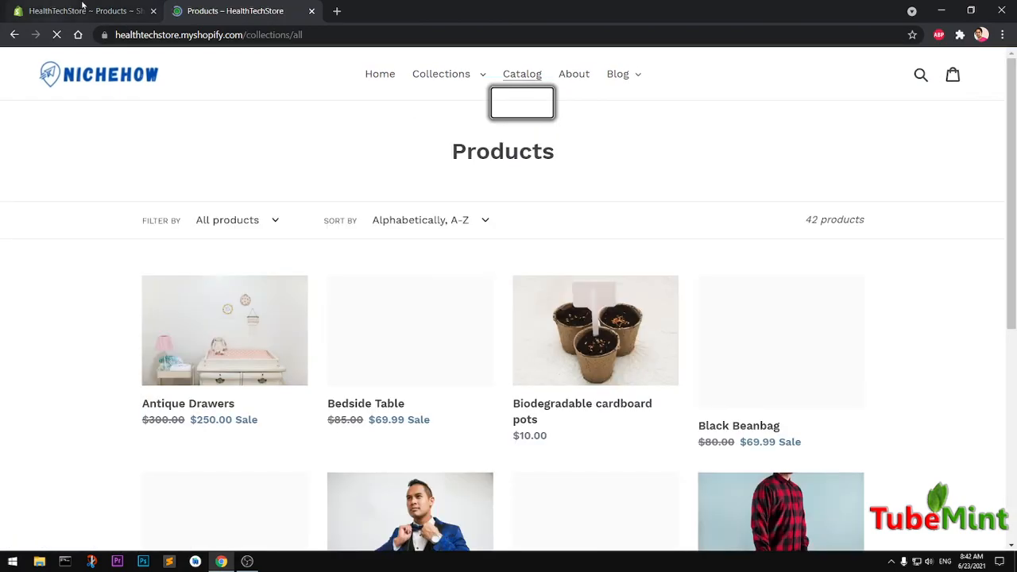
- Inspect the catalog's filter options, sort the products by "Date, new to old" and open Healthy Mineral Rich Gel
{"action": "scroll", "coordinate": [649, 386], "scroll_direction": "down", "scroll_amount": 1}
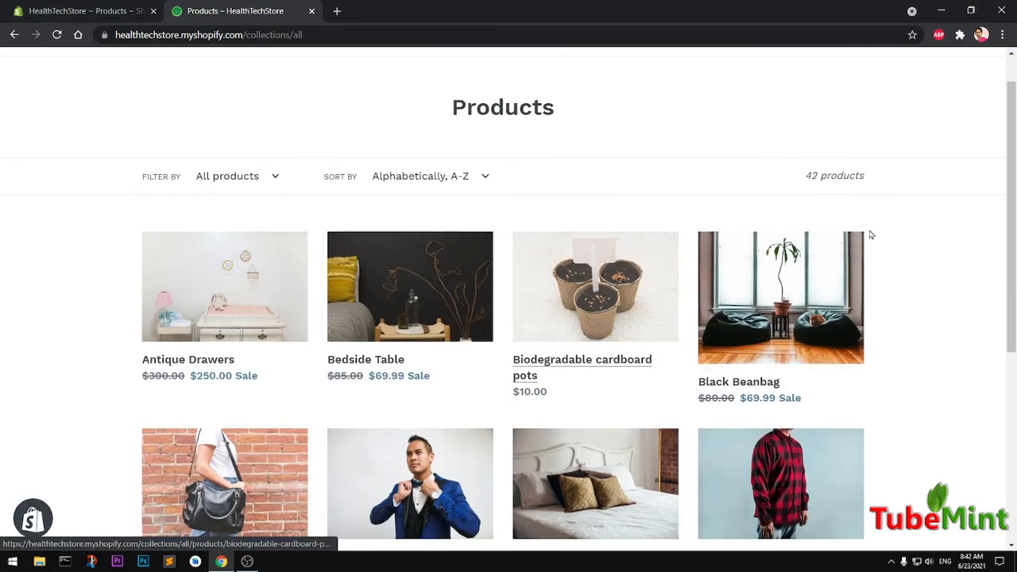
{"action": "left_click", "coordinate": [267, 178]}
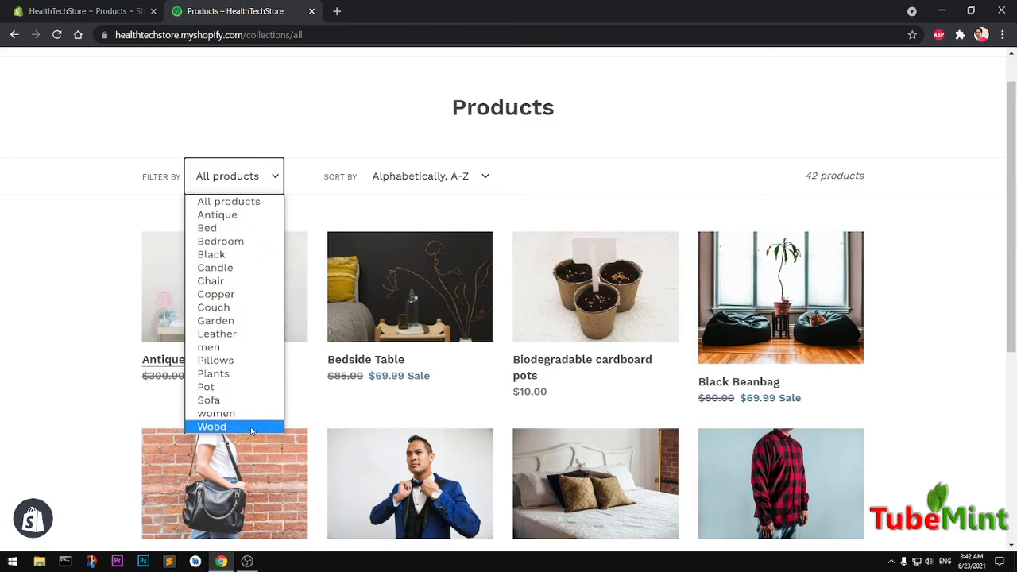
{"action": "left_click", "coordinate": [459, 173]}
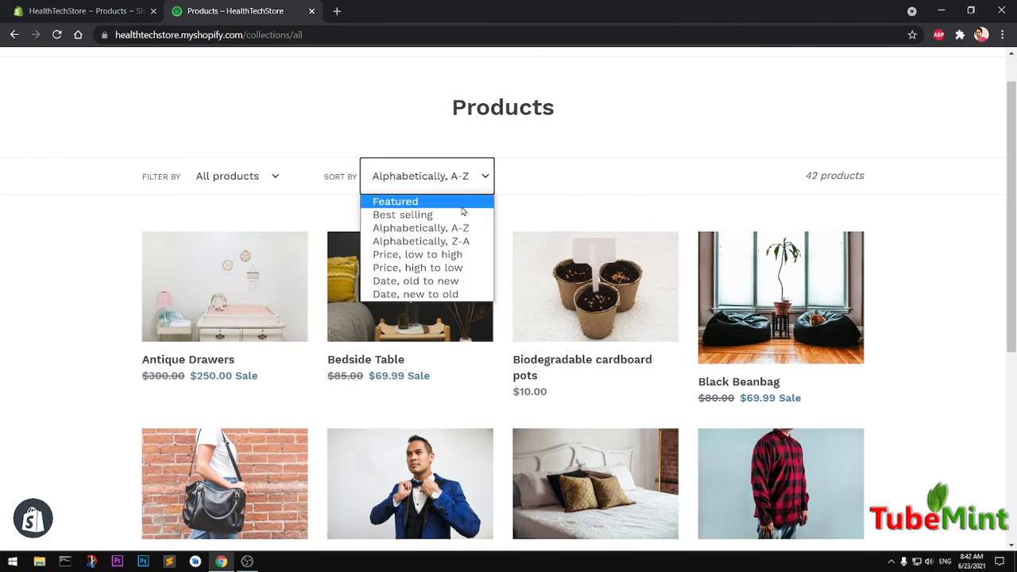
{"action": "left_click", "coordinate": [464, 294]}
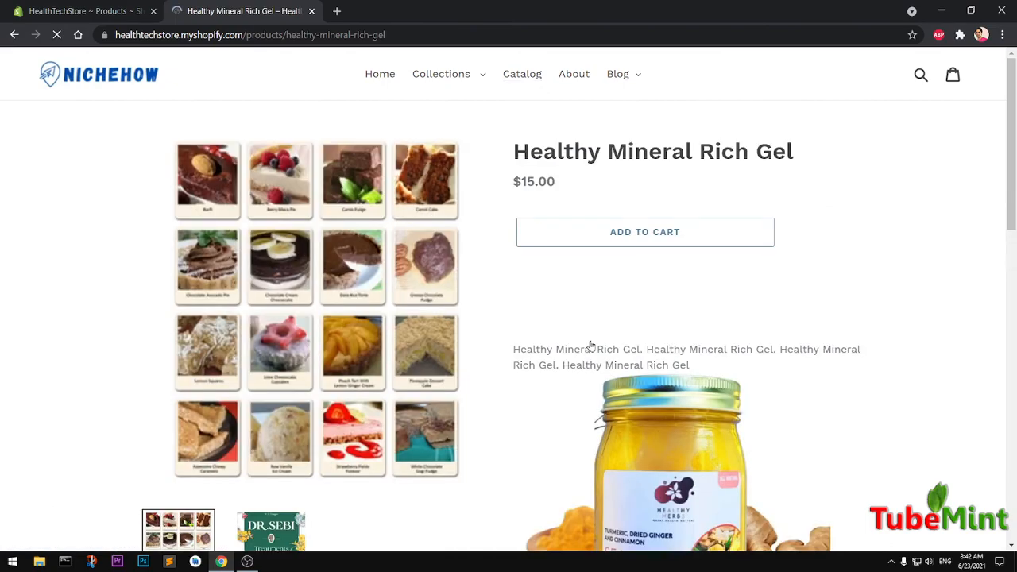
- Examine the Healthy Mineral Rich Gel storefront page, including both product images, the description, embedded video and related products
{"action": "scroll", "coordinate": [590, 346], "scroll_direction": "down", "scroll_amount": 3}
{"action": "scroll", "coordinate": [590, 346], "scroll_direction": "down", "scroll_amount": 3}
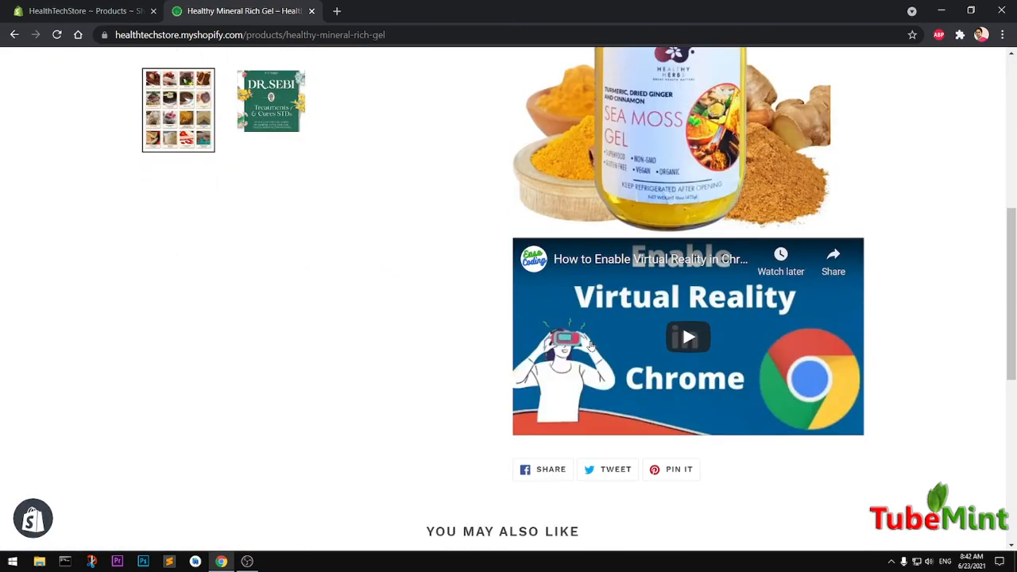
{"action": "scroll", "coordinate": [590, 347], "scroll_direction": "up", "scroll_amount": 2}
{"action": "scroll", "coordinate": [590, 346], "scroll_direction": "up", "scroll_amount": 4}
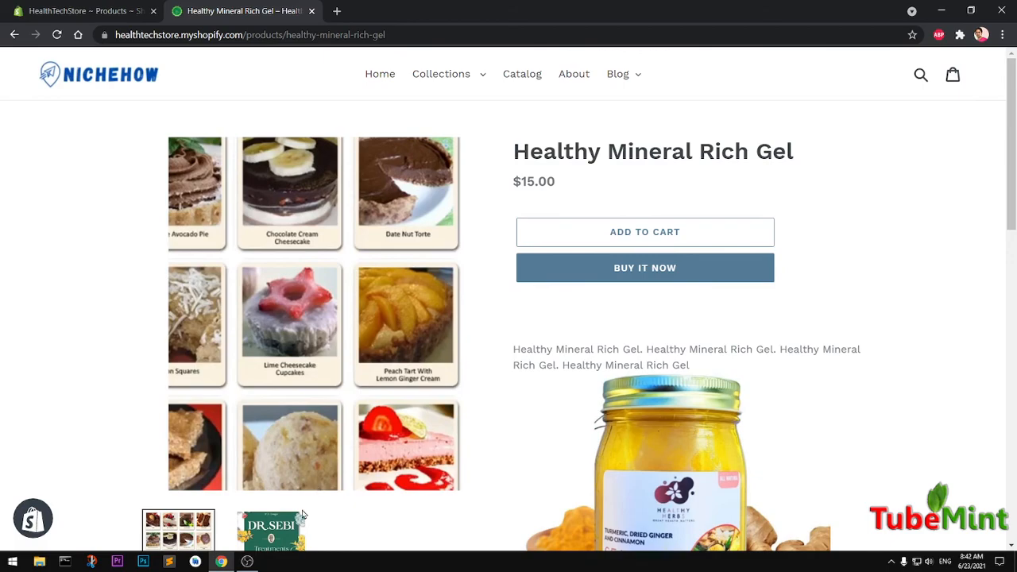
{"action": "left_click", "coordinate": [271, 537]}
{"action": "left_click", "coordinate": [178, 529]}
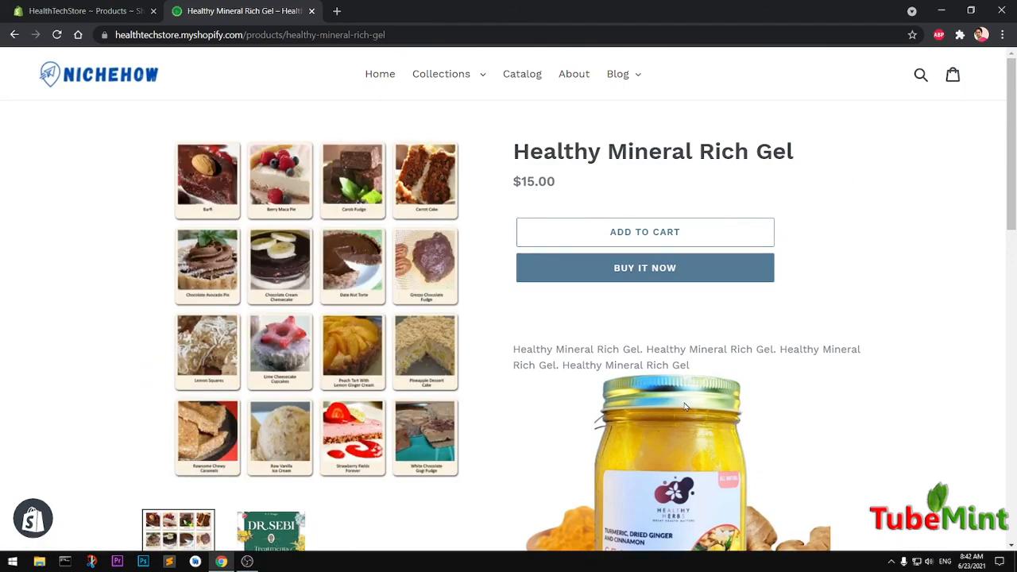
{"action": "scroll", "coordinate": [782, 419], "scroll_direction": "down", "scroll_amount": 5}
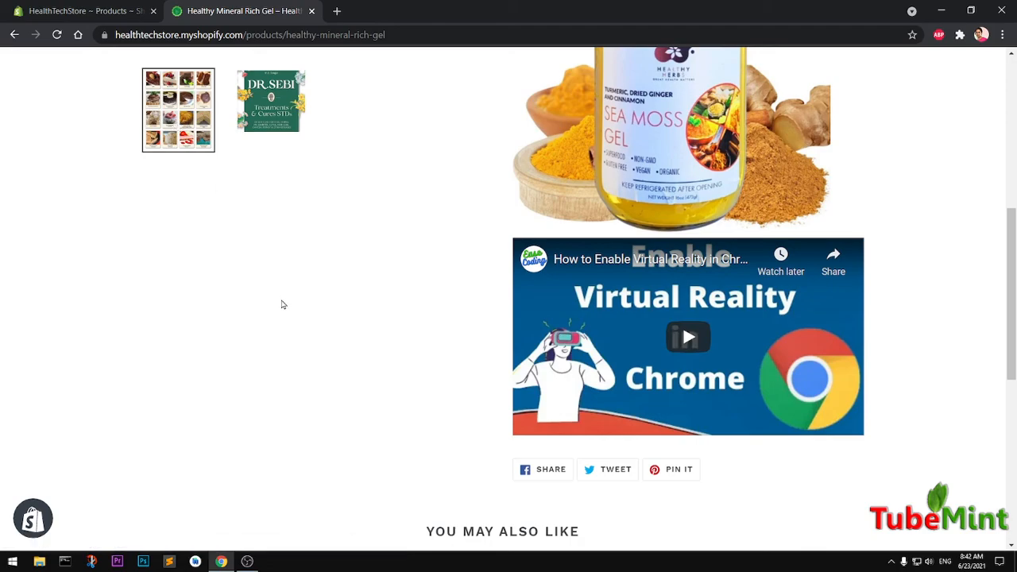
{"action": "scroll", "coordinate": [347, 315], "scroll_direction": "down", "scroll_amount": 6}
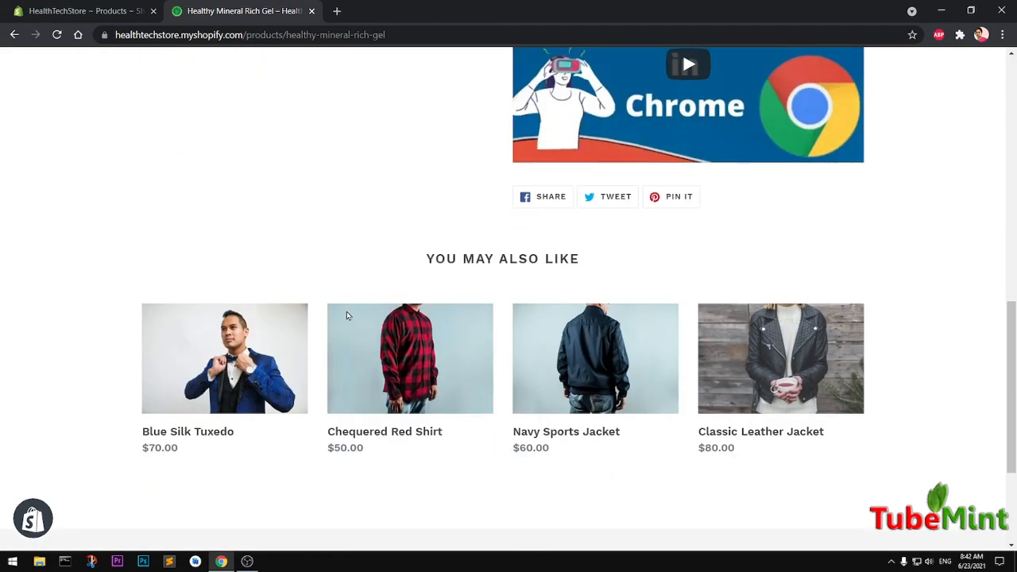
{"action": "scroll", "coordinate": [346, 315], "scroll_direction": "up", "scroll_amount": 12}
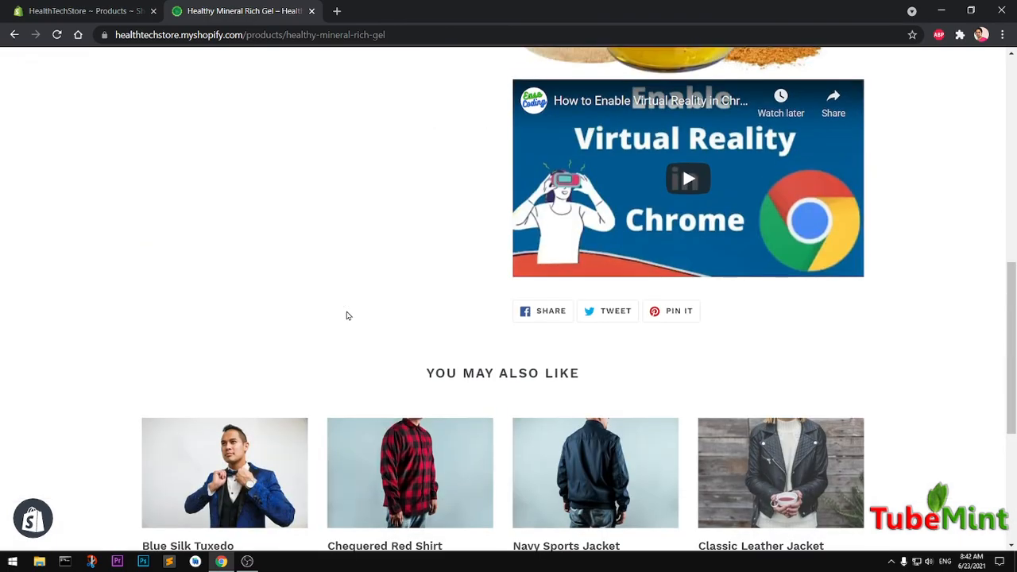